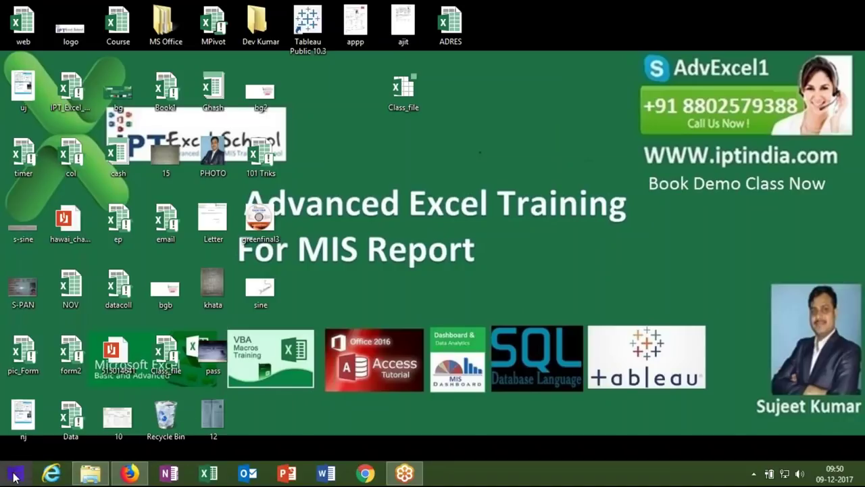
Search the Start screen for '2016' and launch Access 2016.
click(15, 475)
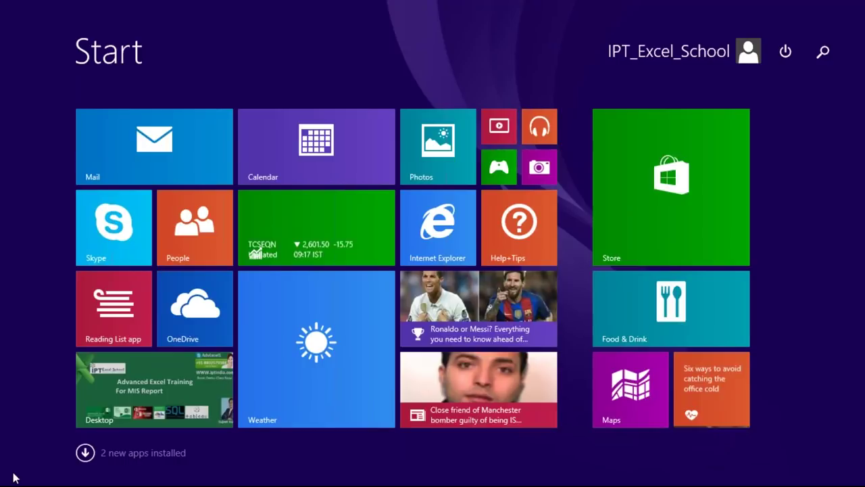
text(2016)
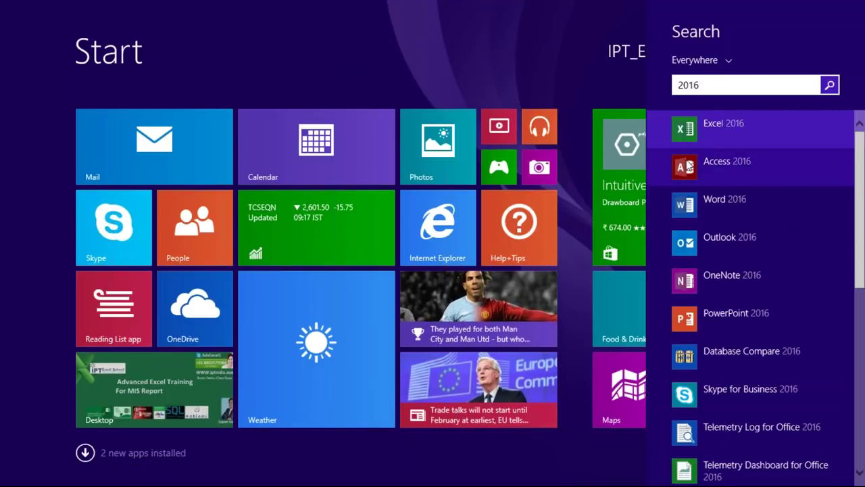
click(716, 162)
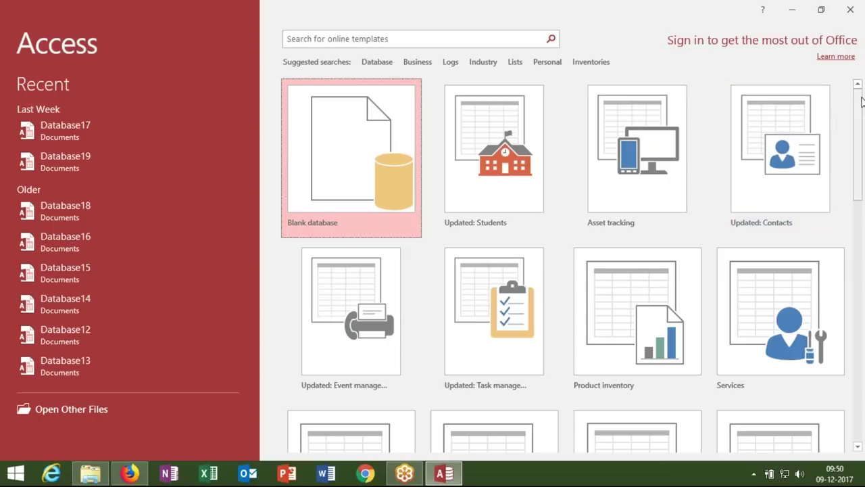
Bring the Access window back from the taskbar and open the recent database Database17.
key(super+d)
click(852, 23)
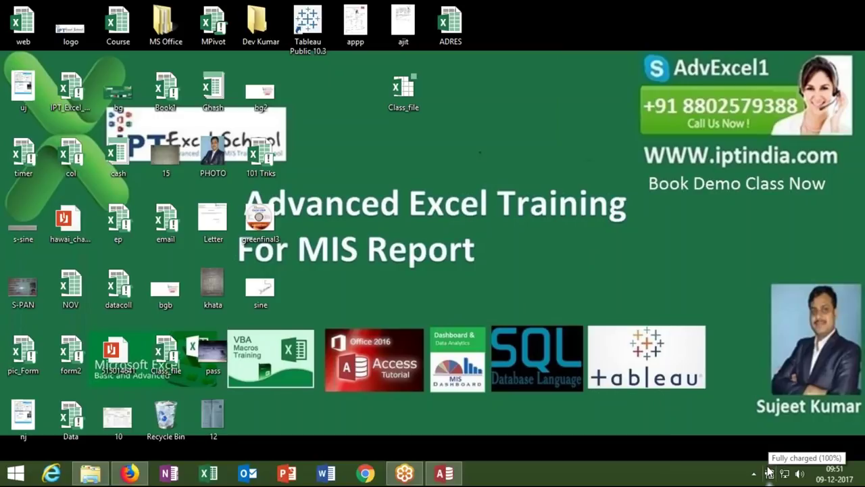
click(457, 477)
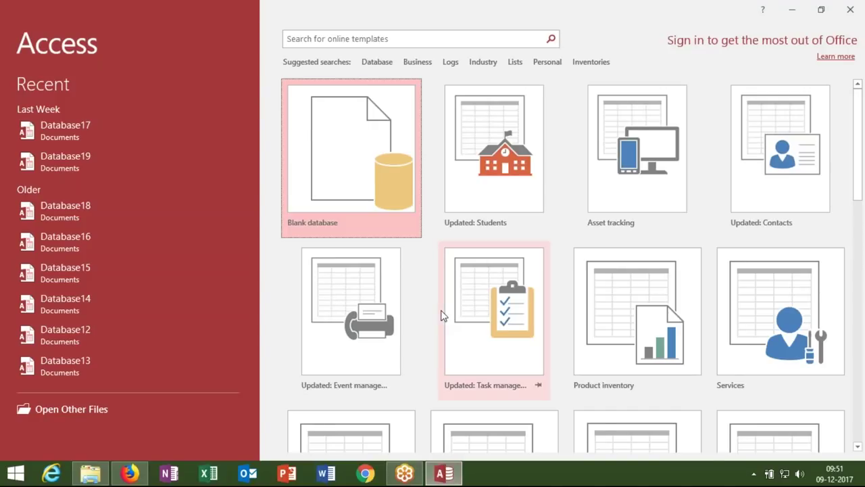
click(107, 131)
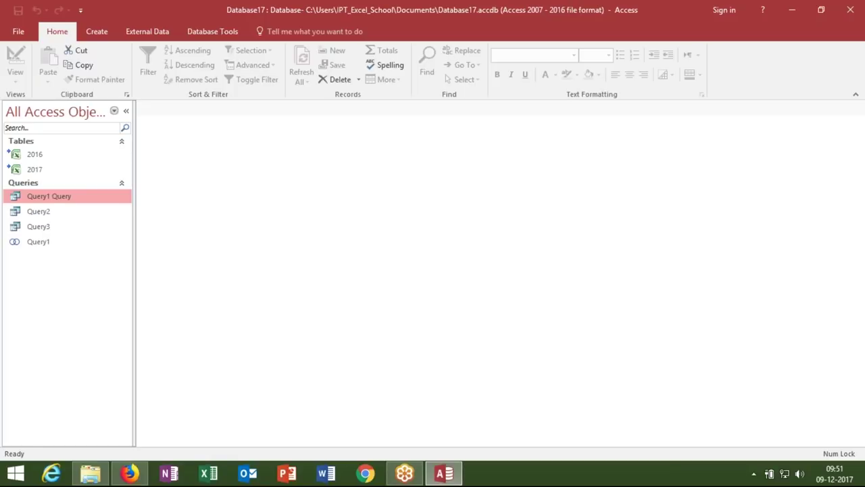
Show the Create ribbon tab with its table, query, form and report tools.
click(101, 33)
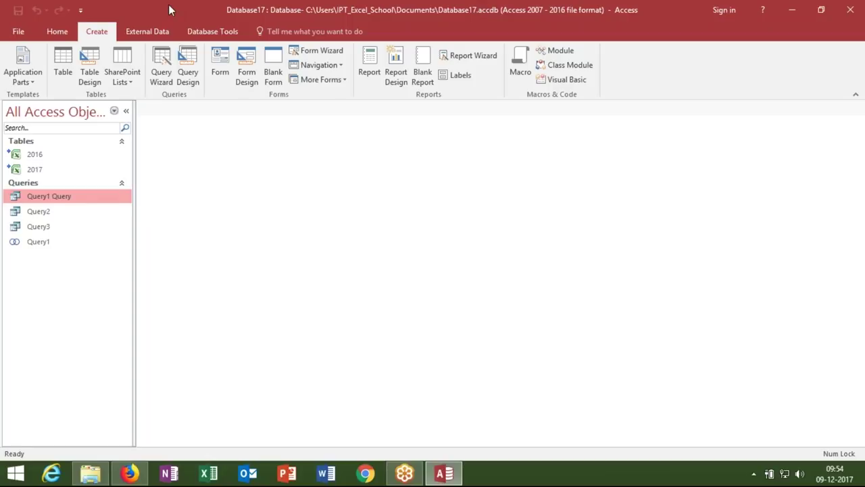
Open Database16 from the Recent list and select its Sheet1 table.
click(18, 32)
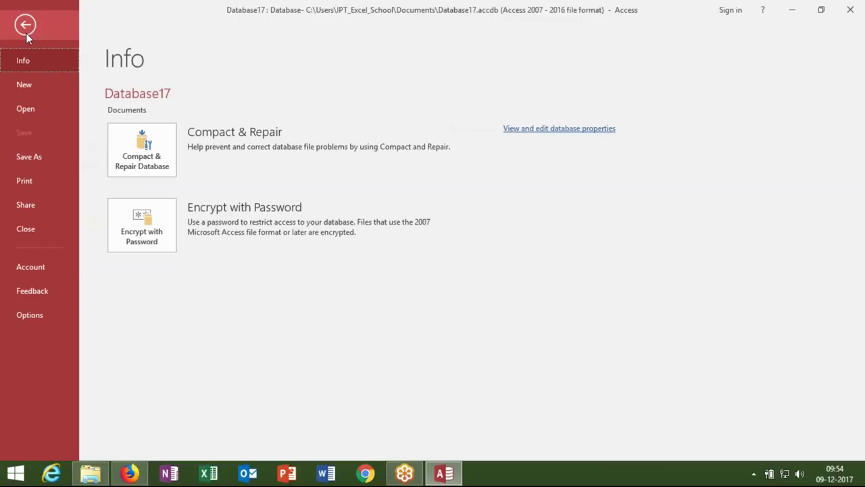
click(39, 116)
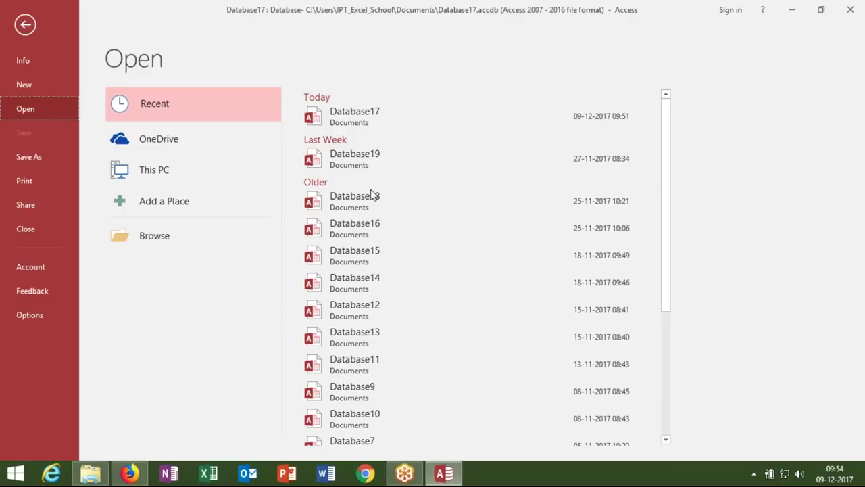
click(362, 228)
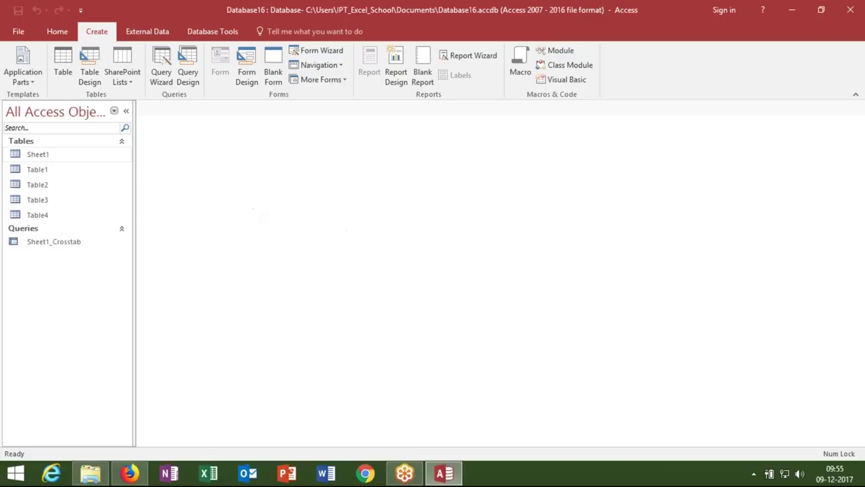
click(68, 159)
double_click(68, 159)
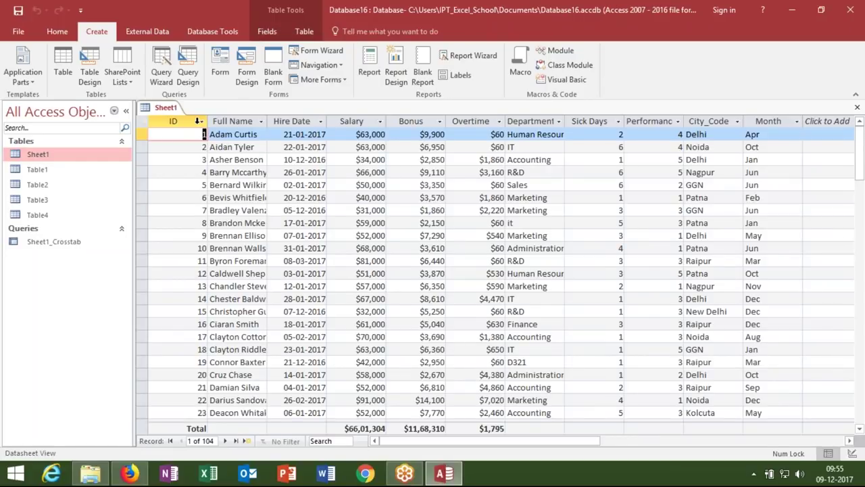
drag(198, 120, 744, 179)
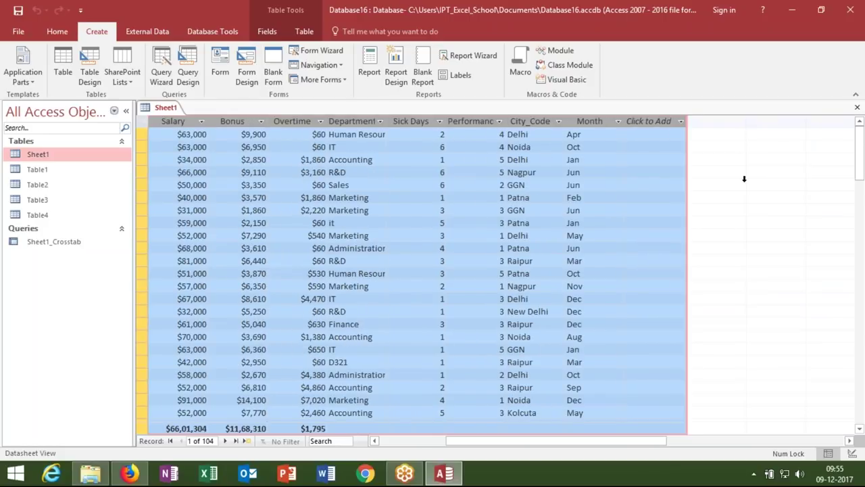
drag(744, 178, 452, 153)
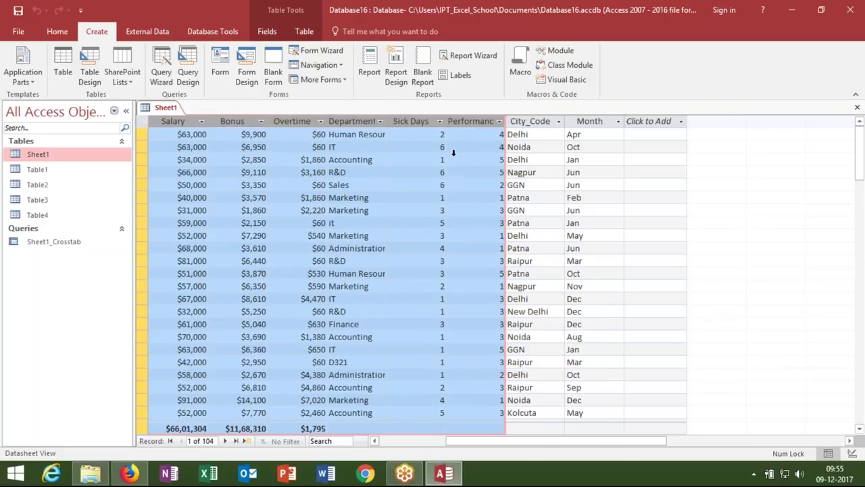
drag(859, 152, 863, 381)
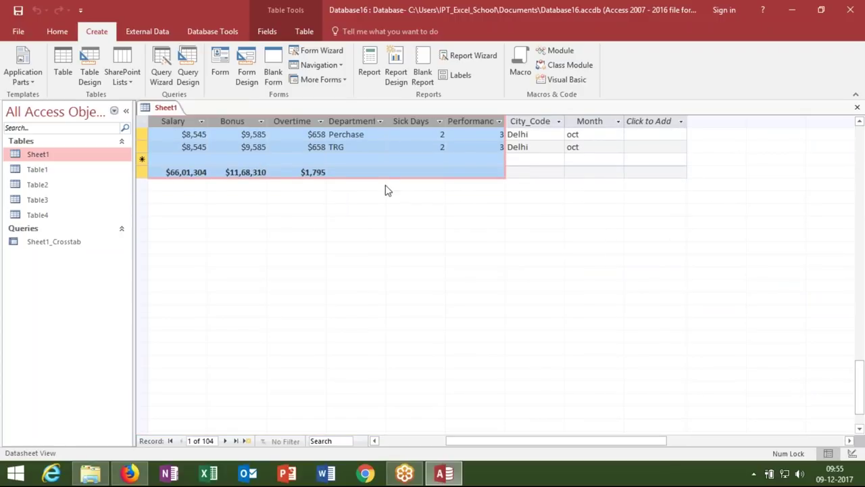
click(176, 170)
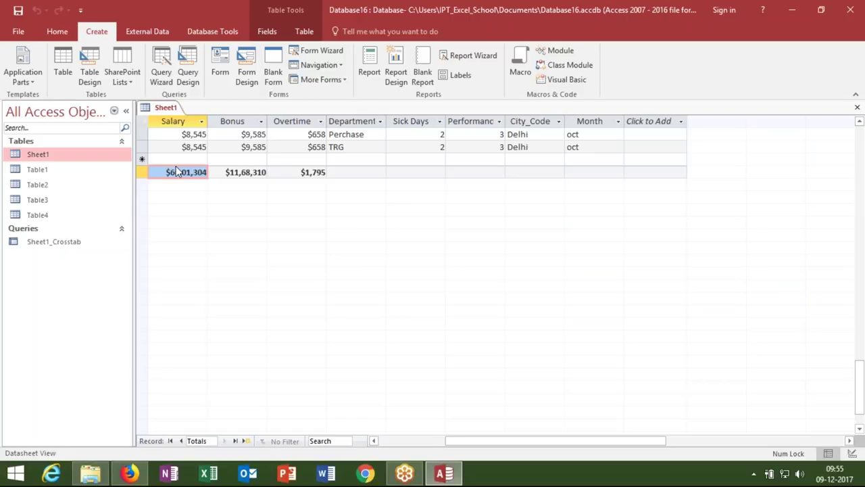
click(207, 159)
key(Up)
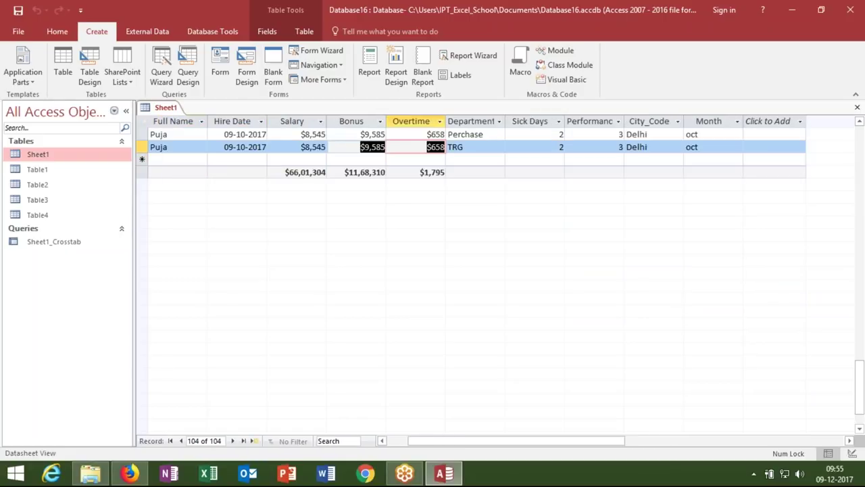
key(Up)
key(Up)
key(Up)
key(Up)
key(Up)
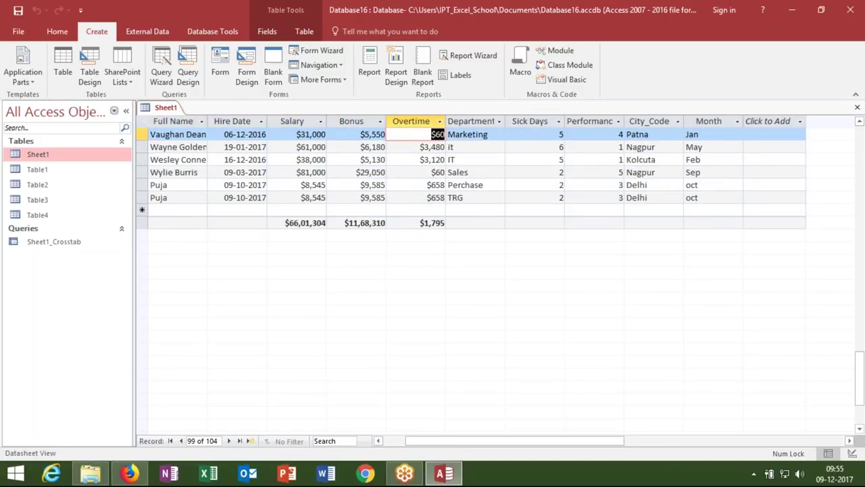
drag(859, 389, 859, 360)
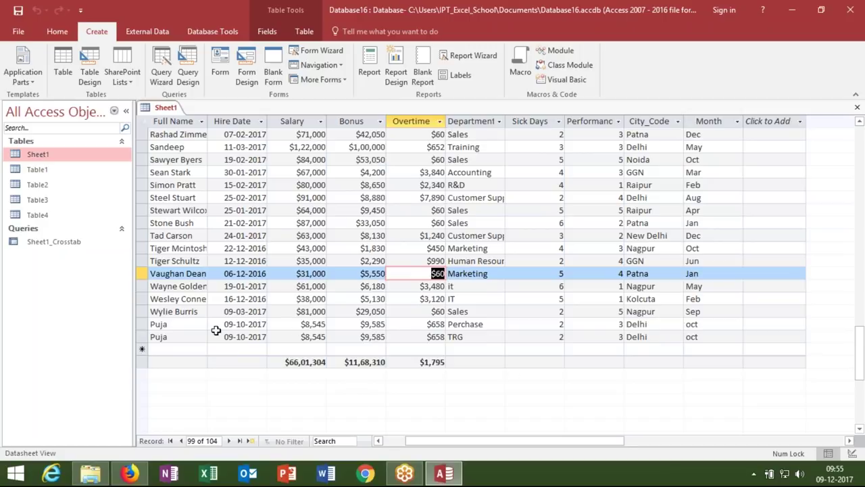
click(199, 344)
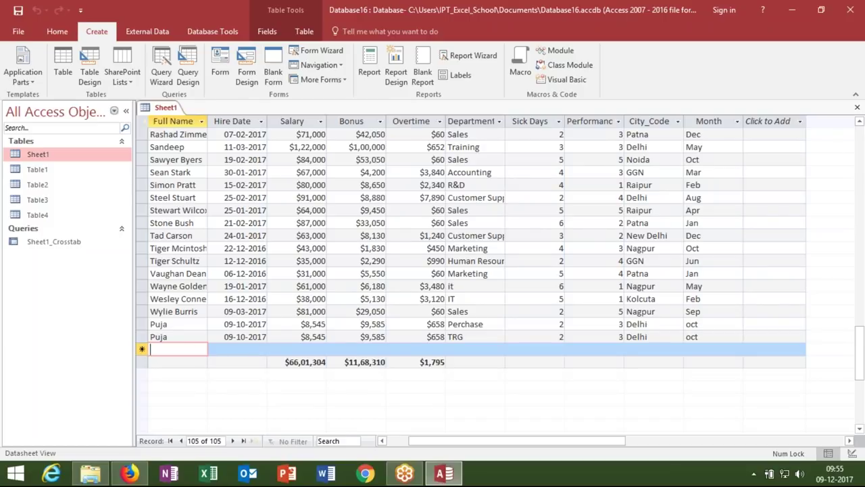
click(856, 110)
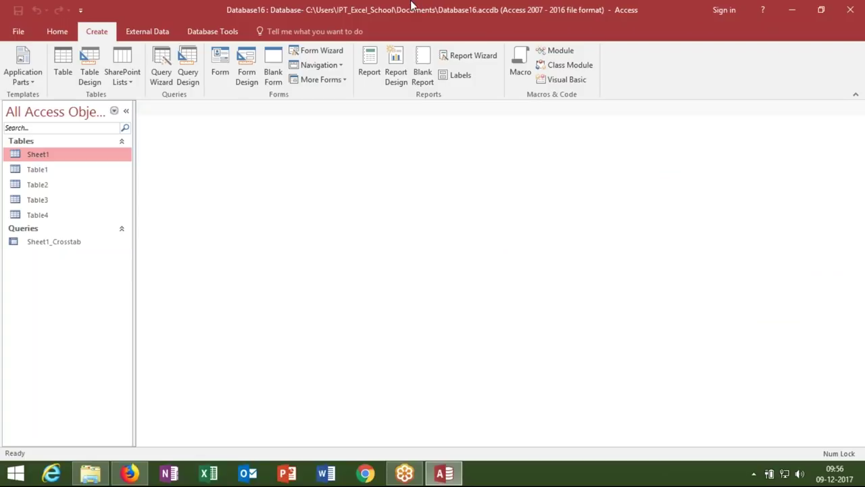
Generate a form from the Sheet1 table and narrow its field boxes.
click(226, 70)
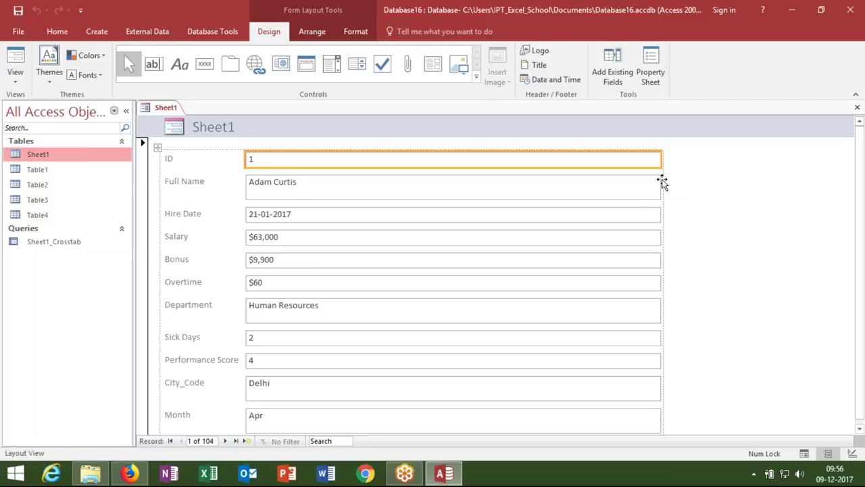
drag(660, 160, 419, 164)
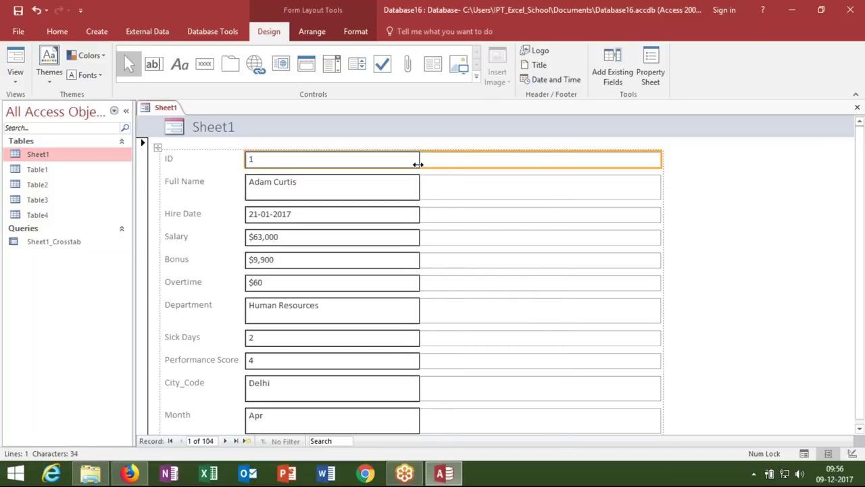
scroll(862, 287, down, 1)
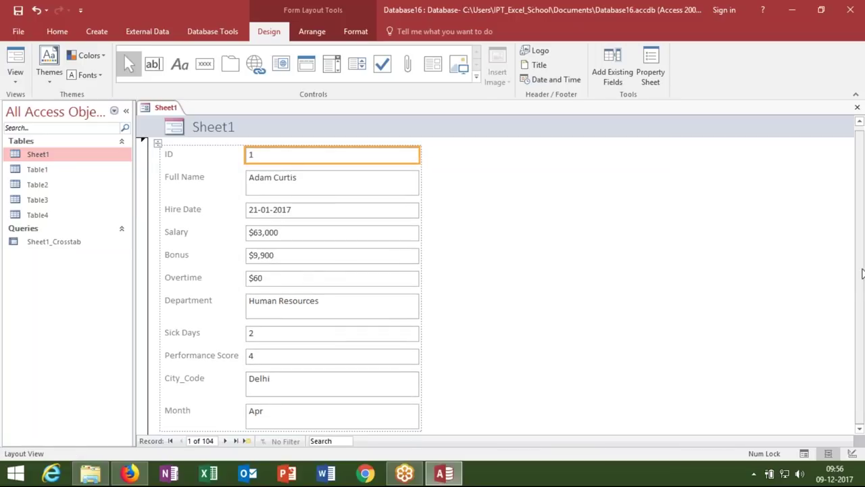
Close and save the form as Sheet1, then reopen it from the navigation pane.
click(856, 110)
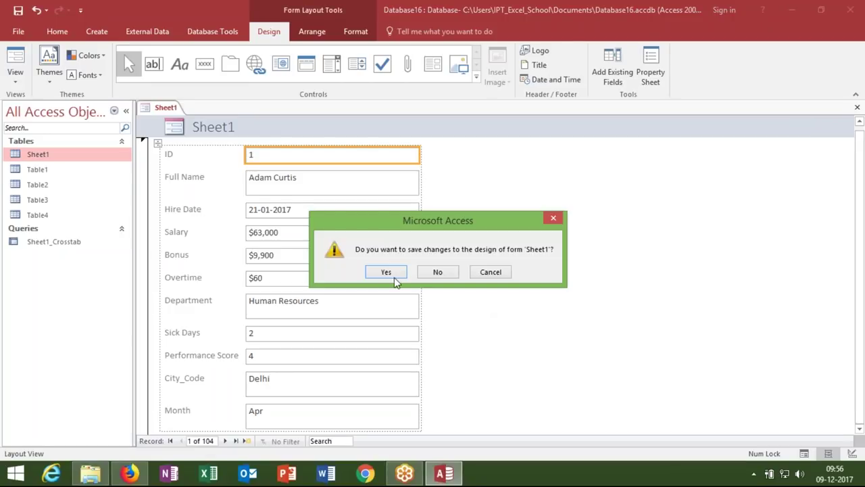
click(389, 272)
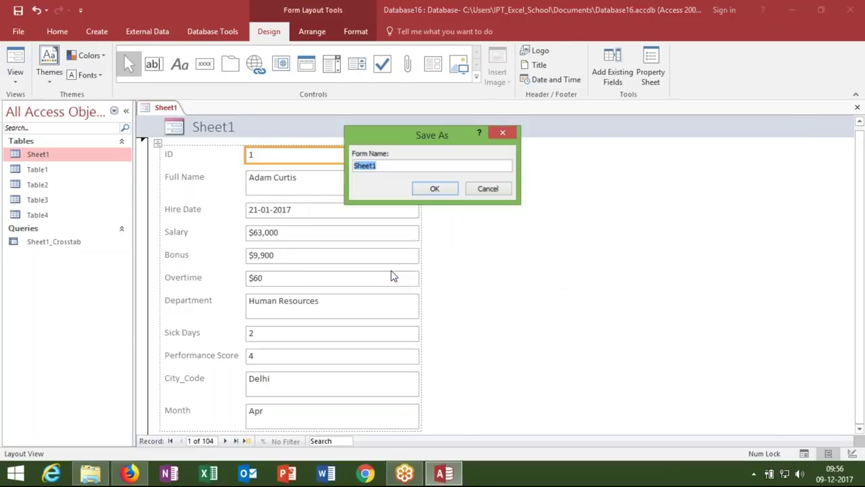
click(444, 191)
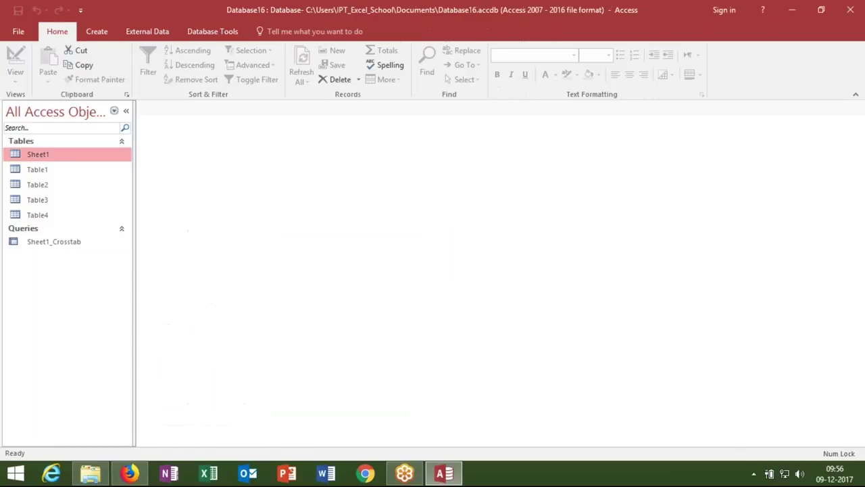
double_click(40, 270)
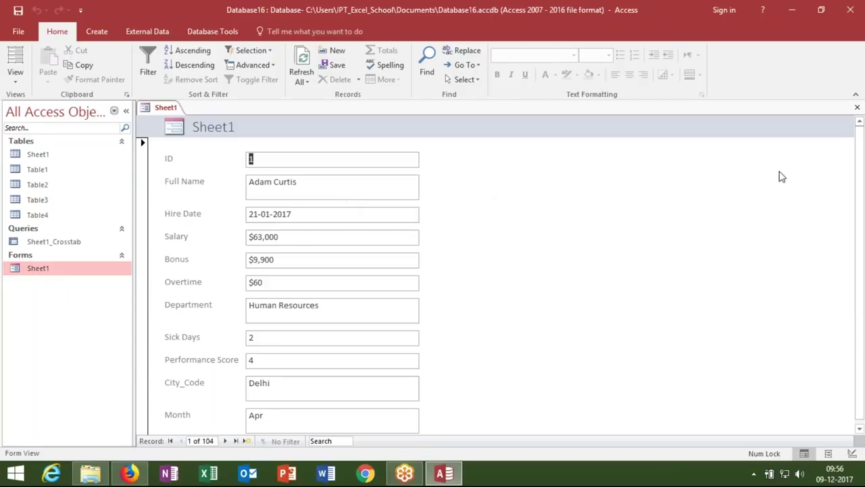
scroll(862, 225, down, 1)
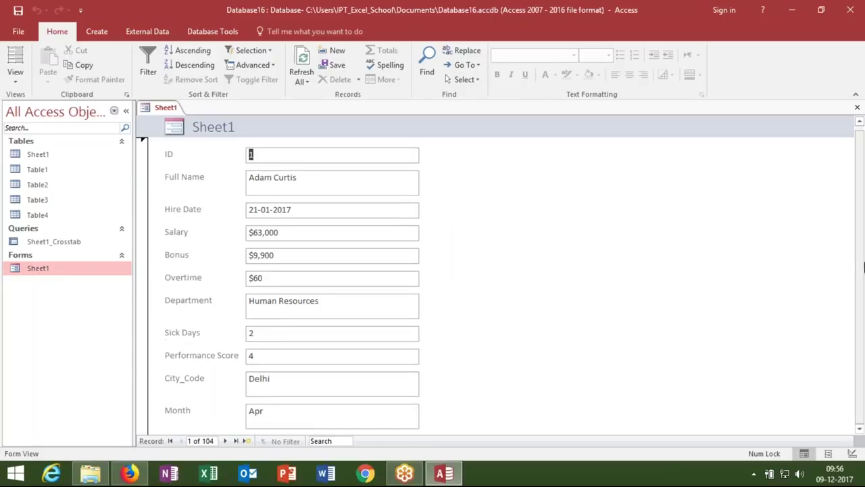
Start a new record, enter the employee's full name, and set Hire Date to today.
click(247, 440)
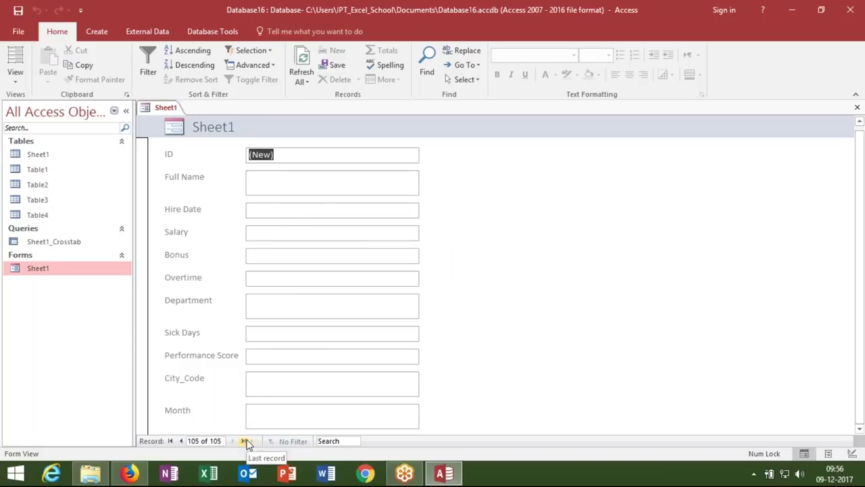
click(300, 189)
text(o)
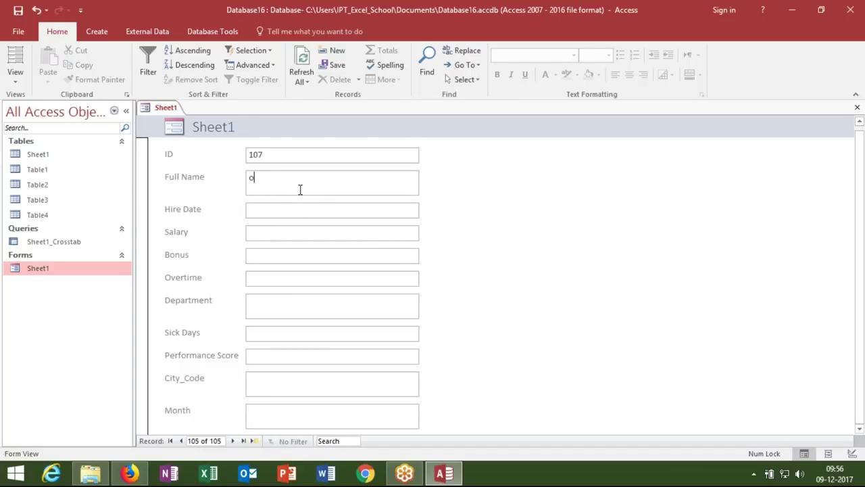
text(m)
key(BackSpace)
key(BackSpace)
text(Om)
key(Caps_Lock)
key(Caps_Lock)
key(Tab)
click(427, 208)
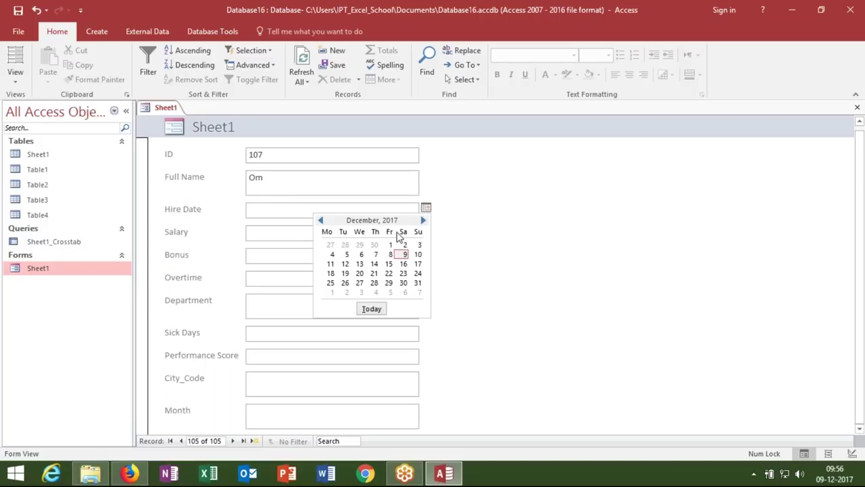
click(372, 309)
Enter salary 20000, bonus 3,252, overtime 1,241, department Pune, city Delhi, month JAN, and save.
text(20000)
key(Tab)
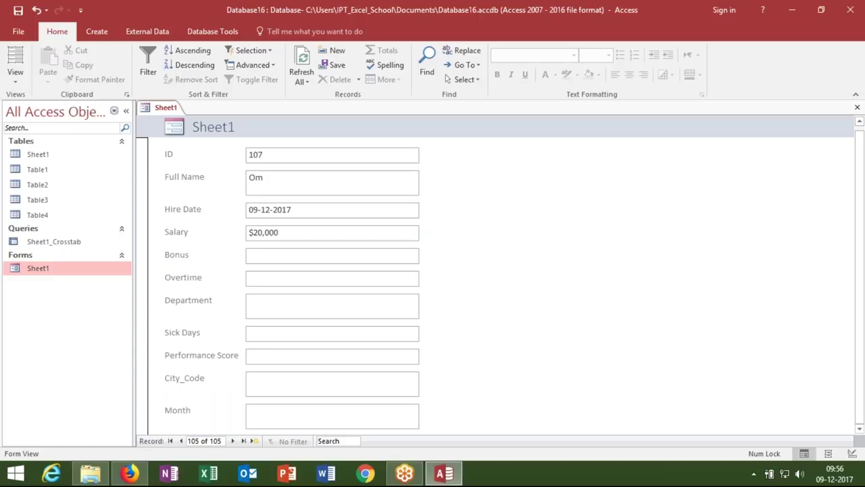
text(3,252)
key(Tab)
text(1,241)
key(Tab)
text(Pune)
key(Tab)
text(1)
key(Tab)
text(1)
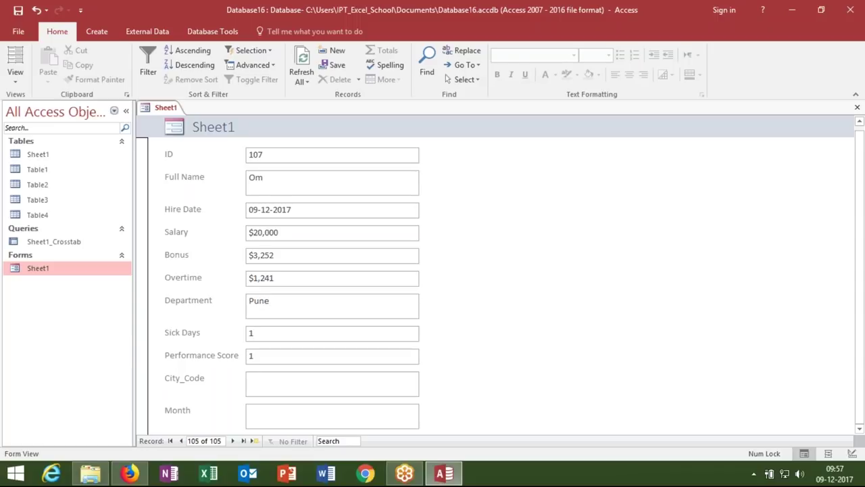
text(Delhi)
key(Tab)
text(Ja)
key(BackSpace)
text(AN)
click(256, 441)
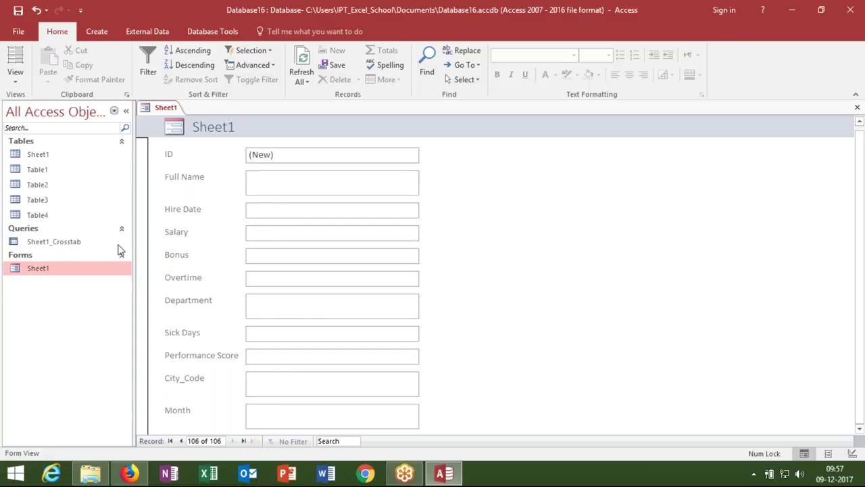
click(67, 157)
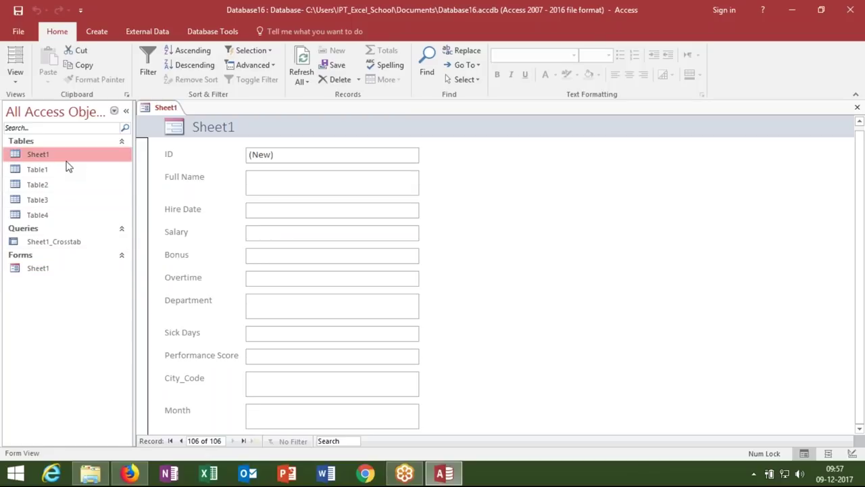
key(Return)
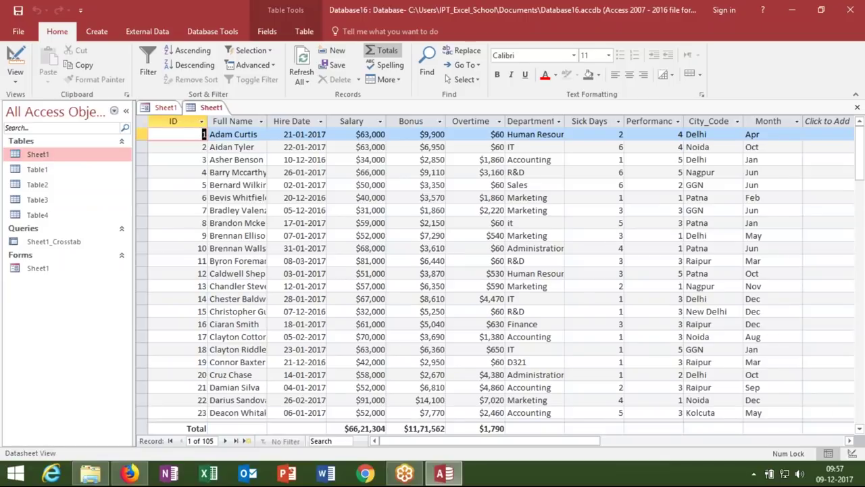
mouse_move(859, 153)
mouse_down()
mouse_move(860, 400)
mouse_move(859, 378)
mouse_up()
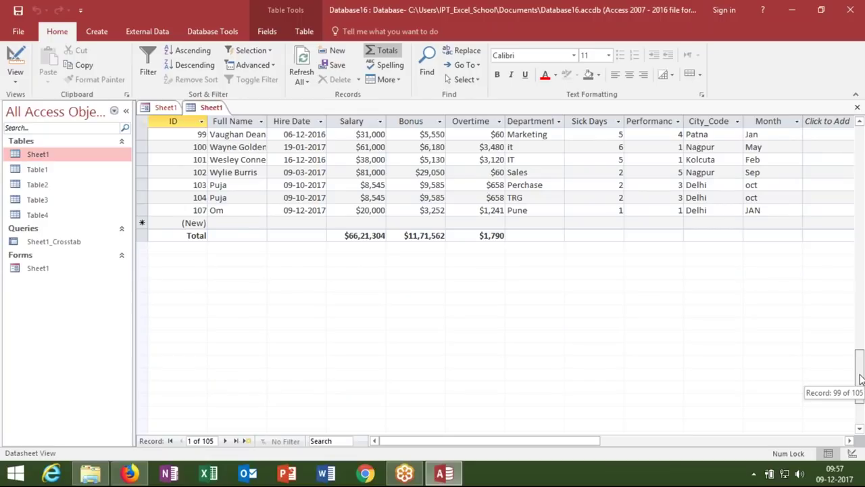
drag(860, 378, 860, 358)
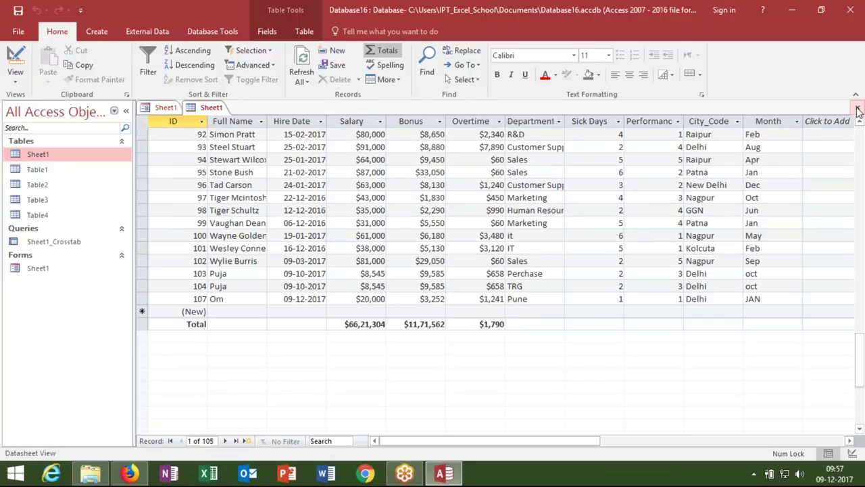
click(858, 109)
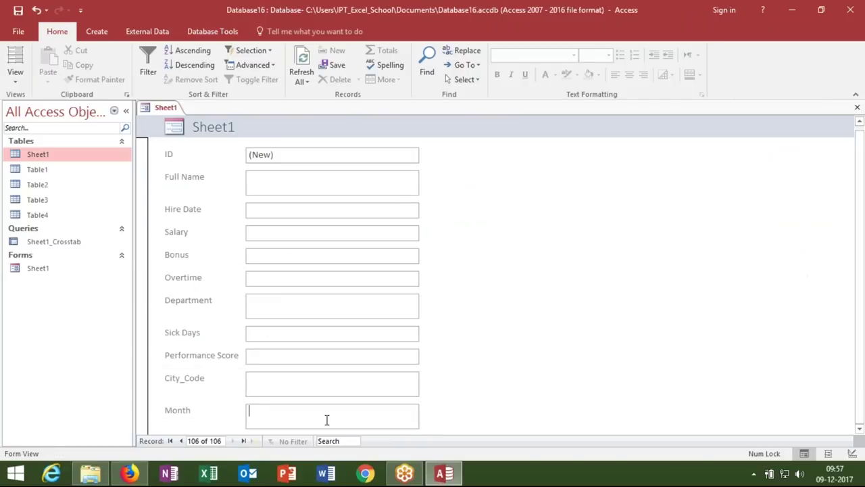
Search the Sheet1 form for 'pune' to reach record 105, then close the form.
click(328, 440)
text(up)
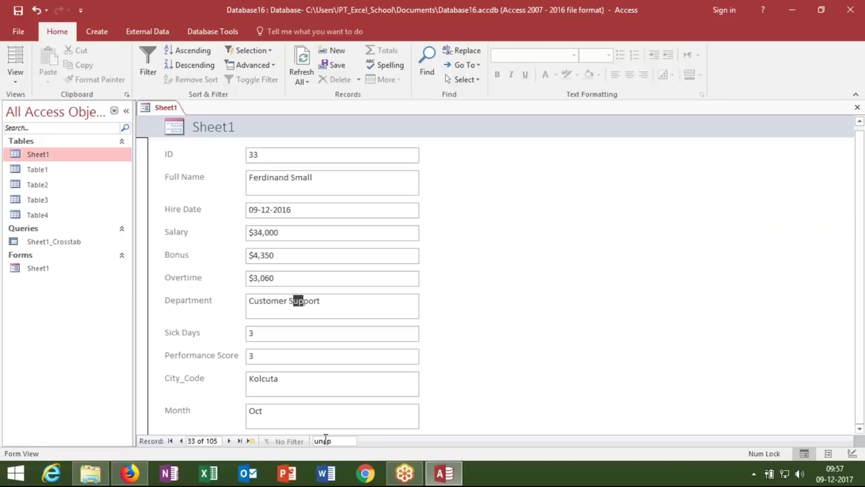
key(BackSpace)
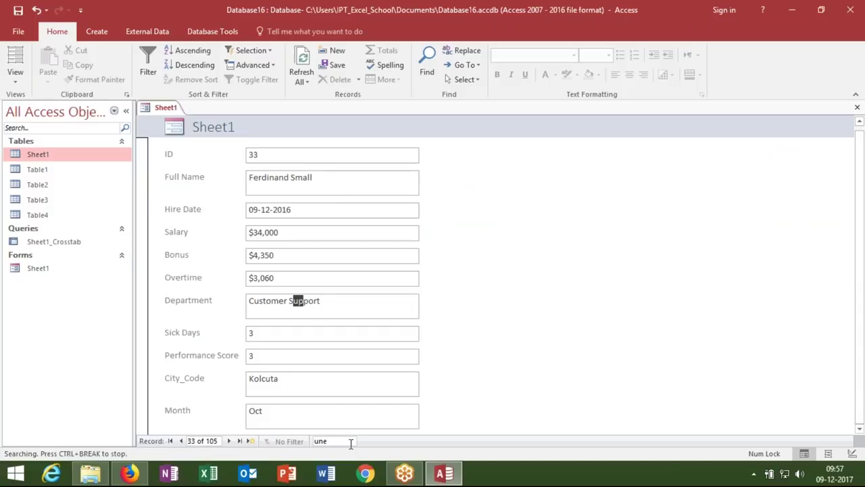
key(BackSpace)
text(pune)
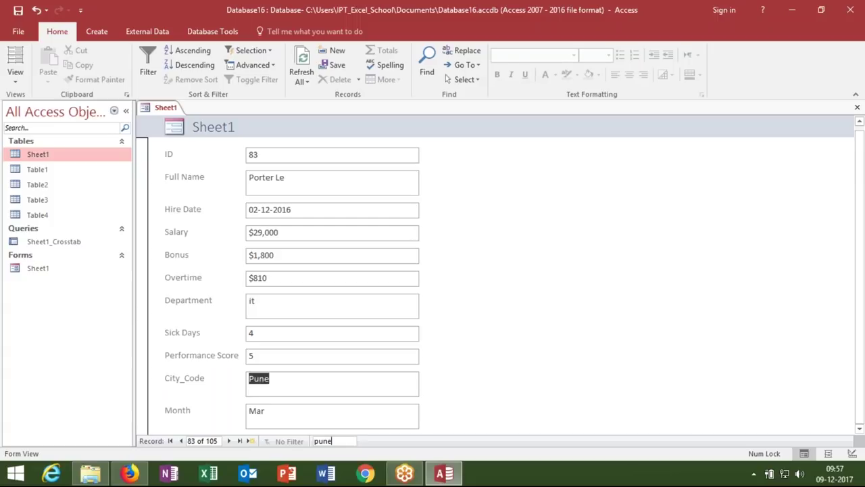
key(Return)
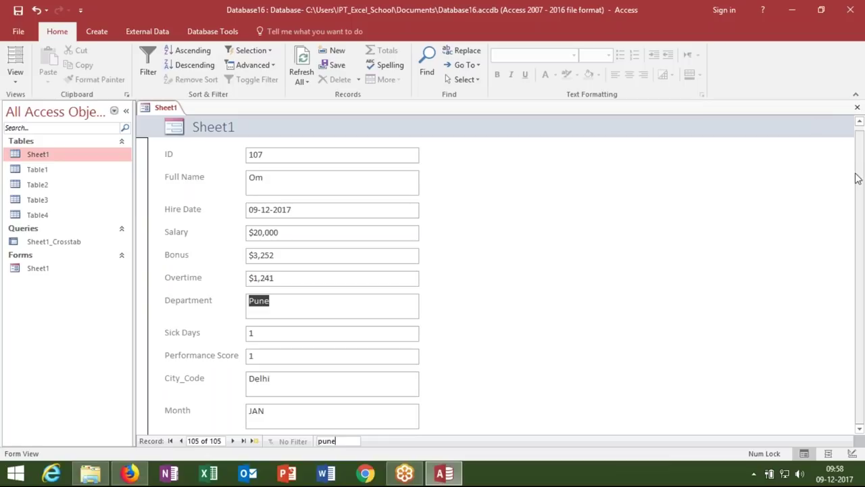
scroll(859, 193, up, 1)
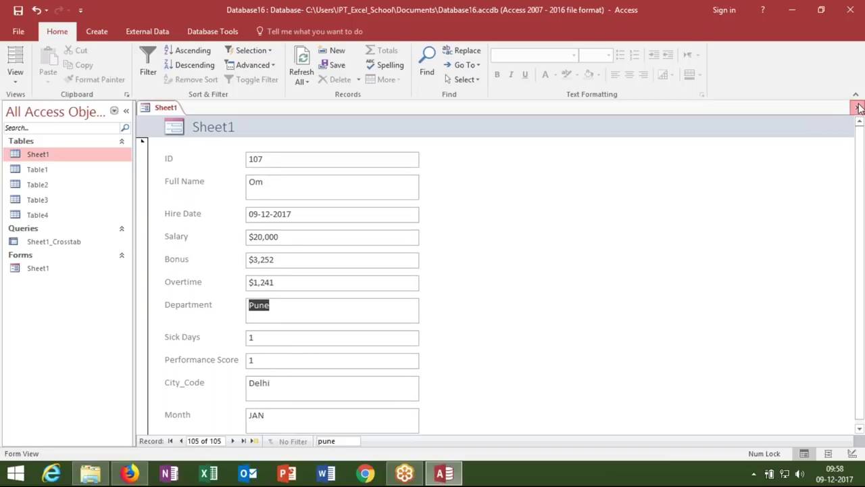
click(858, 108)
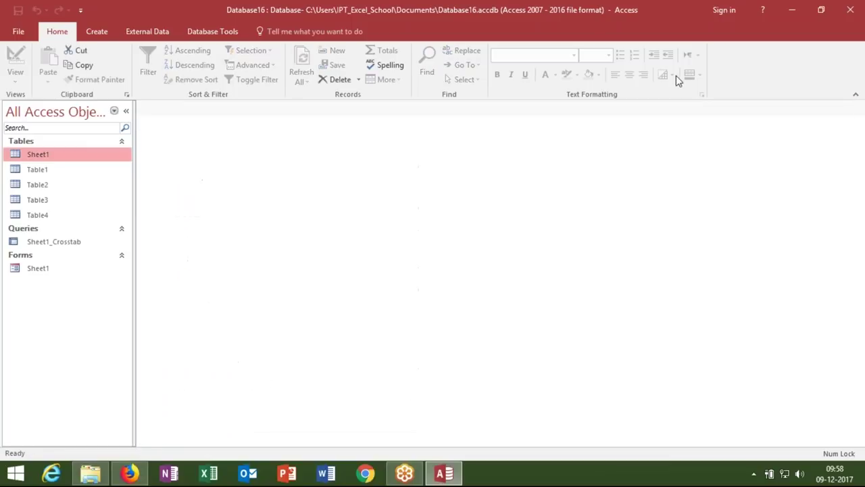
click(96, 31)
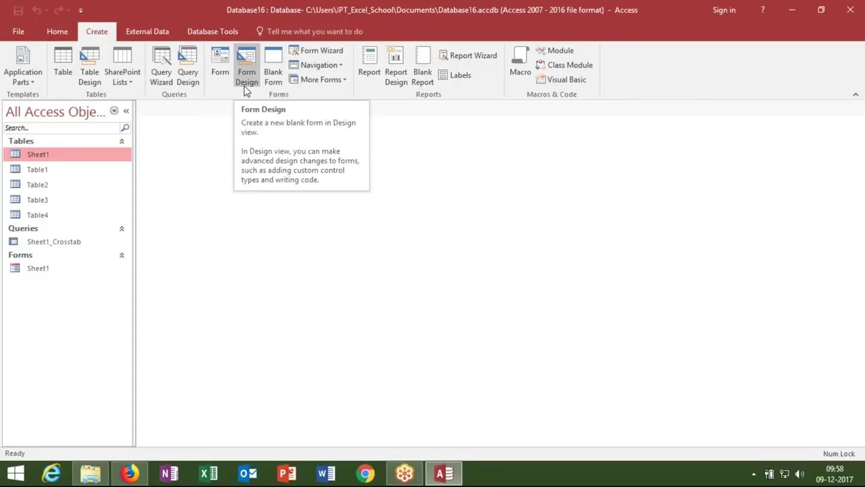
click(272, 80)
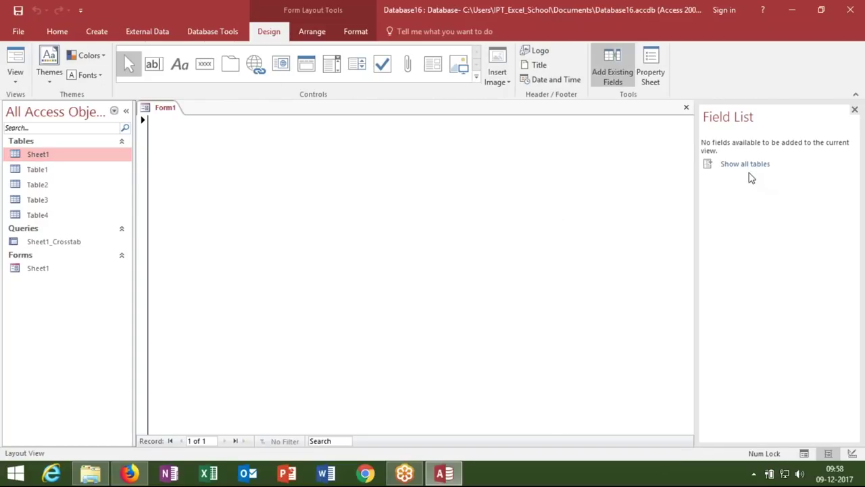
click(746, 166)
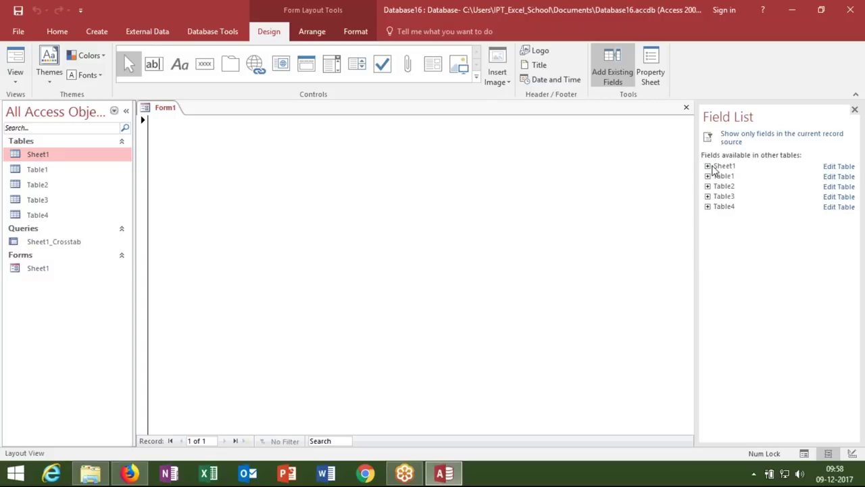
click(710, 166)
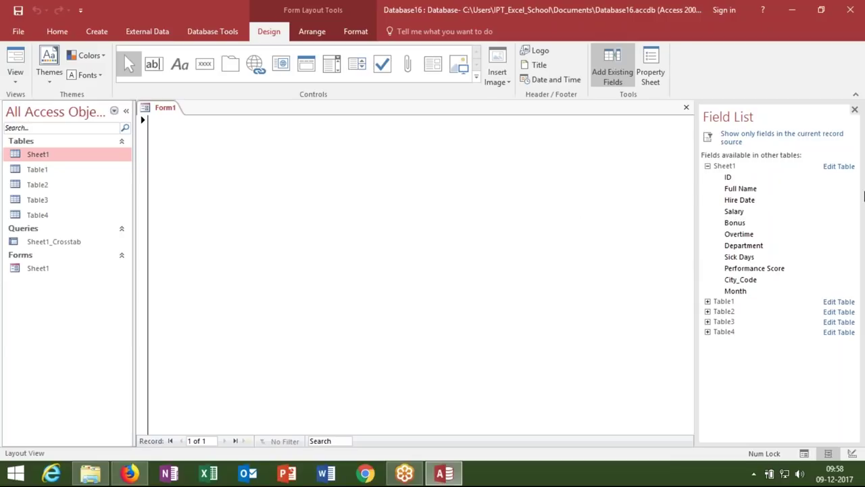
click(854, 111)
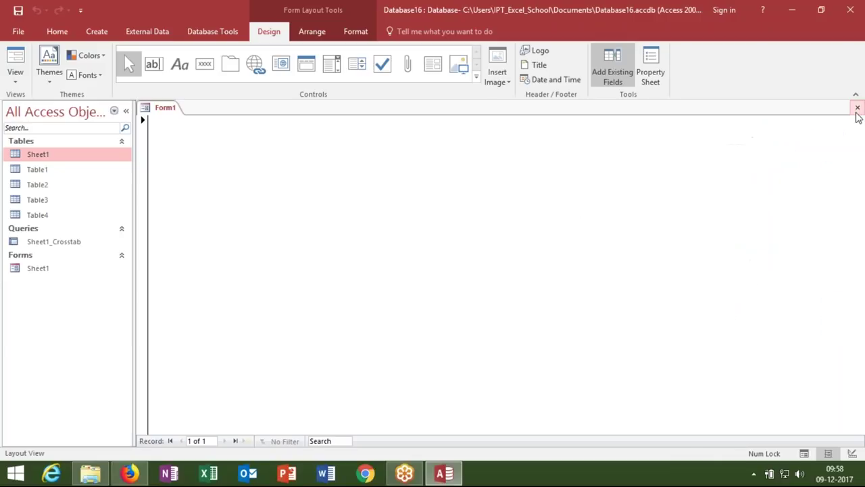
click(856, 108)
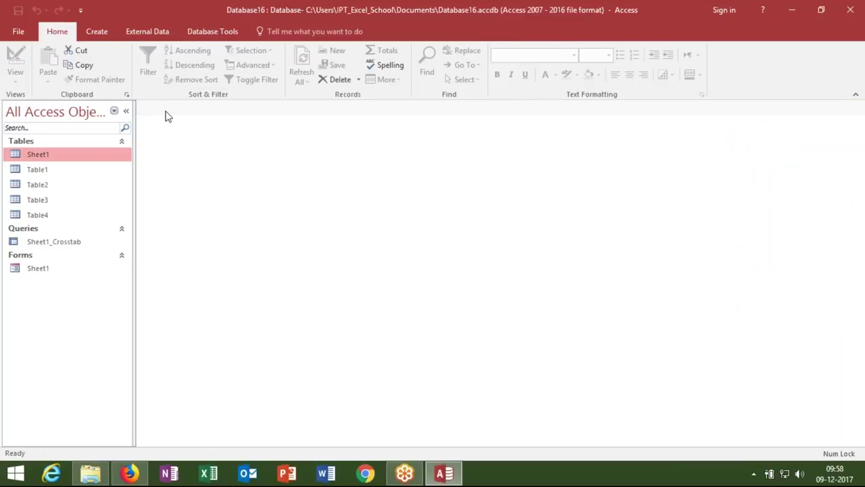
Create a new blank table, then close it without keeping it.
click(98, 33)
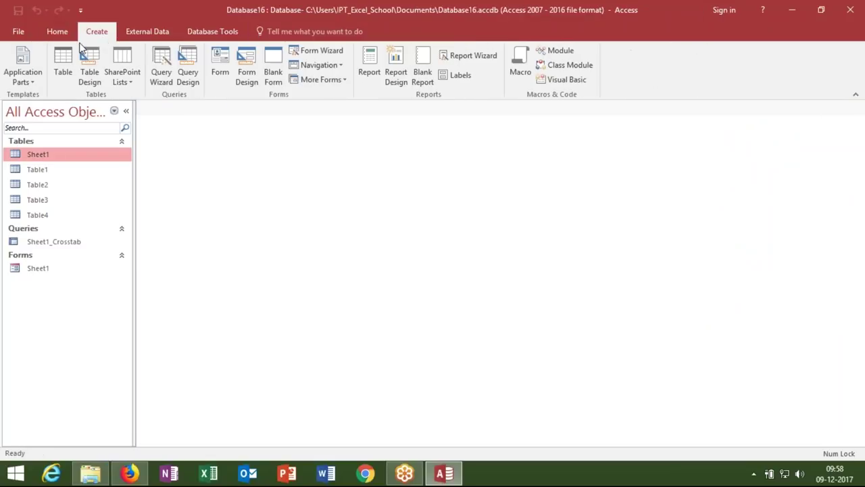
click(59, 72)
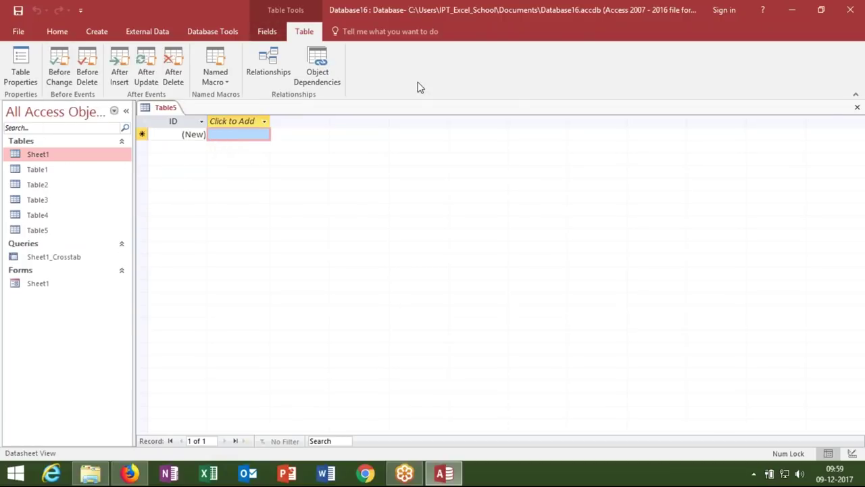
click(856, 110)
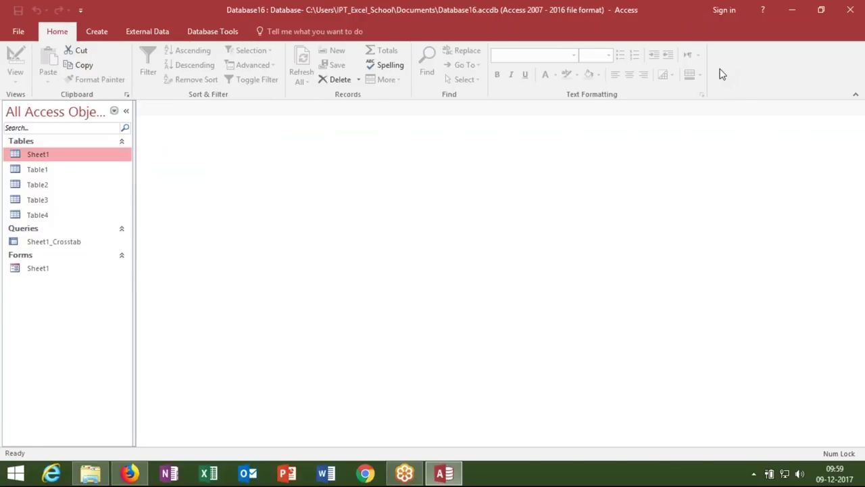
Create blank Table5 again and restore the Access window to a smaller size.
click(92, 32)
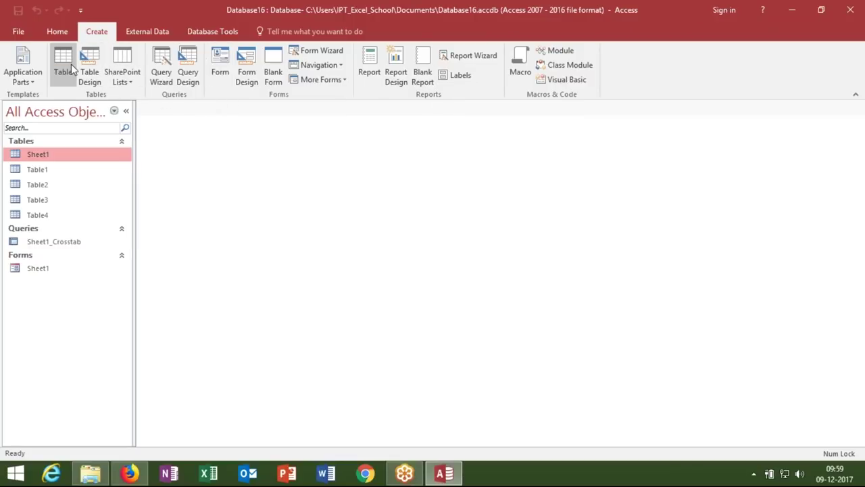
click(65, 85)
click(66, 84)
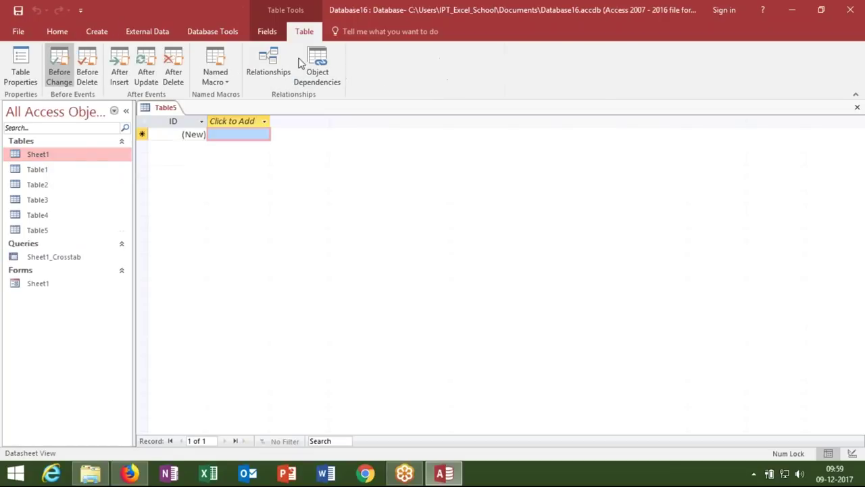
double_click(619, 19)
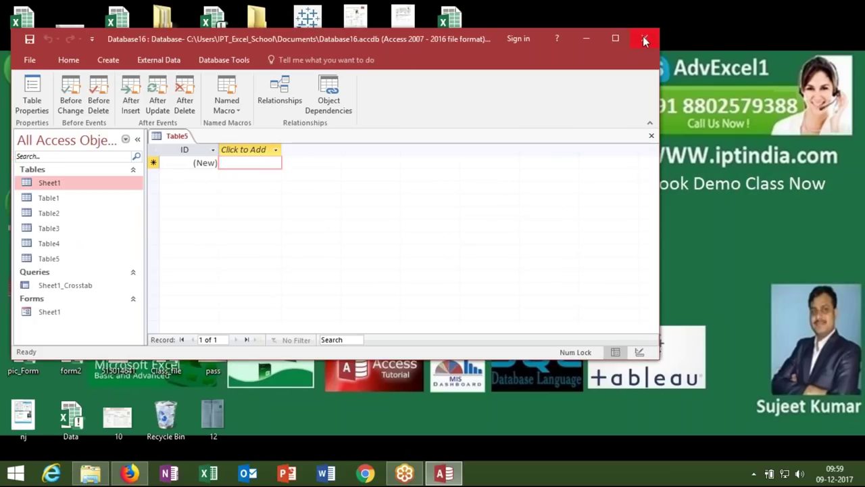
Relaunch Access 2016 from a Start search for '2016', create blank Database20, and maximize it.
click(585, 37)
key(super)
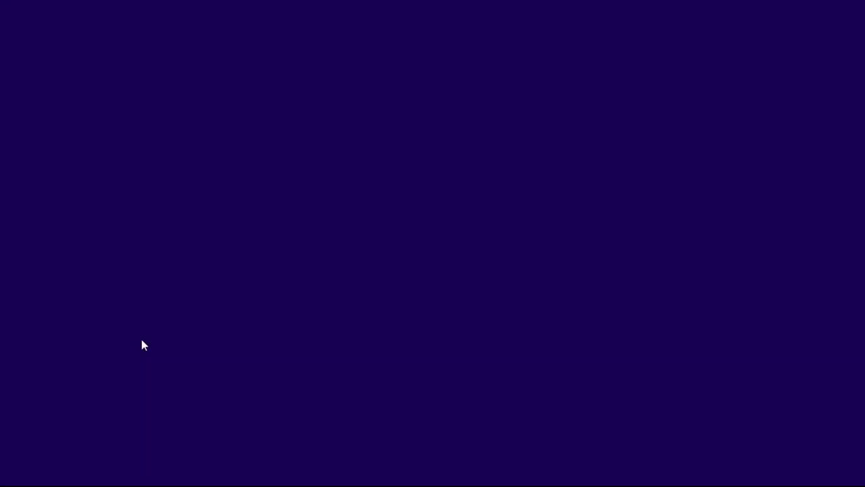
text(2016)
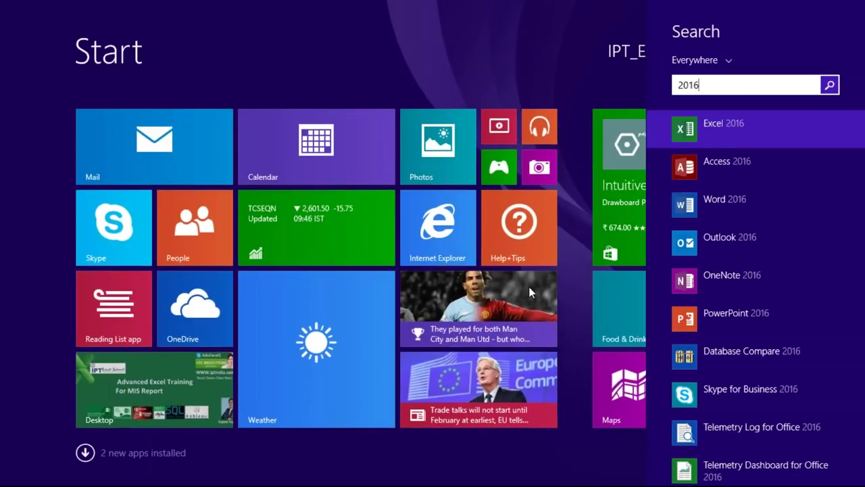
click(678, 165)
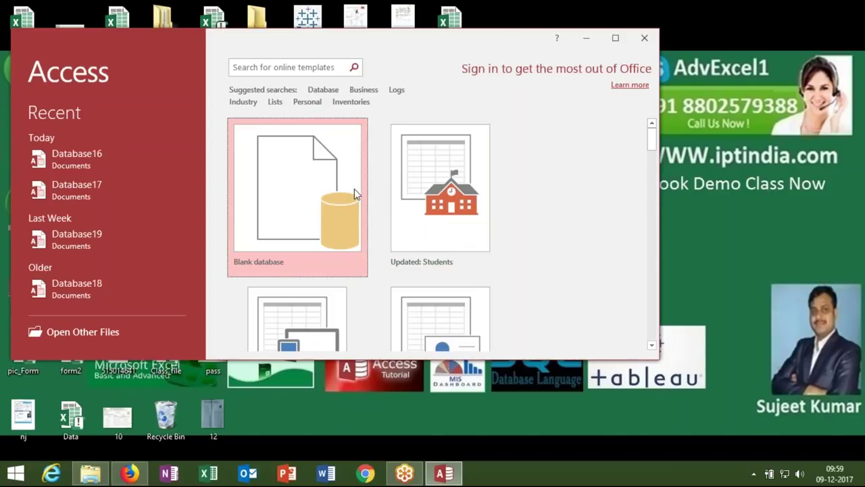
click(354, 191)
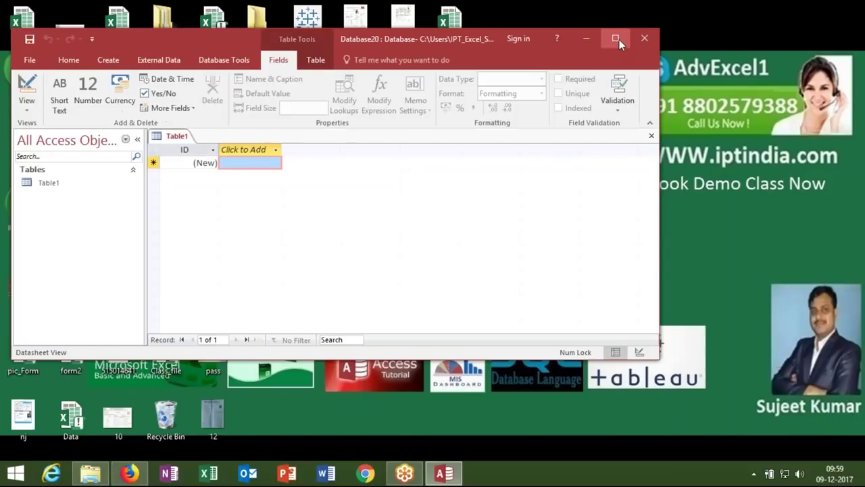
click(619, 39)
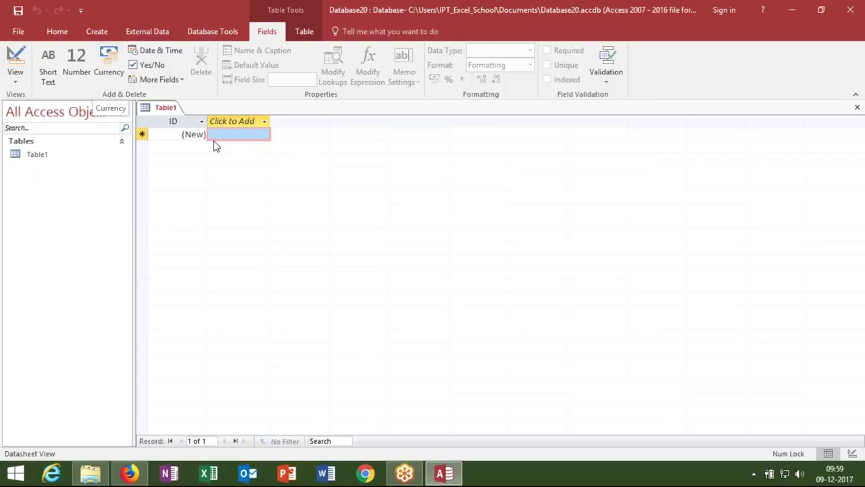
Switch Table1 to Design View, saving it under the name Table1.
right_click(31, 156)
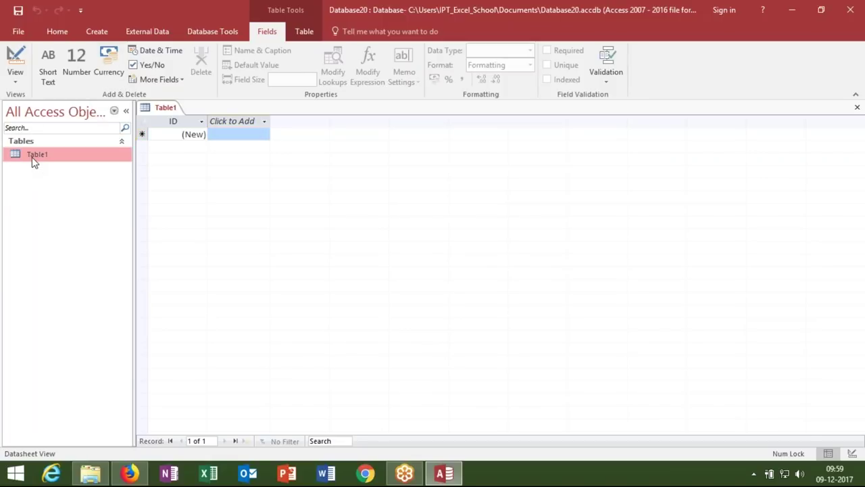
click(58, 181)
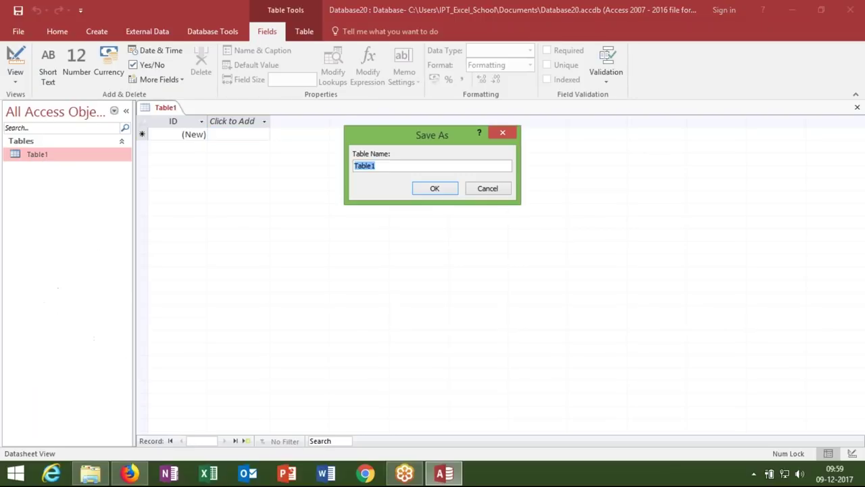
key(Return)
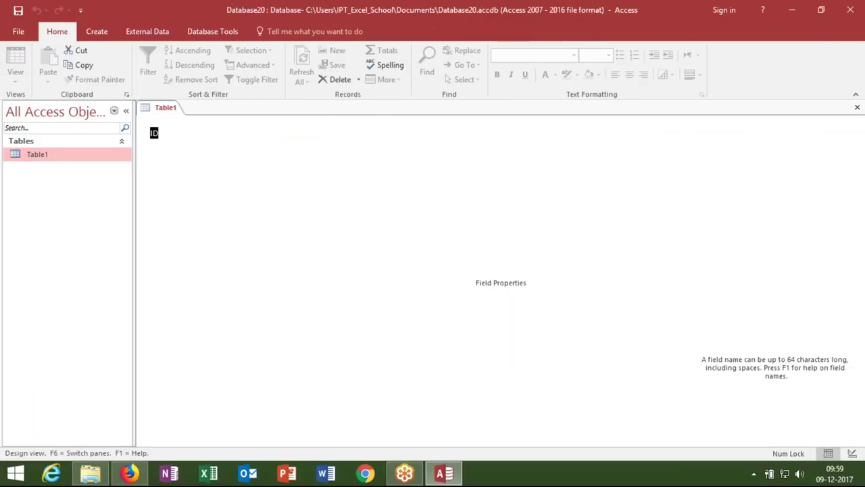
click(297, 133)
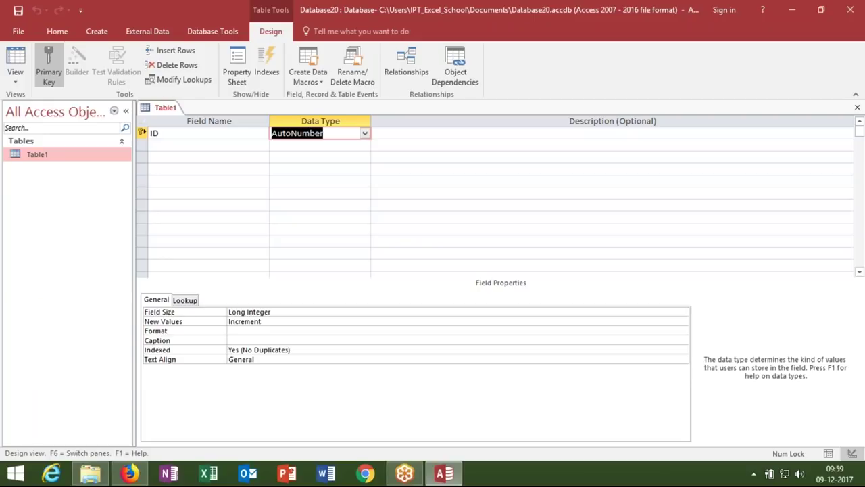
key(Tab)
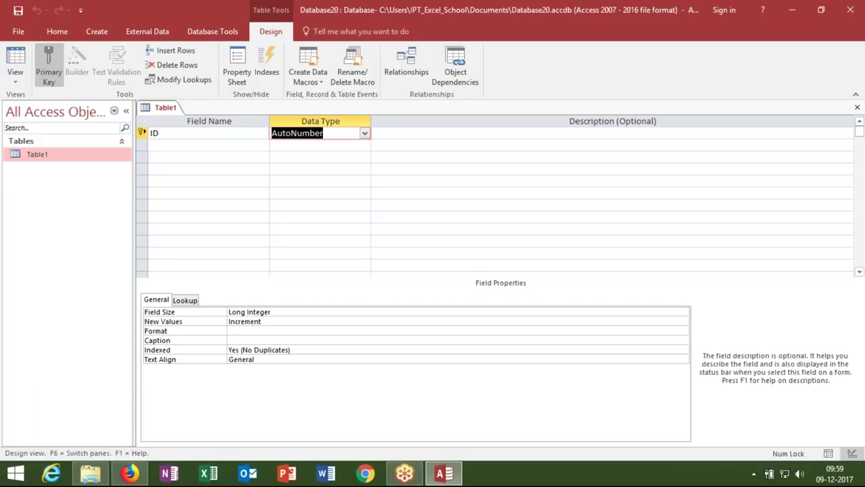
key(Tab)
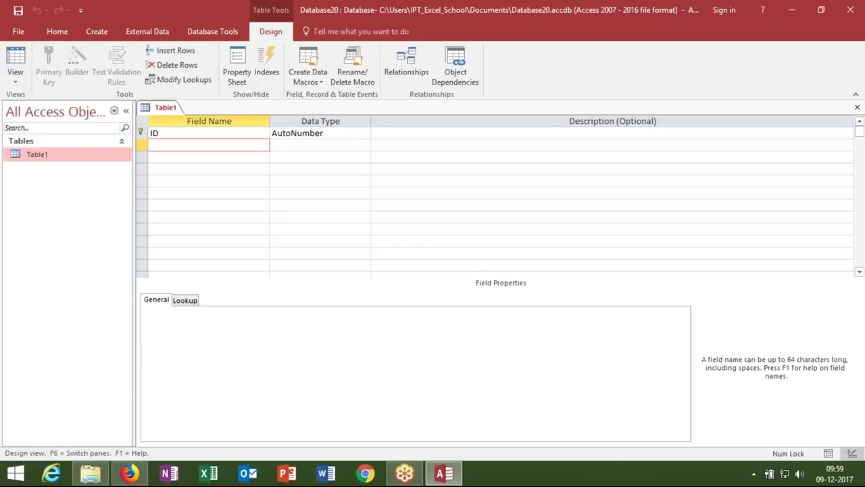
Name the second field P_Date instead of the reserved 'Date' and open its data type list.
text(DATA)
key(BackSpace)
key(BackSpace)
key(BackSpace)
text(are)
key(BackSpace)
key(BackSpace)
text(te)
key(Tab)
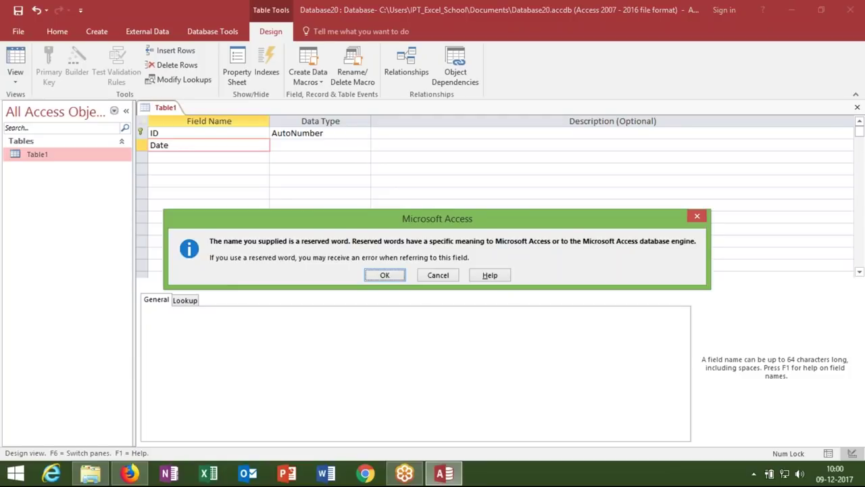
key(Return)
key(BackSpace)
key(BackSpace)
key(BackSpace)
key(BackSpace)
text(P_Date)
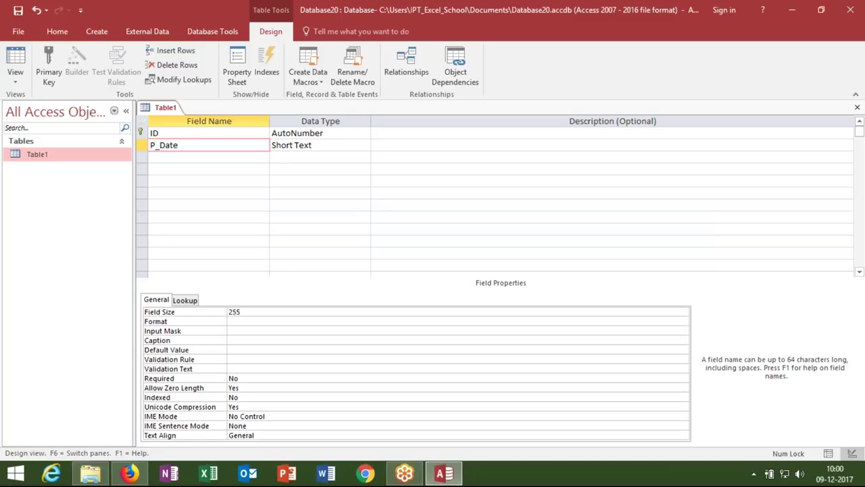
key(Tab)
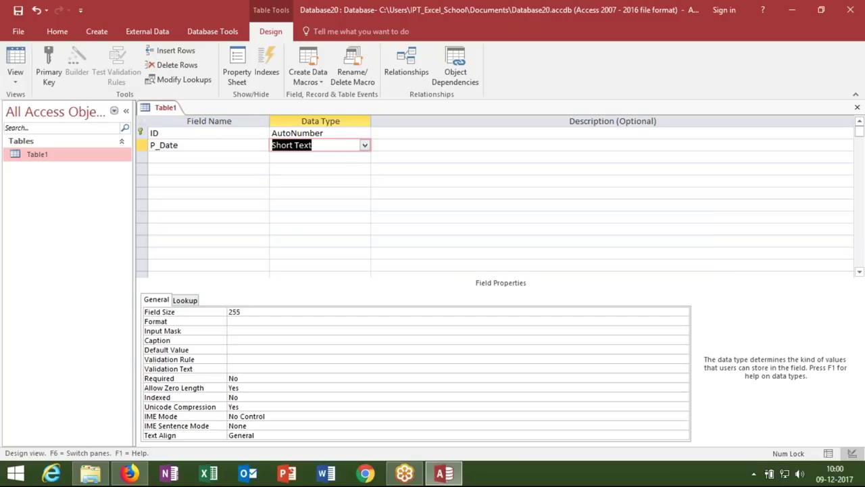
click(365, 145)
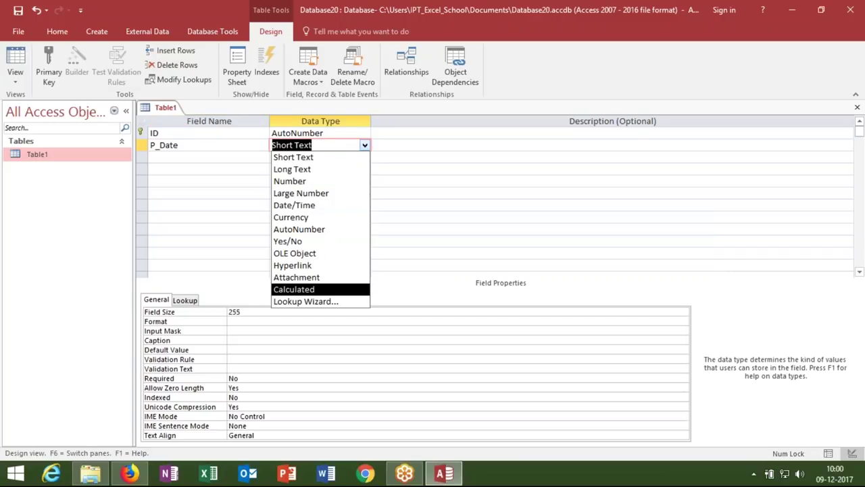
Start a calculated expression for P_Date and browse the Expression Builder's built-in functions, including DDB.
click(298, 289)
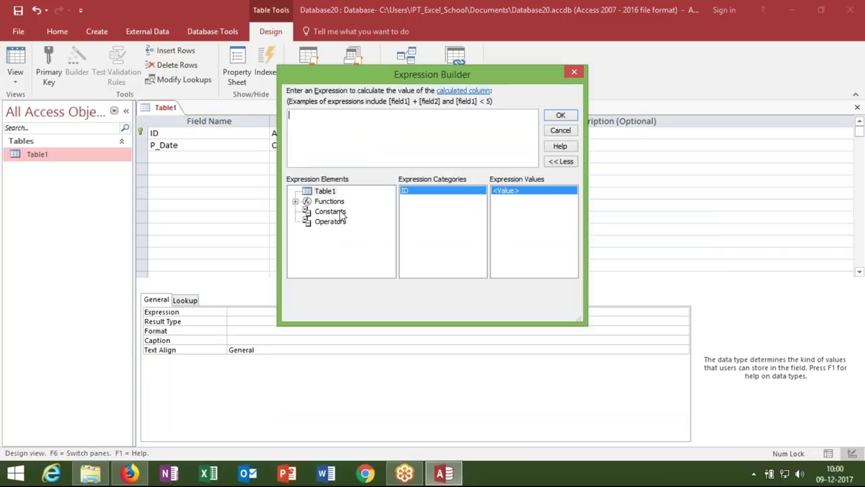
click(295, 202)
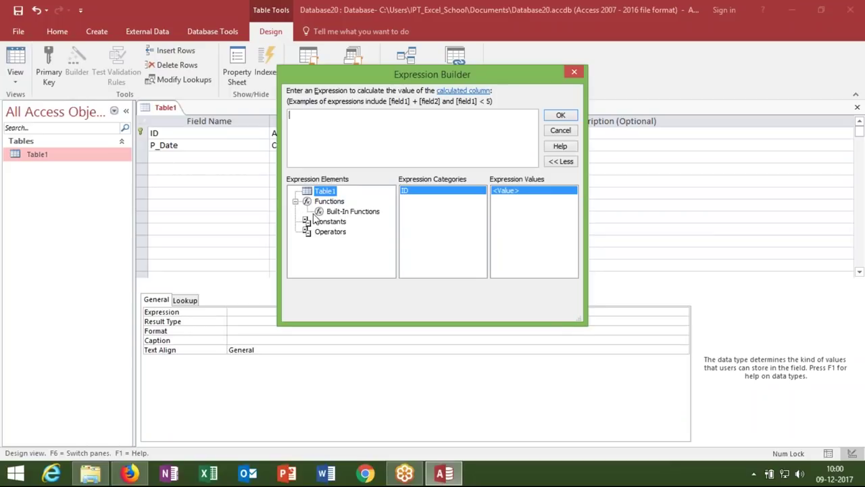
click(322, 212)
click(412, 208)
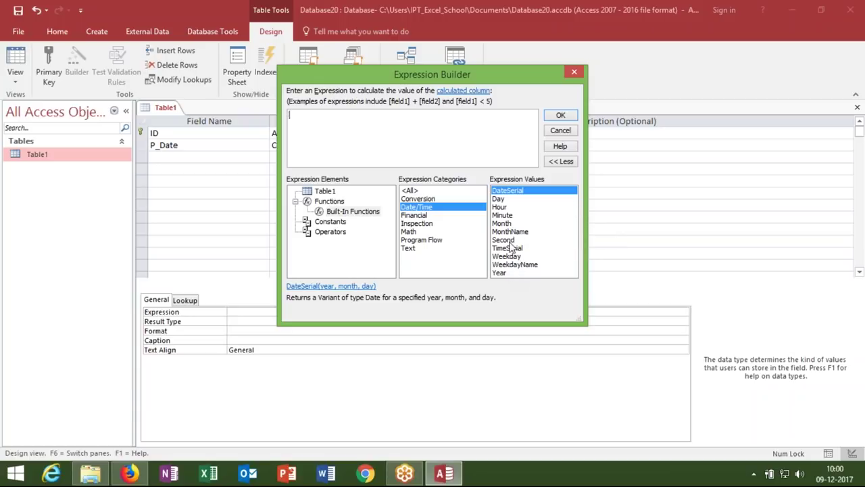
click(413, 191)
click(498, 215)
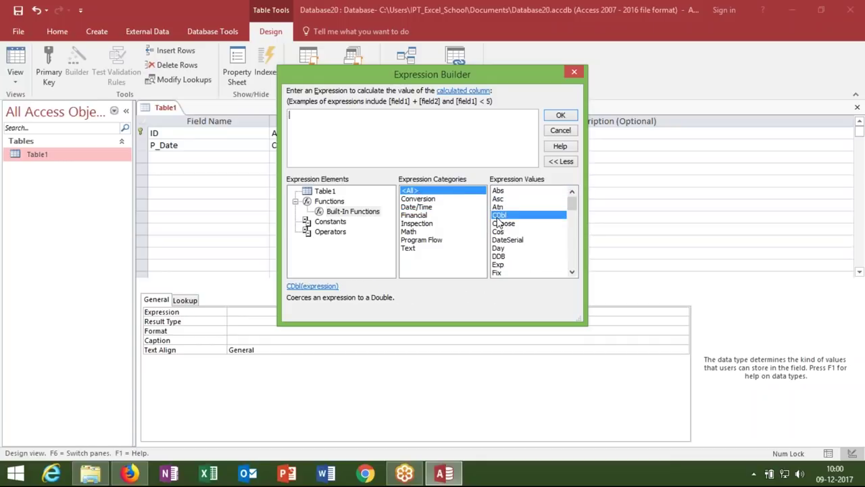
click(532, 258)
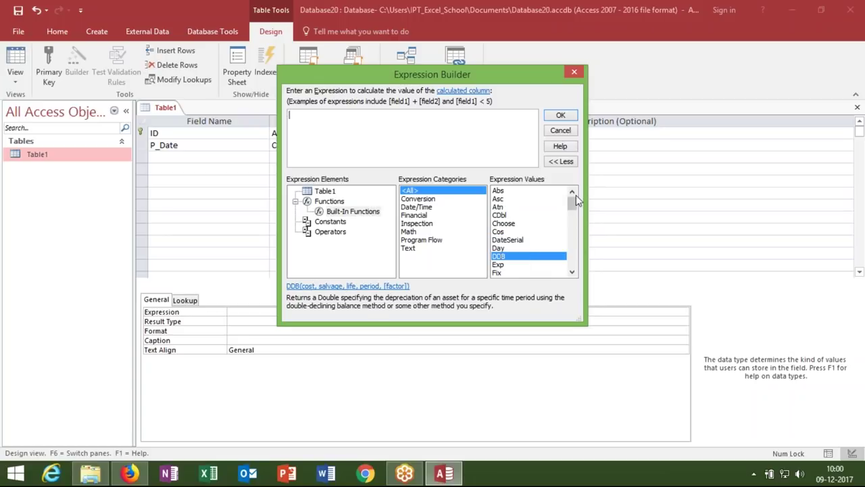
drag(573, 202, 573, 216)
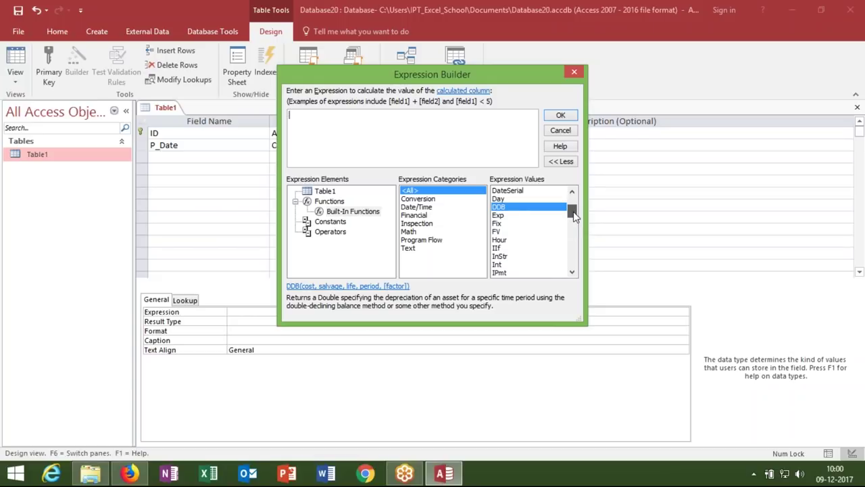
drag(573, 219, 573, 266)
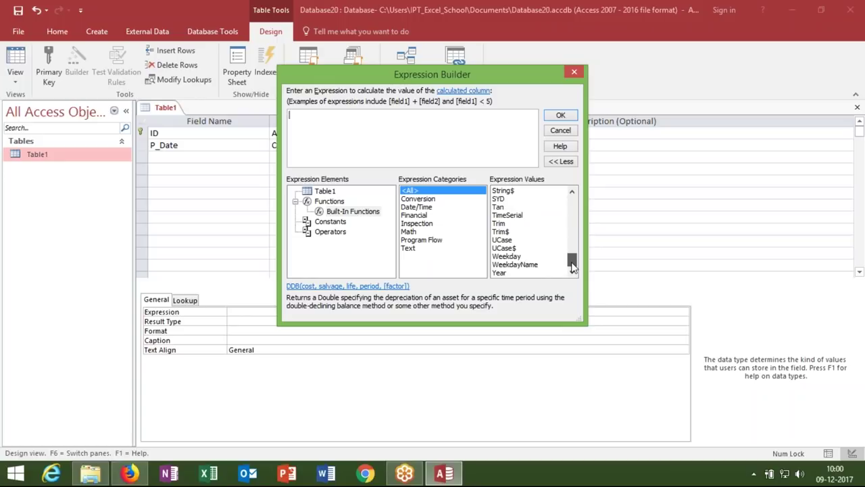
Insert DateSerial, then browse the financial, inspection, math, program flow and text functions.
click(411, 208)
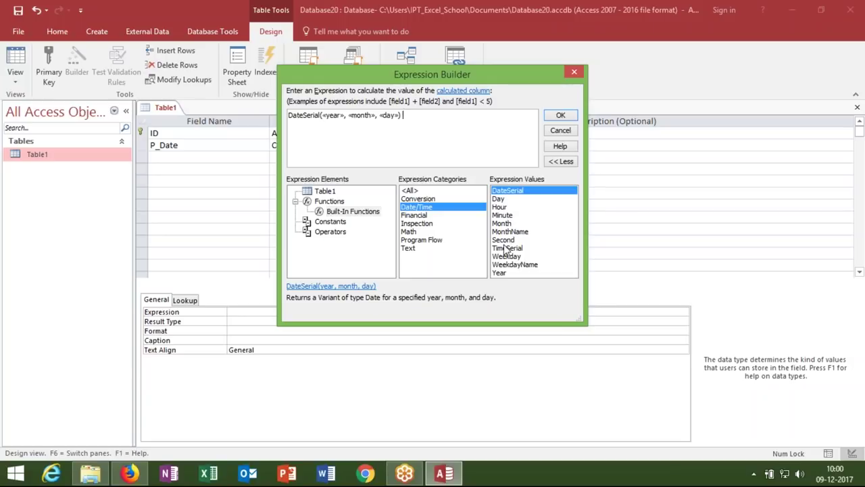
click(409, 215)
click(409, 223)
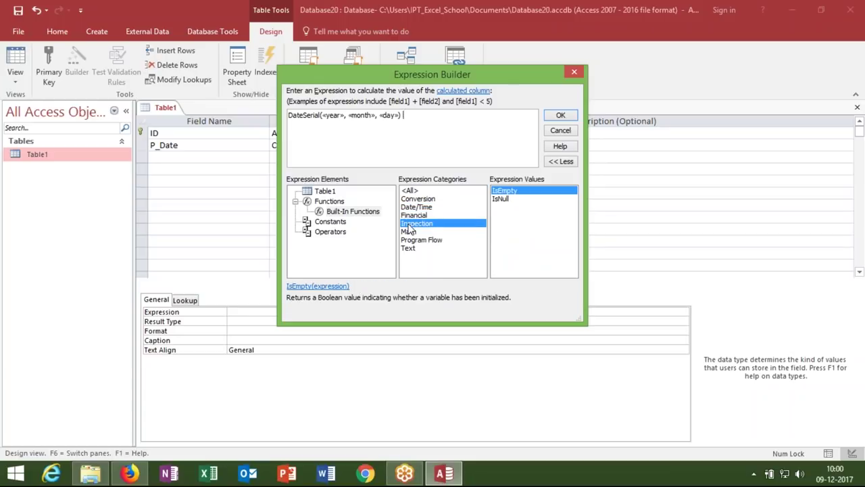
click(413, 215)
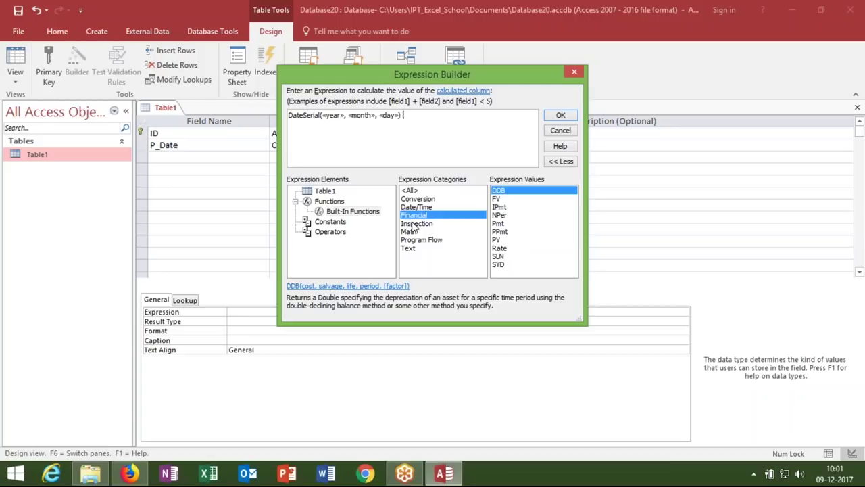
click(411, 225)
click(409, 231)
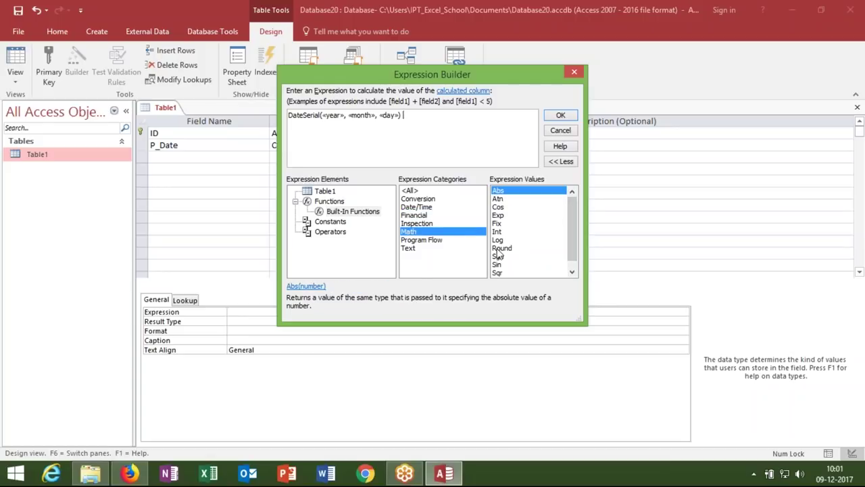
click(431, 239)
click(430, 248)
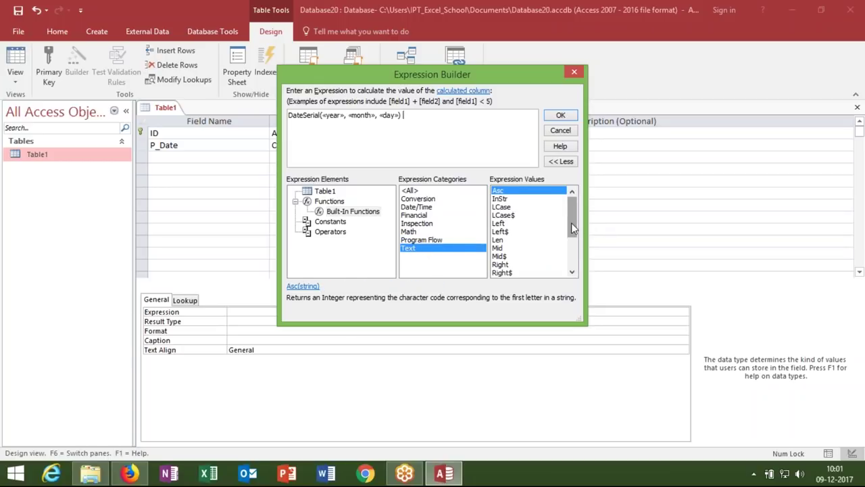
drag(571, 228, 569, 217)
Replace DateSerial with Date as P_Date's expression and accept it.
mouse_move(423, 118)
mouse_down()
mouse_move(309, 120)
mouse_move(237, 97)
mouse_up()
key(Delete)
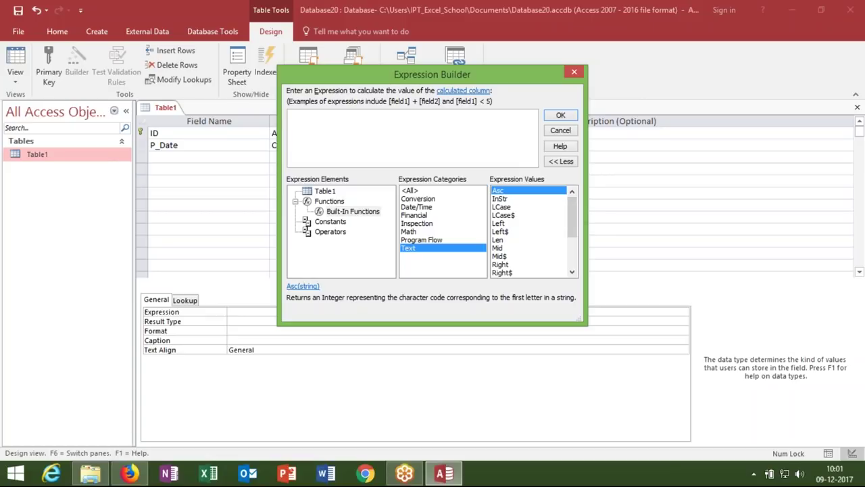
text(date)
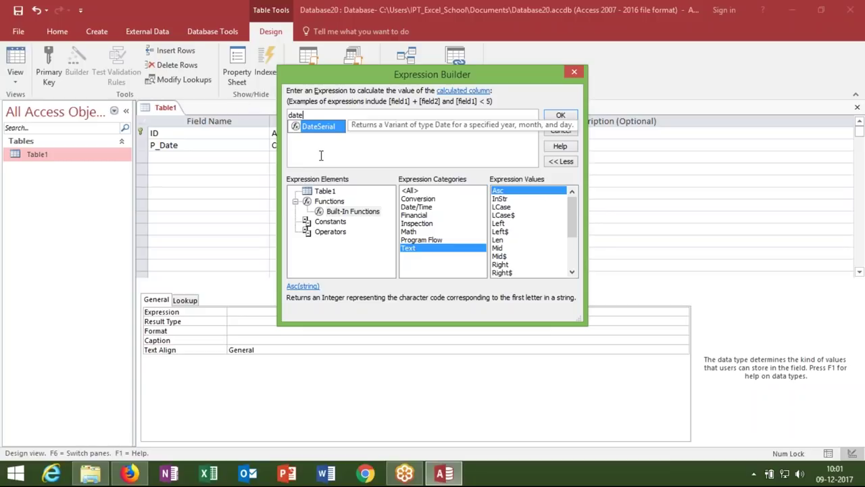
key(BackSpace)
key(BackSpace)
key(BackSpace)
key(BackSpace)
text(toda)
key(BackSpace)
key(BackSpace)
key(BackSpace)
key(BackSpace)
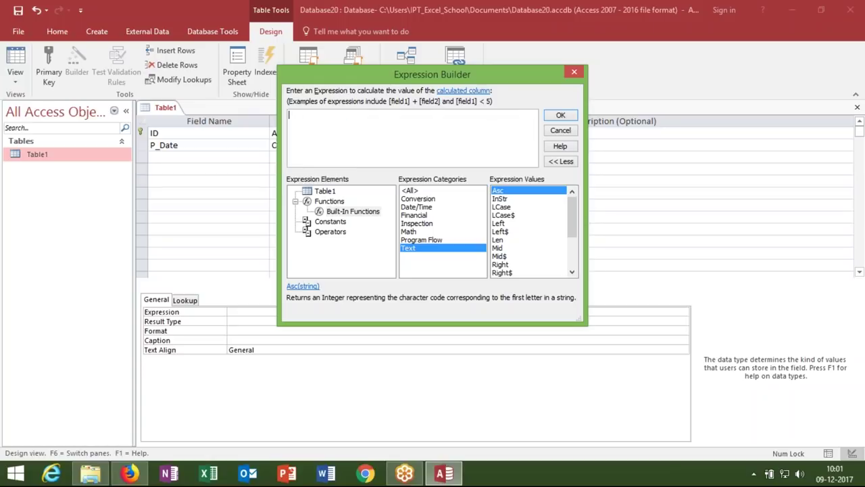
text(De)
key(BackSpace)
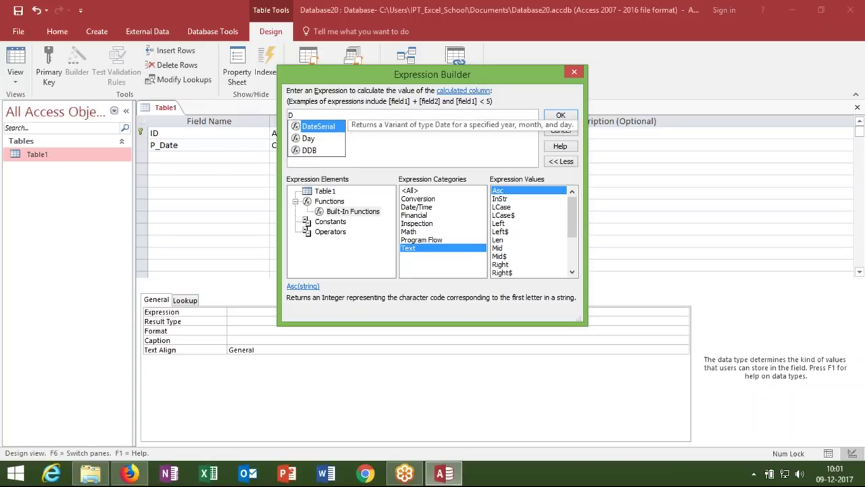
text(ate)
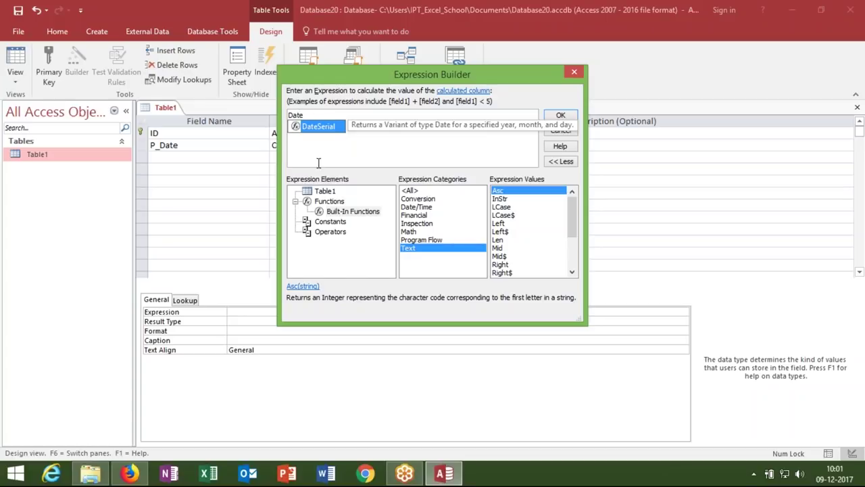
click(290, 116)
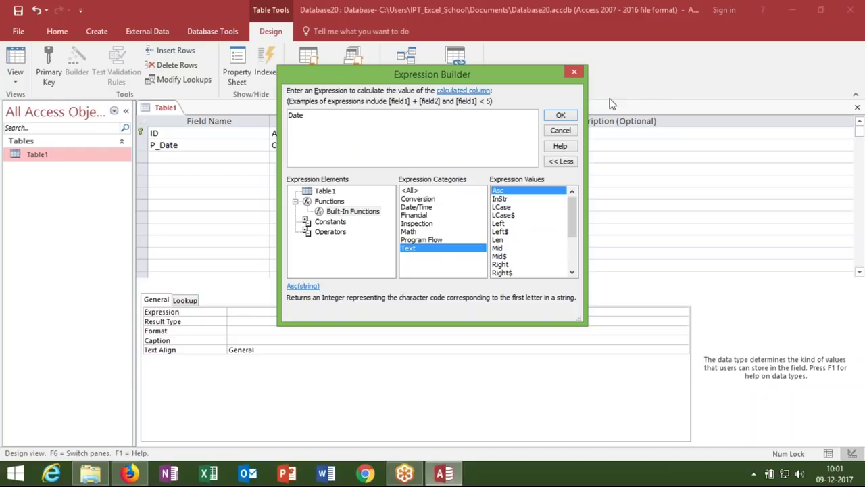
click(570, 115)
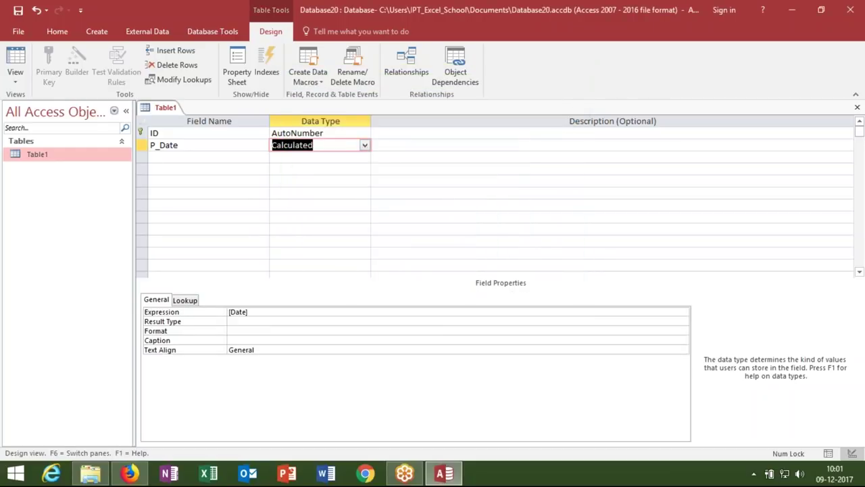
Close Table1 saving changes, then acknowledge the missing Date field and failed-save errors.
click(348, 312)
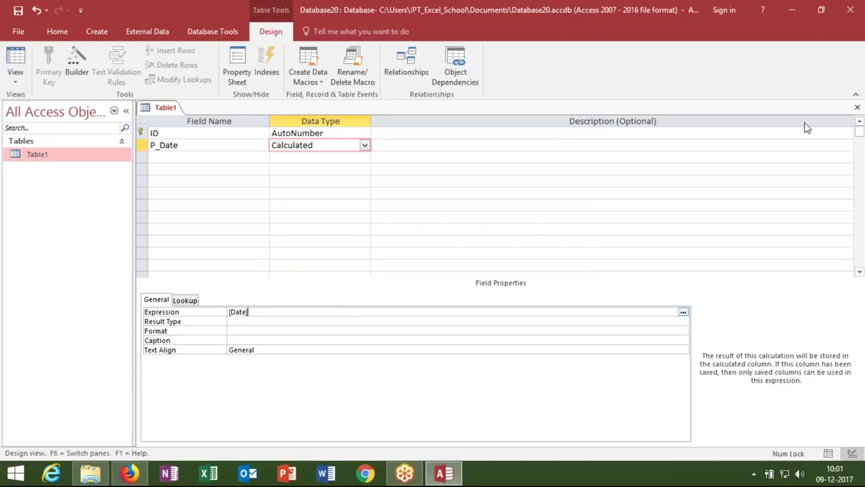
click(857, 107)
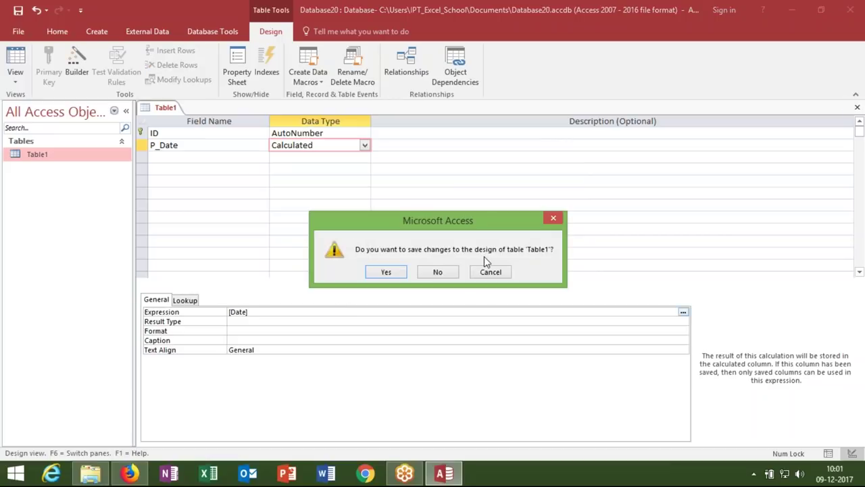
click(405, 273)
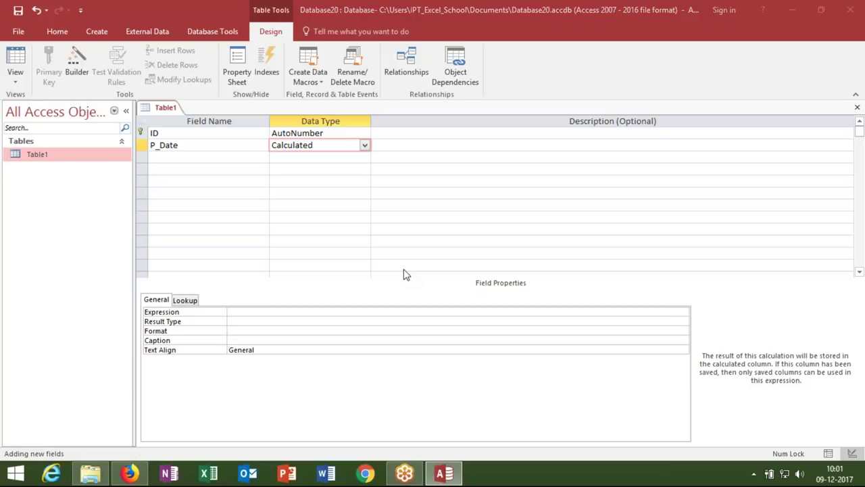
click(407, 273)
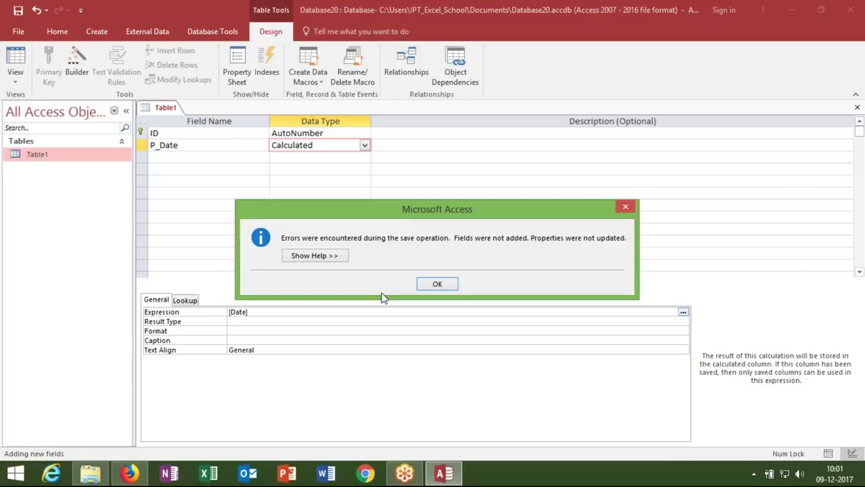
click(445, 289)
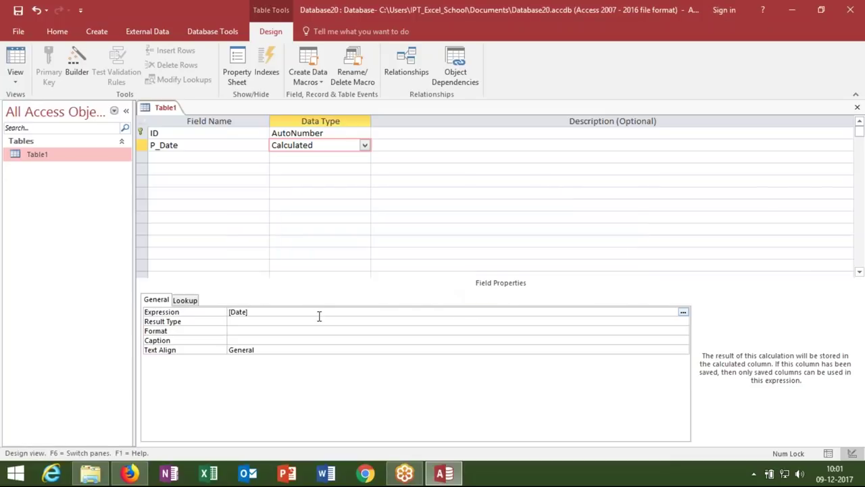
Erase the invalid [Date] expression and retype it, trying =DateSerial( and then =now.
key(BackSpace)
key(BackSpace)
key(BackSpace)
key(BackSpace)
key(BackSpace)
key(BackSpace)
text(=dateSerial()
key(BackSpace)
key(BackSpace)
key(BackSpace)
key(BackSpace)
key(BackSpace)
key(BackSpace)
key(BackSpace)
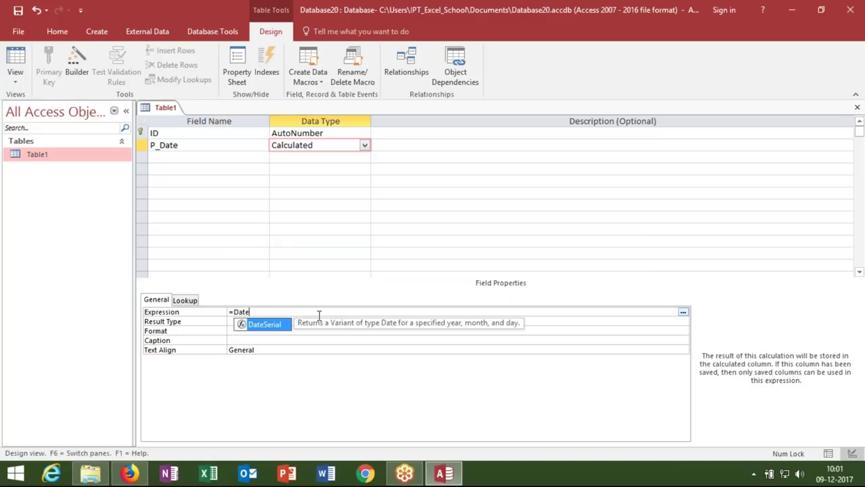
key(Tab)
text(()
key(BackSpace)
key(BackSpace)
key(BackSpace)
key(BackSpace)
key(BackSpace)
key(BackSpace)
key(BackSpace)
key(BackSpace)
key(BackSpace)
key(BackSpace)
key(BackSpace)
text(=now)
key(BackSpace)
key(BackSpace)
key(BackSpace)
key(BackSpace)
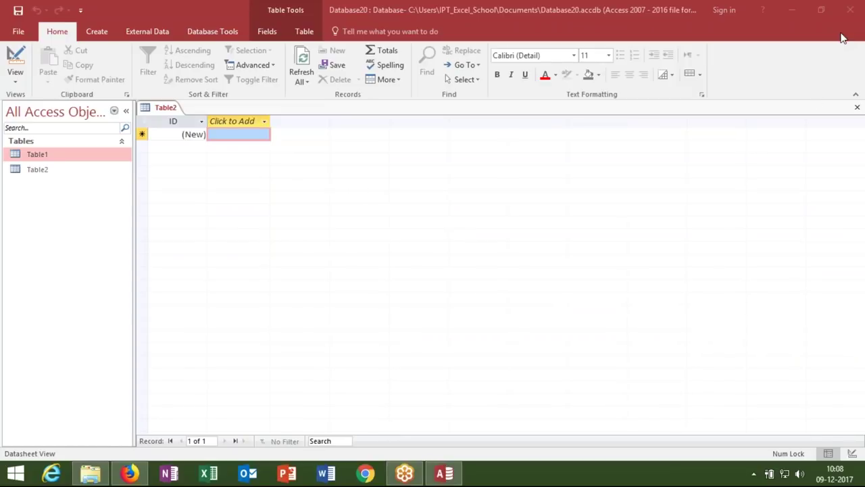
Close the unsaved Table2 without keeping it.
click(40, 169)
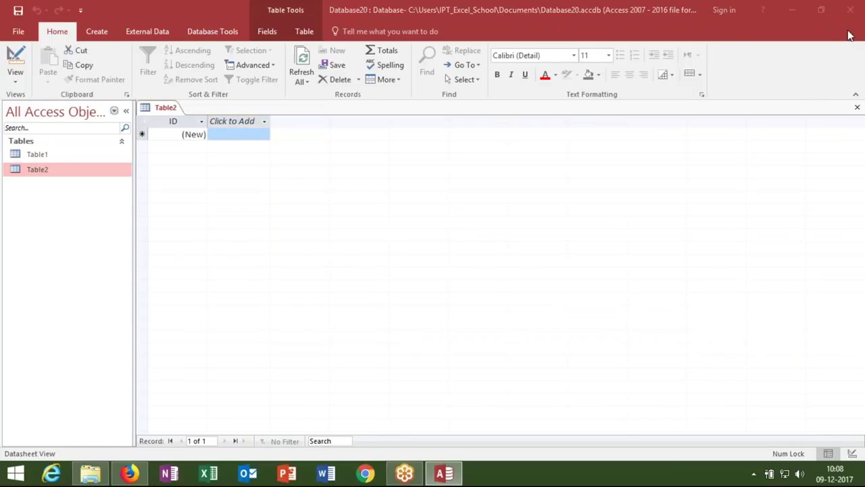
click(856, 107)
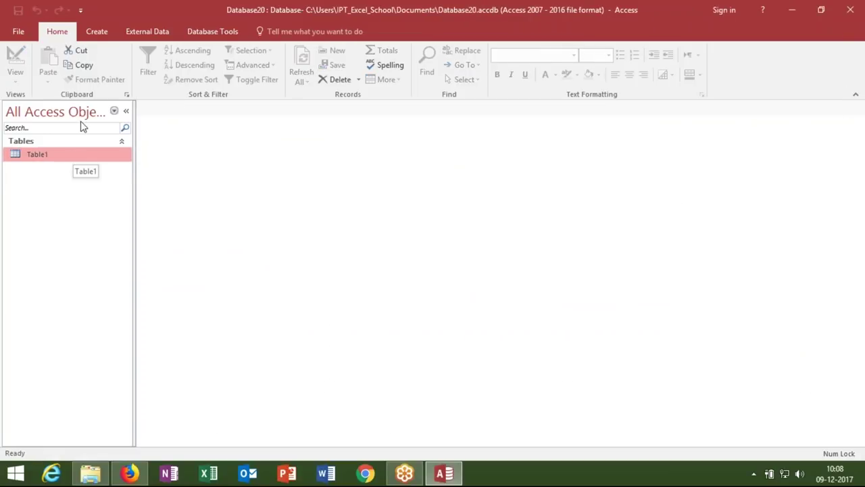
right_click(74, 157)
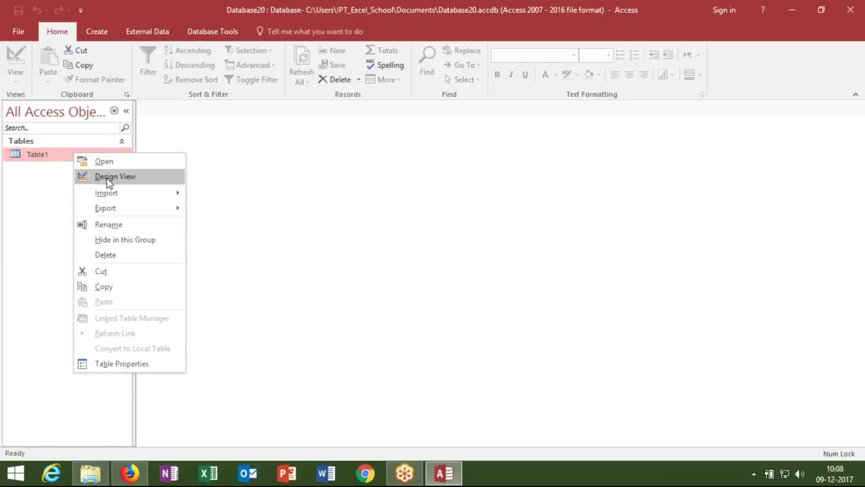
click(106, 177)
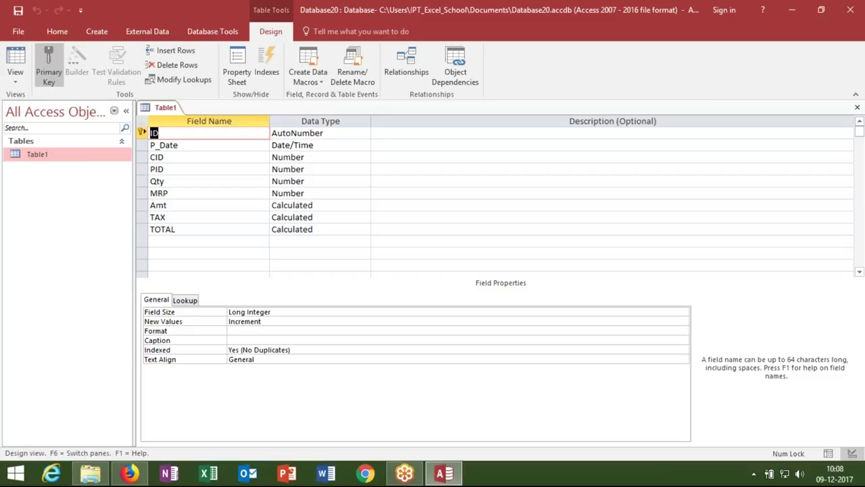
click(170, 146)
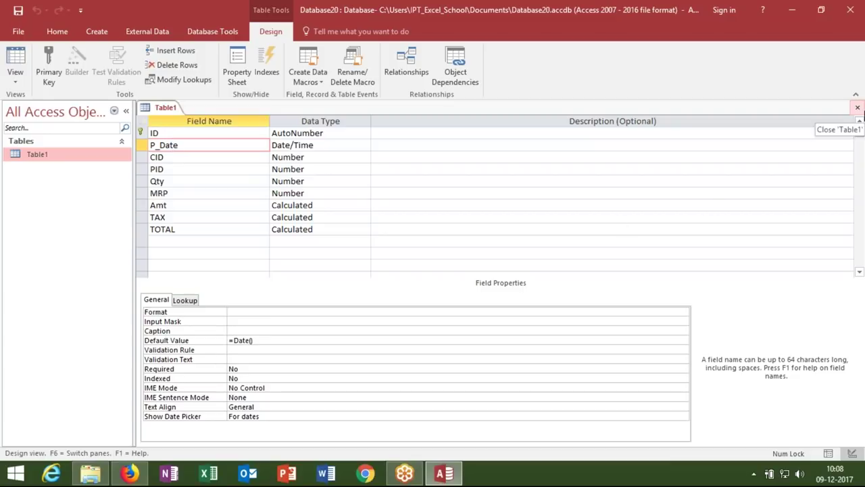
click(858, 108)
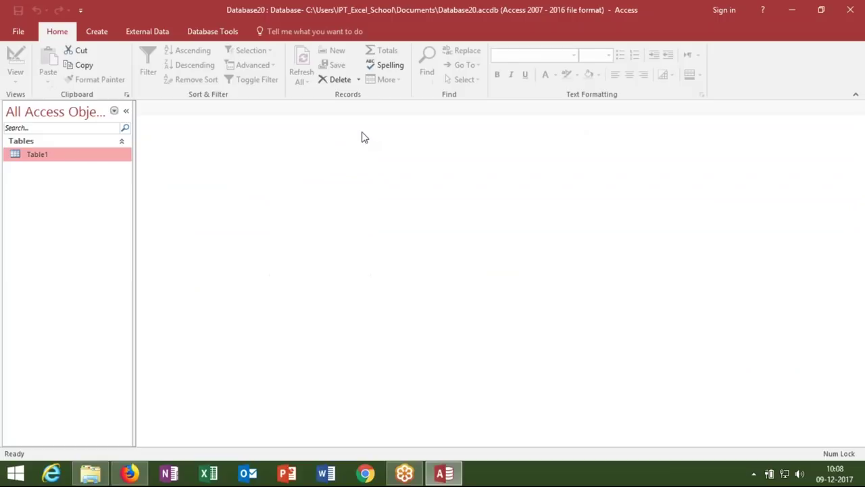
Create a new blank table and save it as PR in Design View.
click(97, 31)
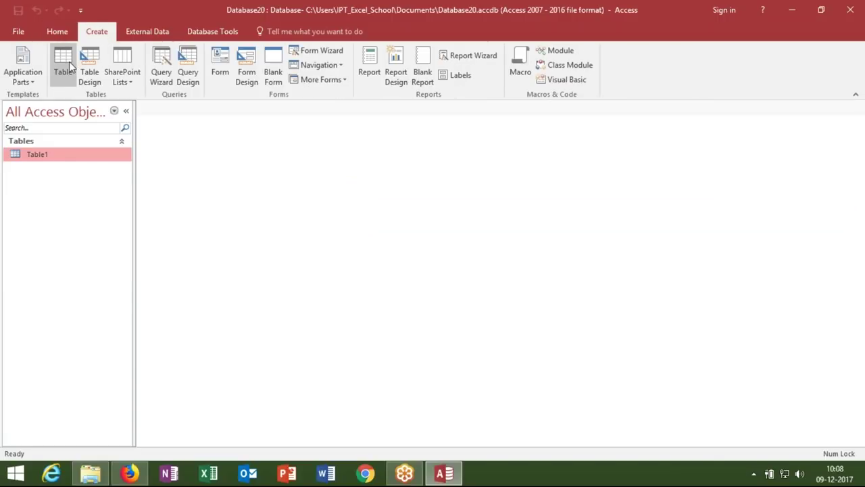
click(69, 61)
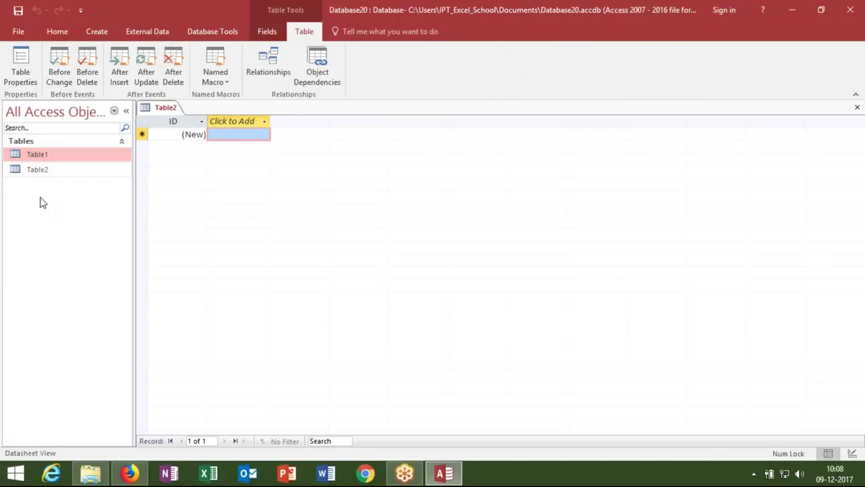
click(46, 171)
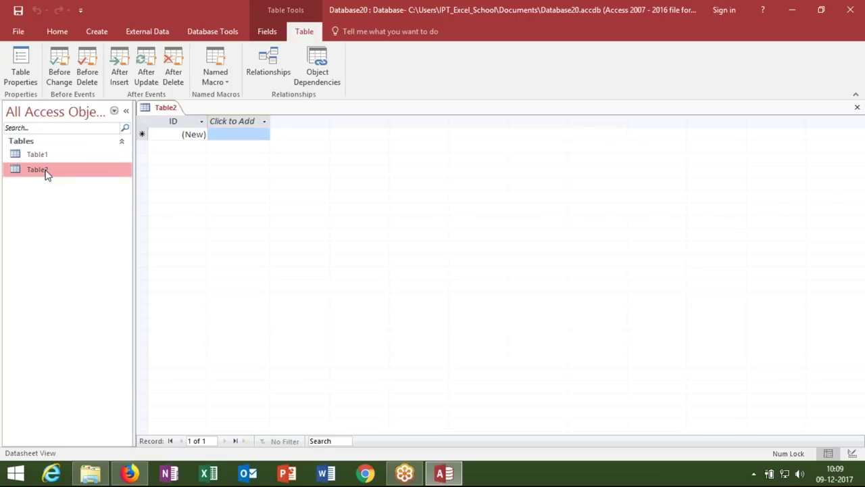
right_click(47, 175)
click(73, 198)
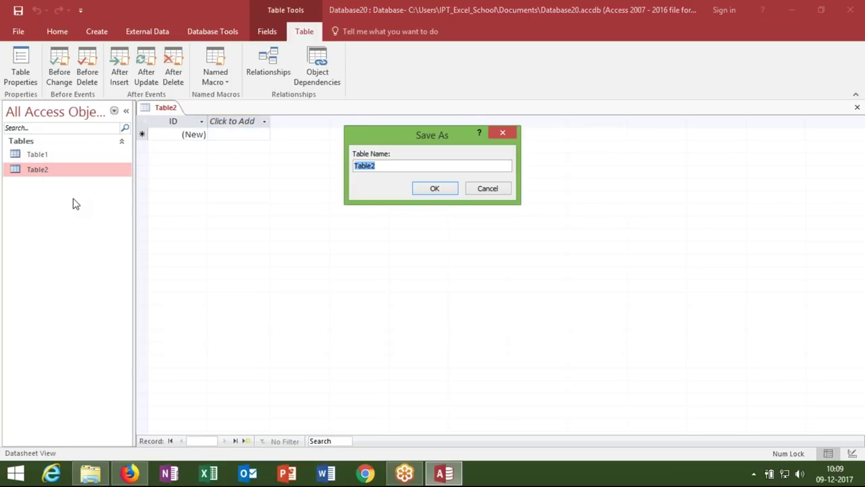
text(PR)
key(Return)
Add the P_NAME, P_Size and Store fields to PR.
key(Tab)
key(Tab)
key(Tab)
text(P)
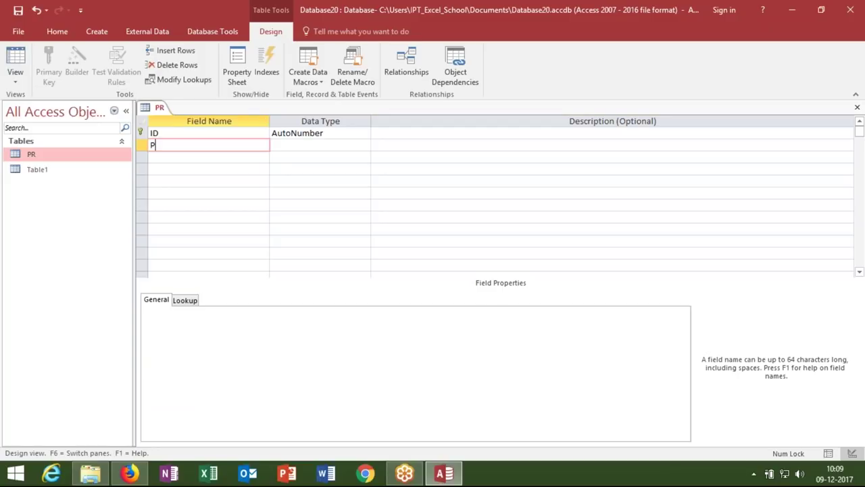
text(_NAME)
key(Tab)
key(Tab)
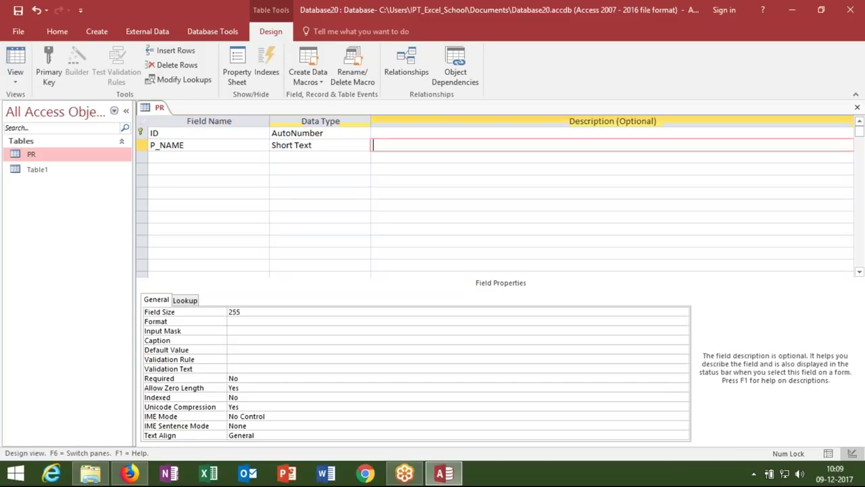
key(Tab)
text(P_)
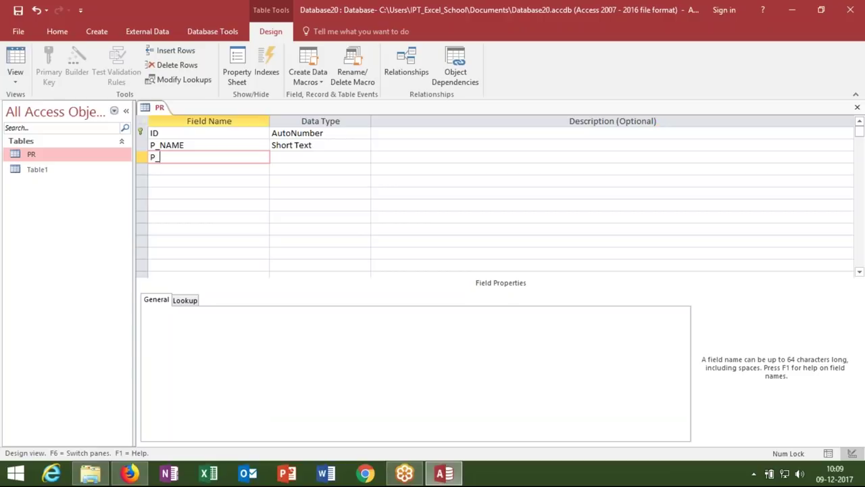
text(SI)
text(z)
text(e)
key(Tab)
key(Tab)
key(Tab)
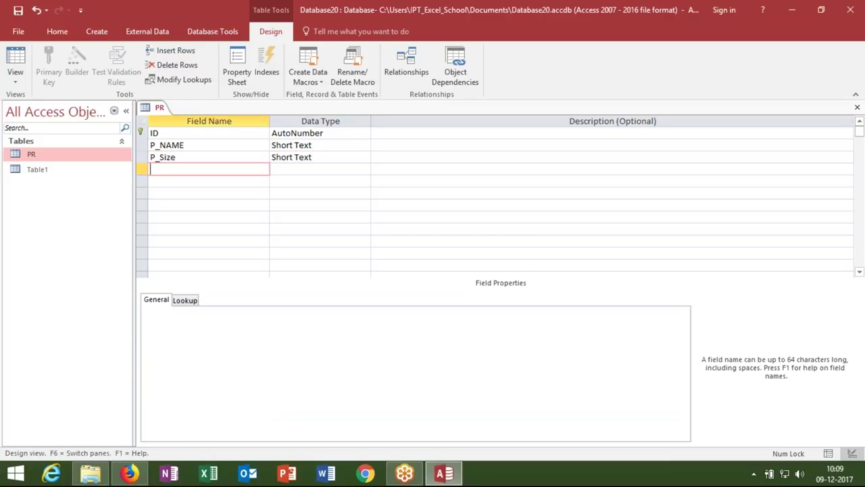
text(Sto)
text(rage)
key(BackSpace)
key(BackSpace)
key(BackSpace)
text(e)
key(Tab)
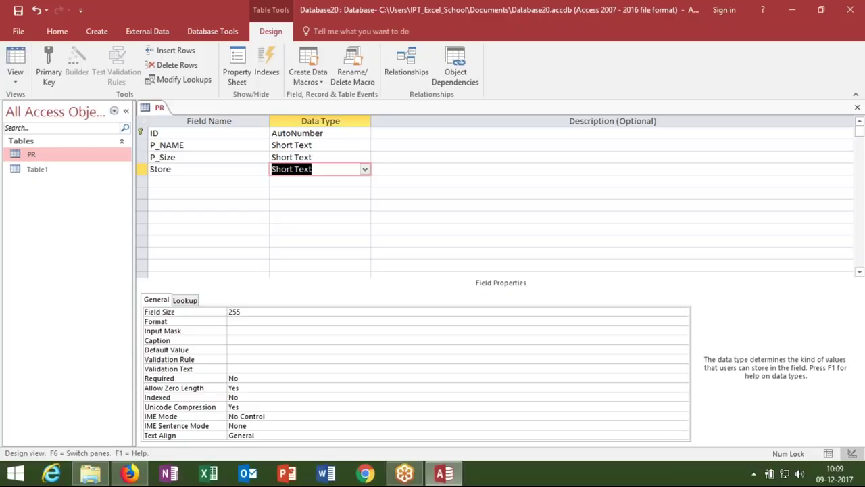
Add a Number field STOCK, then save and close the PR design.
key(Tab)
key(Tab)
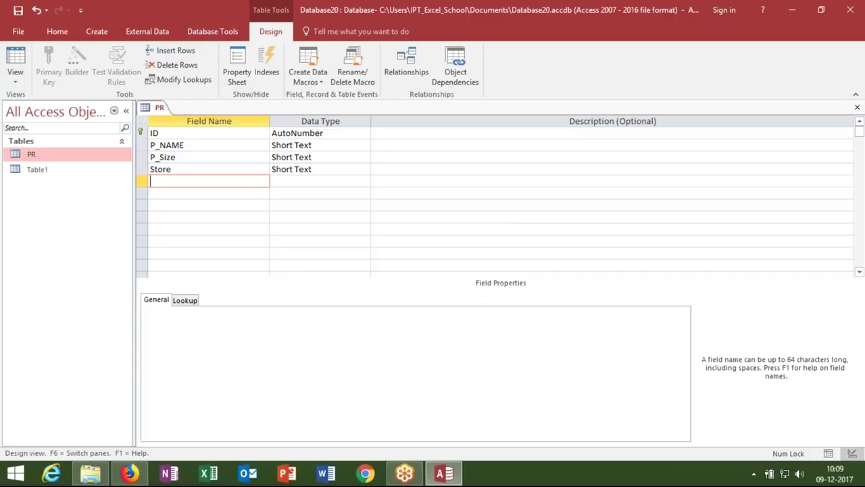
text(STOCK)
key(Tab)
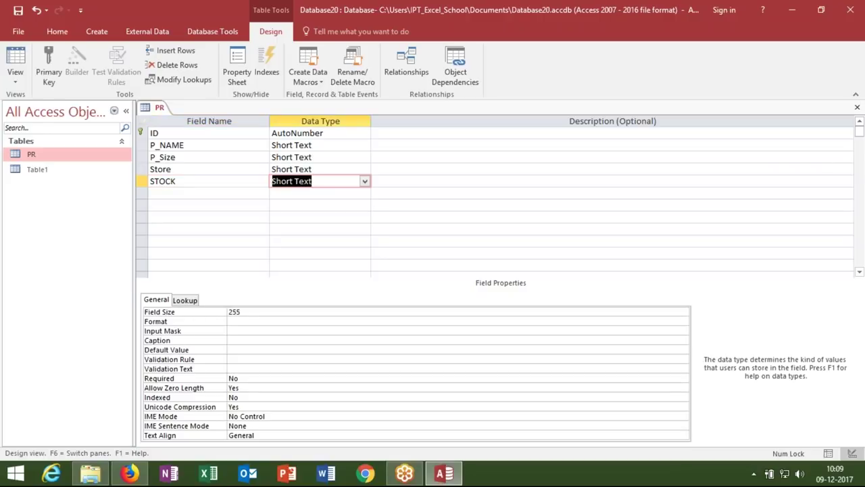
text(number)
key(Tab)
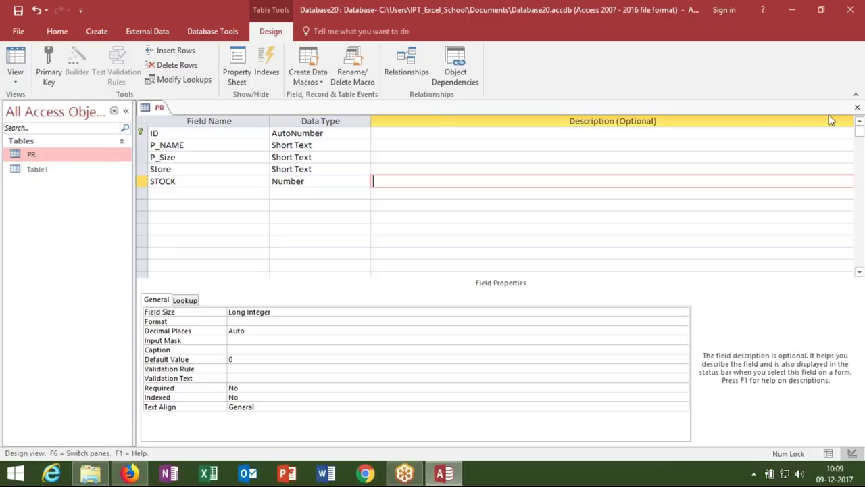
click(857, 108)
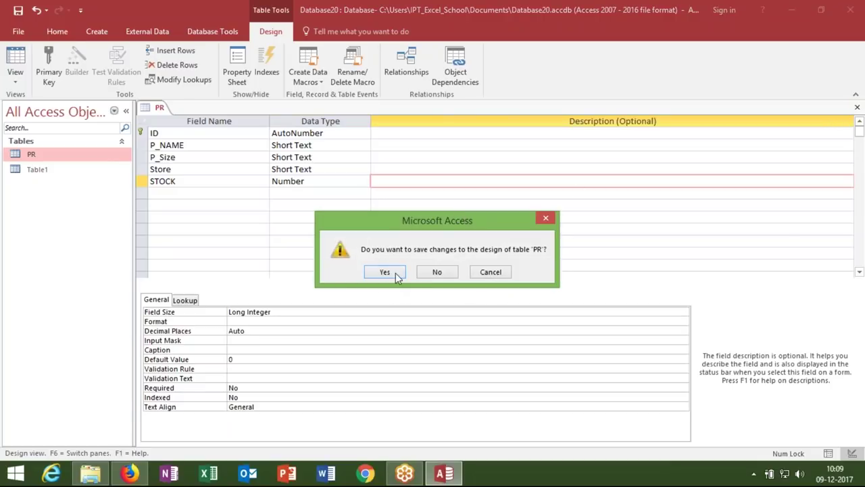
click(395, 273)
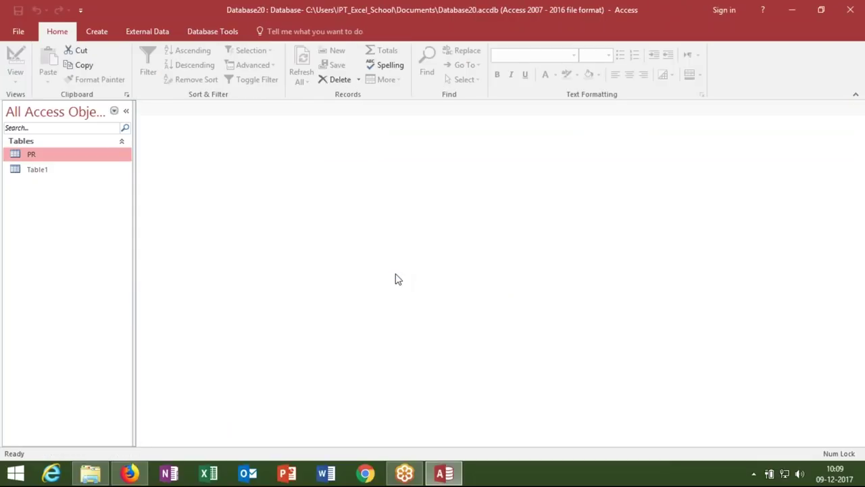
click(102, 32)
Create a new blank table and save it as CUST in Design View.
click(68, 65)
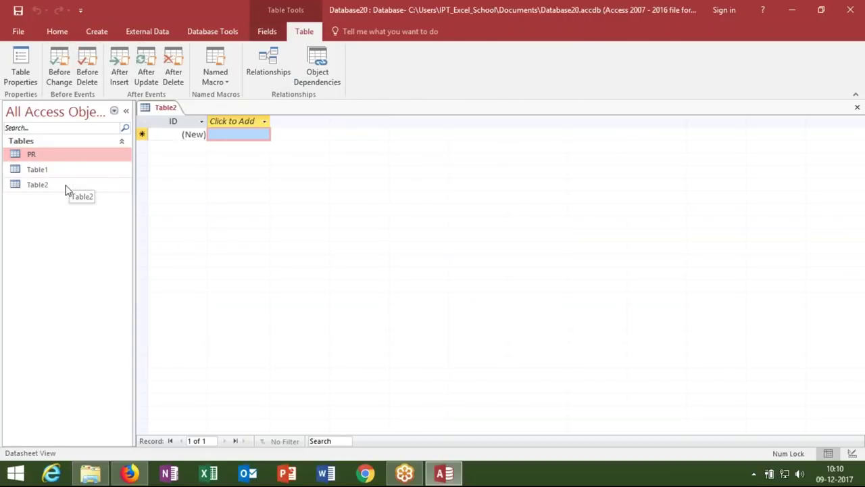
right_click(65, 190)
click(92, 209)
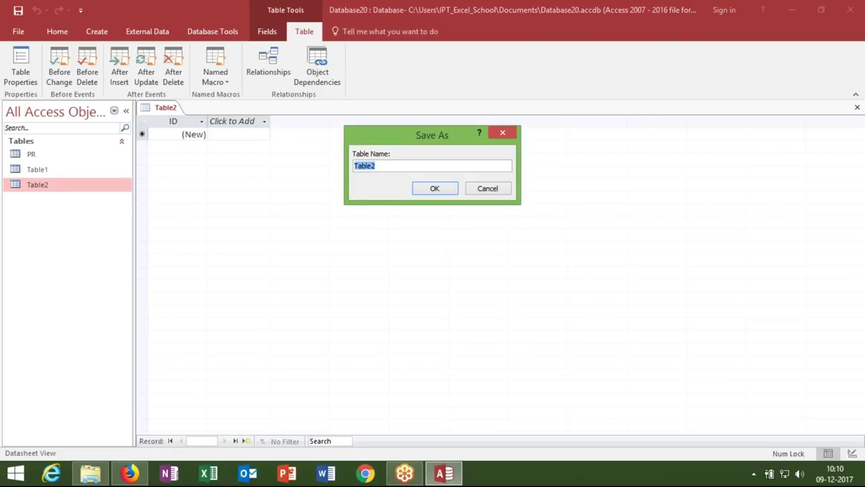
text(CUST)
click(434, 188)
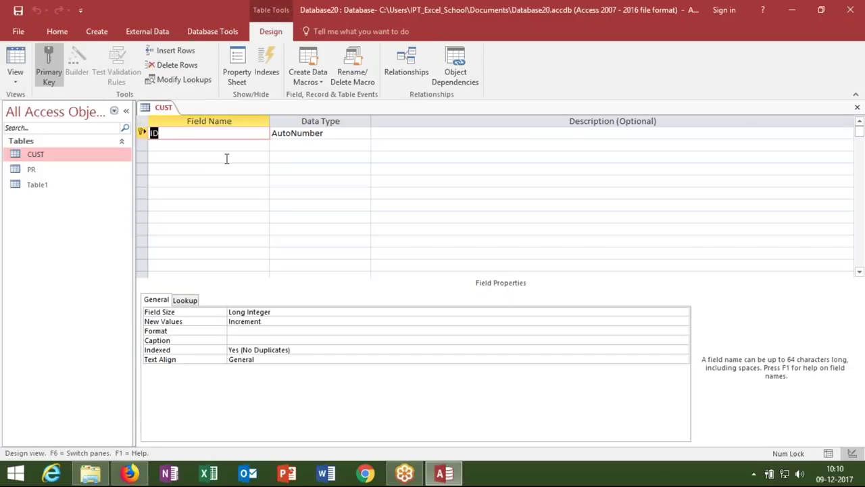
Add C_Name and City as Short Text fields and Limit as a Number field.
key(Tab)
key(Tab)
key(Tab)
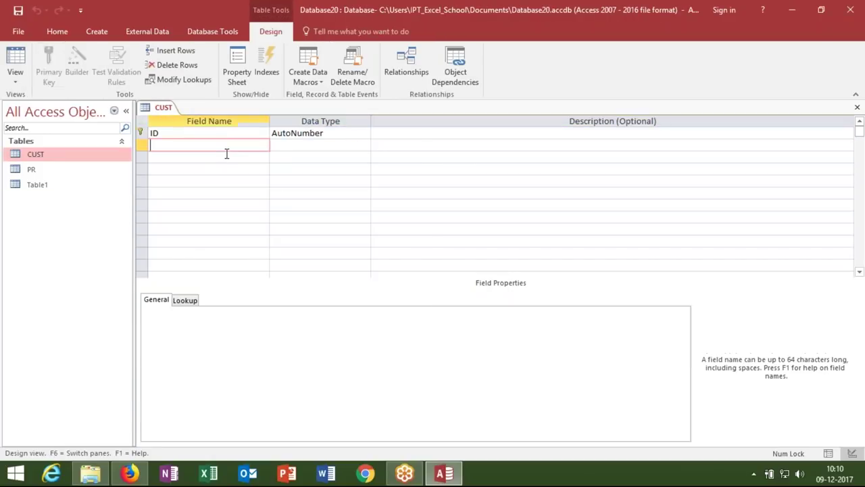
text(C_Name)
key(Tab)
text(n)
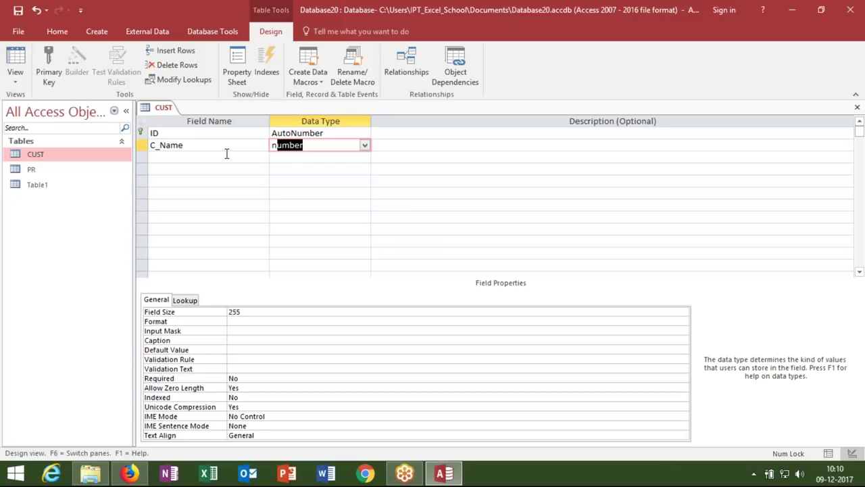
key(BackSpace)
key(BackSpace)
text(s)
key(Tab)
key(Tab)
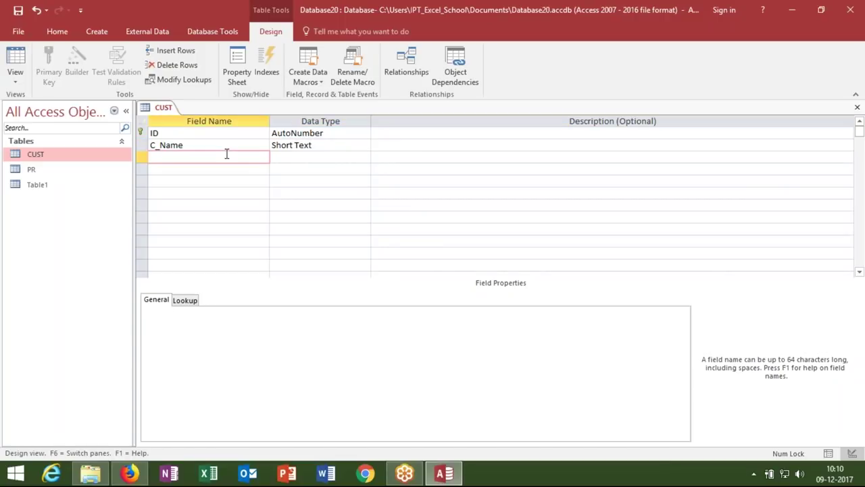
text(City)
key(Tab)
key(Tab)
key(Tab)
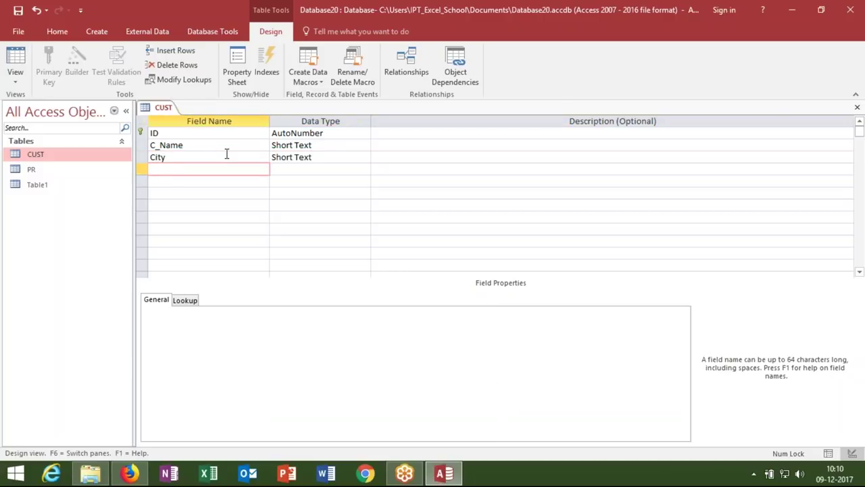
text(Limit)
key(Tab)
text(n)
key(Tab)
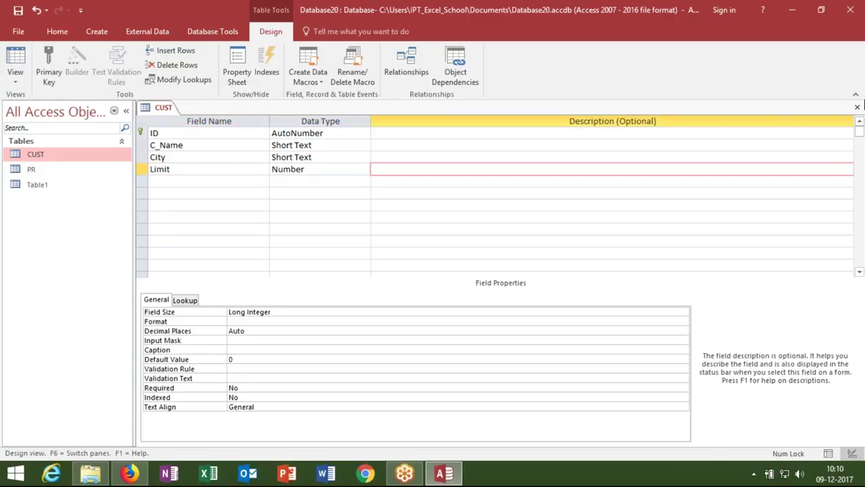
Close the CUST design, answering Yes to save changes.
click(857, 107)
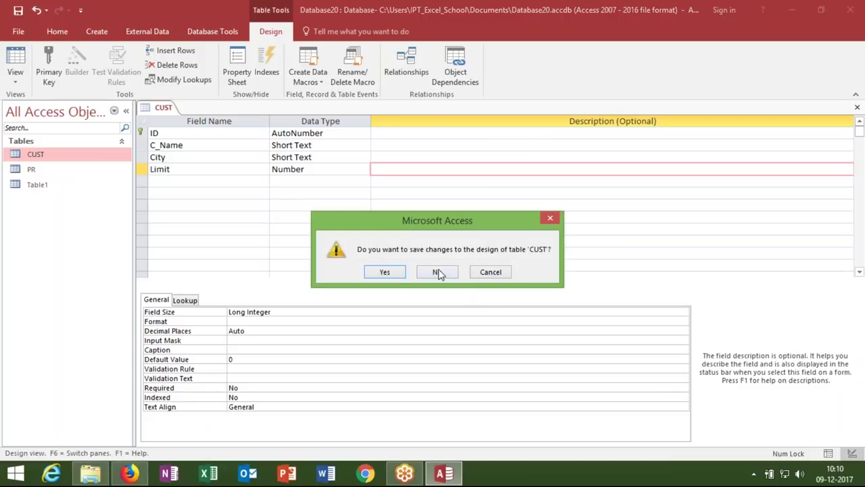
click(394, 273)
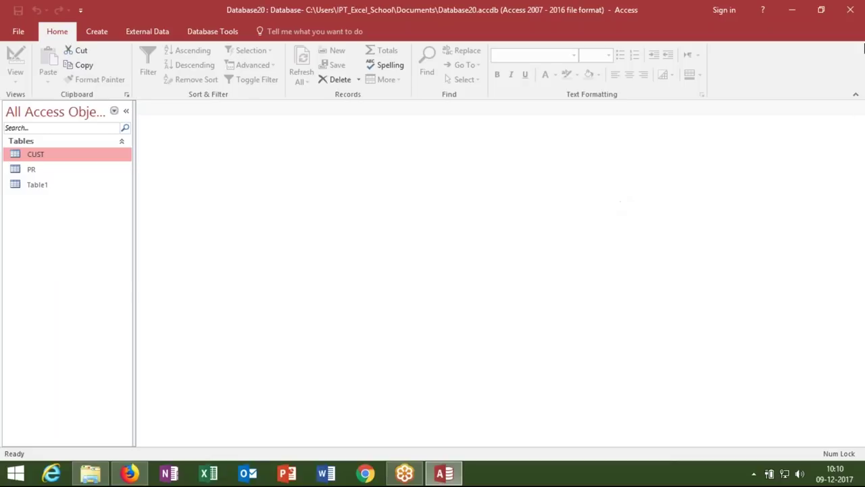
click(853, 18)
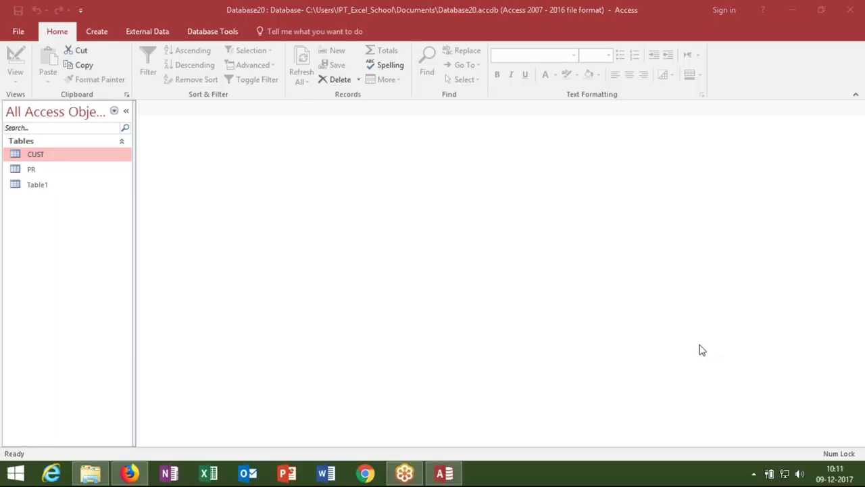
Open CUST and enter the first customer's name, city Delhi and limit 52000.
double_click(58, 160)
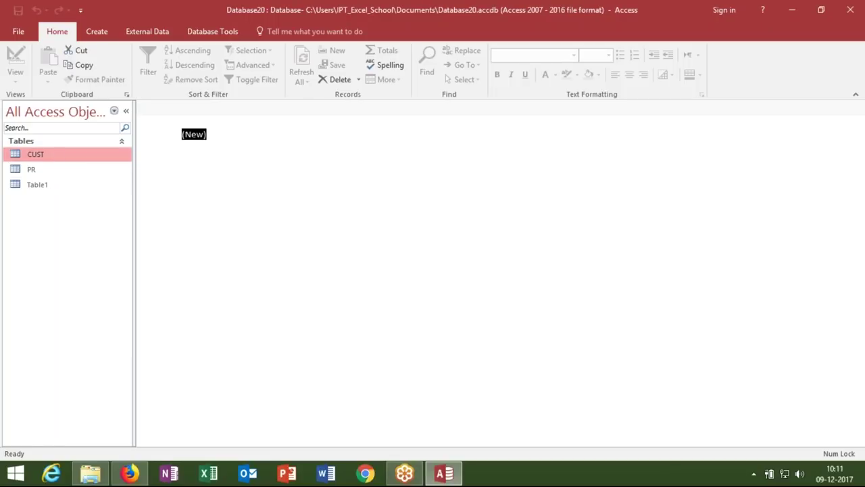
click(236, 134)
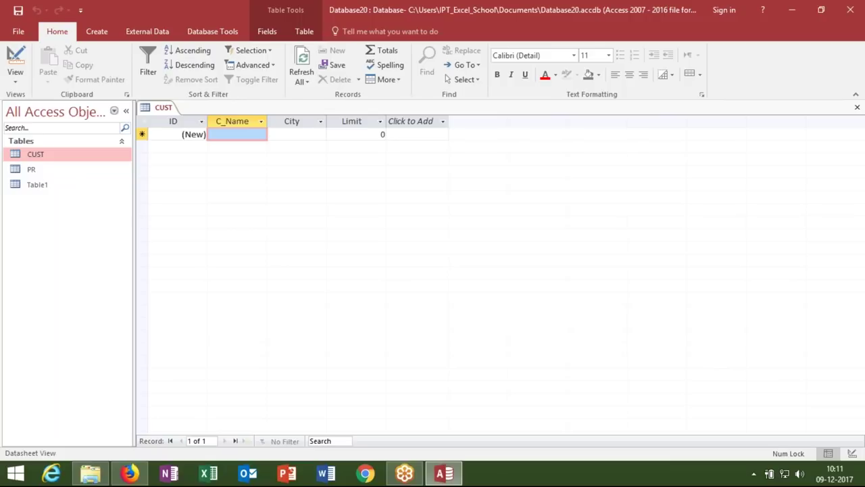
text(Puja)
key(Tab)
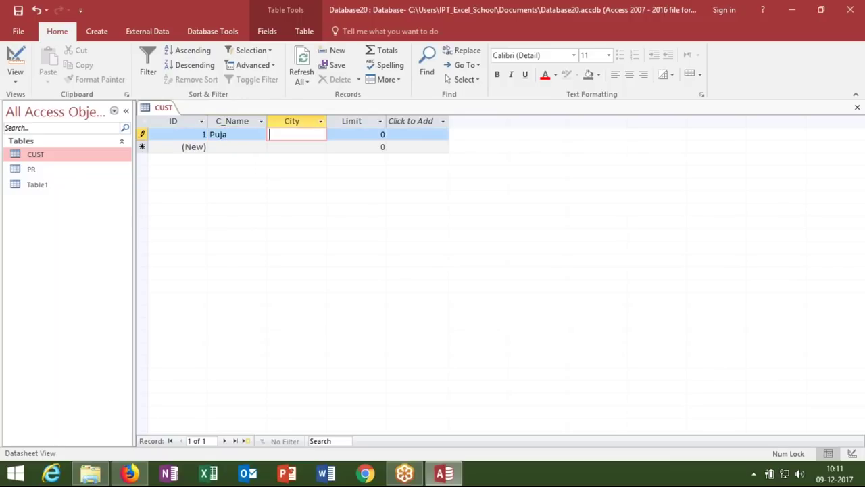
text(Delhi)
key(Tab)
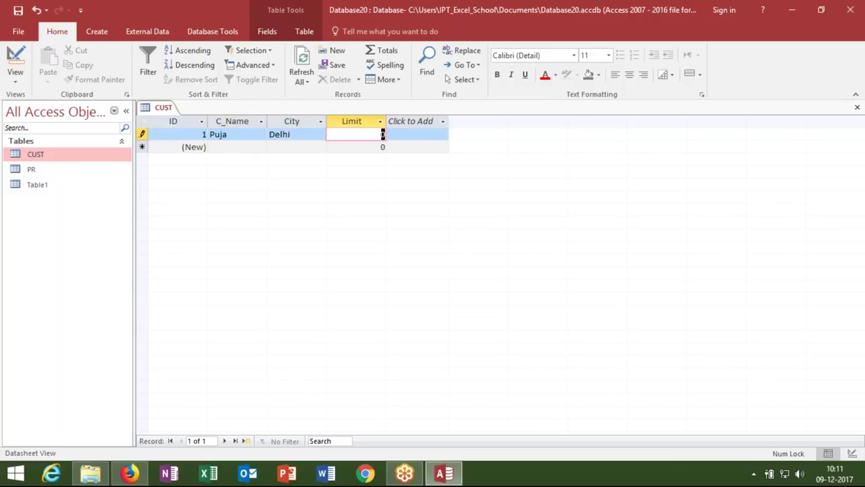
text(52000)
key(Tab)
Add a second customer's name with city Pune and limit 85458.
click(236, 147)
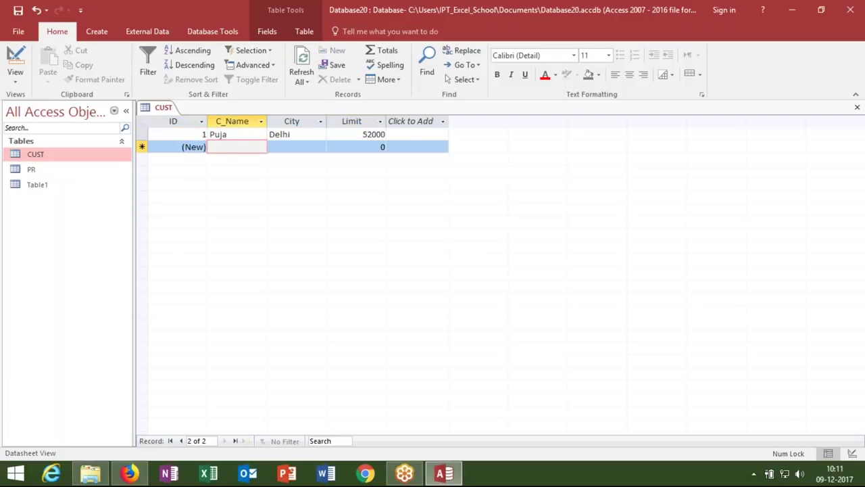
text(Neeraj)
key(Tab)
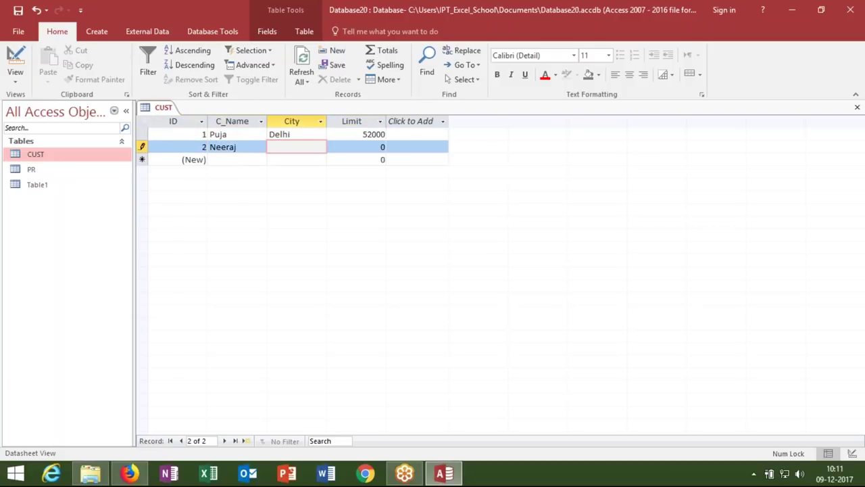
text(Pune)
key(Tab)
text(85458)
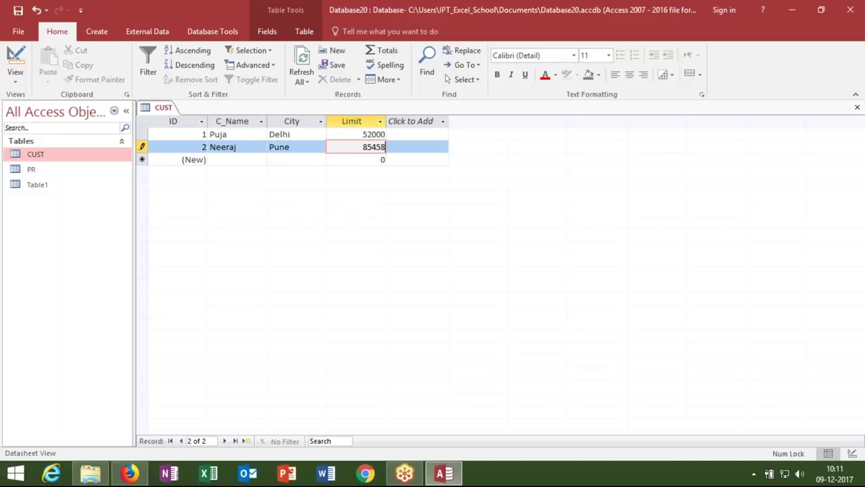
key(Tab)
Add a third customer in Noida with limit 98548, then enter a fourth customer's name.
key(Tab)
text(Mohan)
key(Tab)
text(Om)
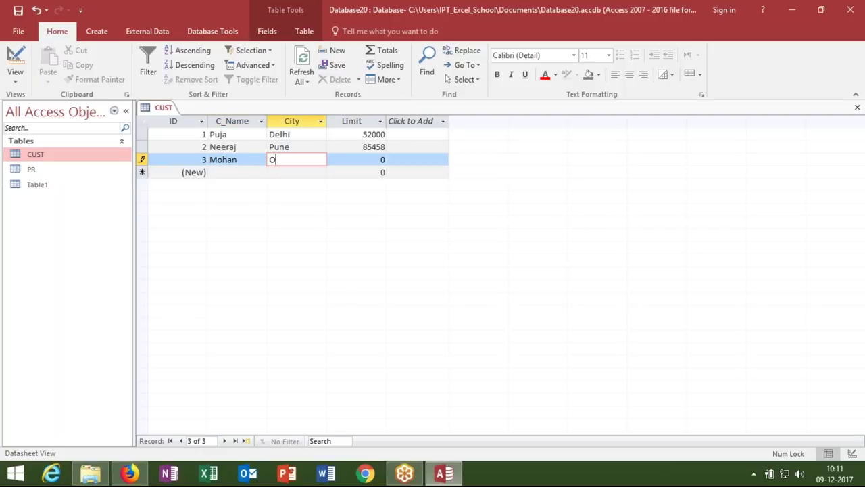
key(Tab)
key(shift+Tab)
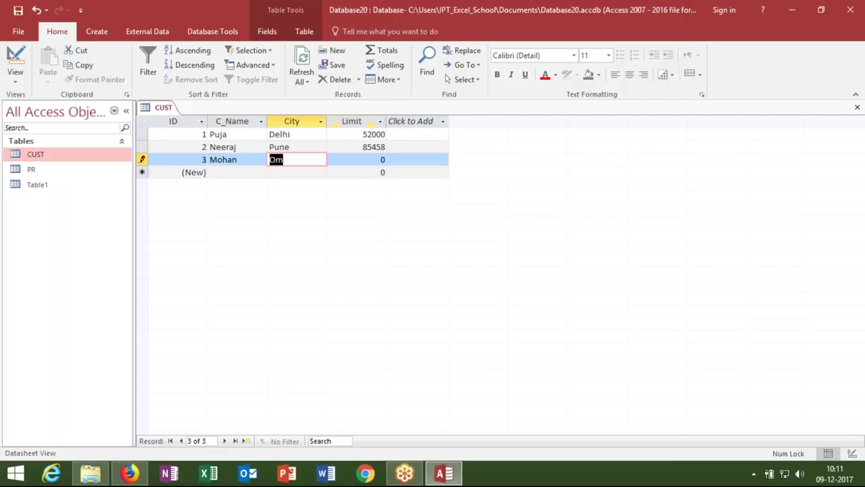
text(Noida)
key(Tab)
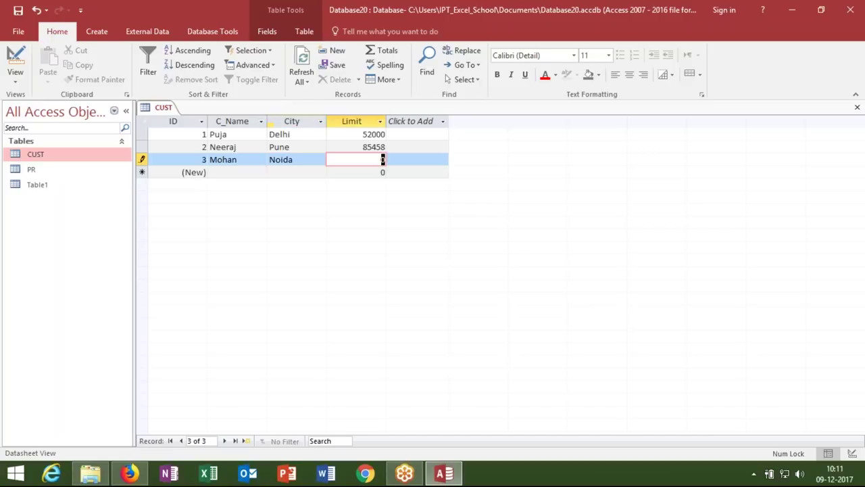
text(98548)
key(Tab)
click(237, 172)
text(Kavit)
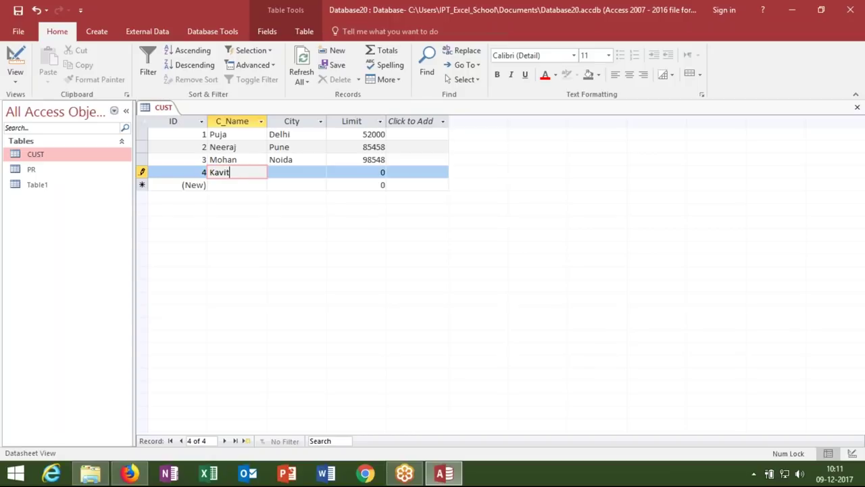
text(a)
key(Tab)
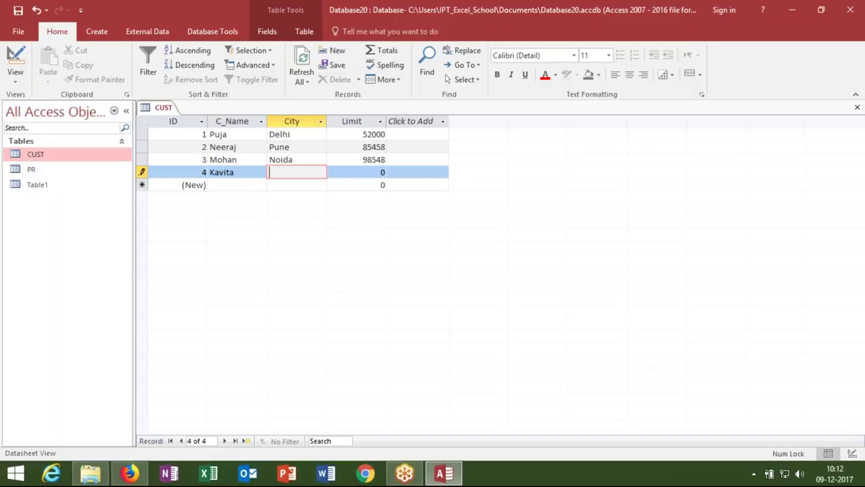
Complete the fourth customer with city GGN and limit 84524.
text(G)
text(GN)
key(shift+Tab)
key(Tab)
key(Tab)
text(84524)
key(Tab)
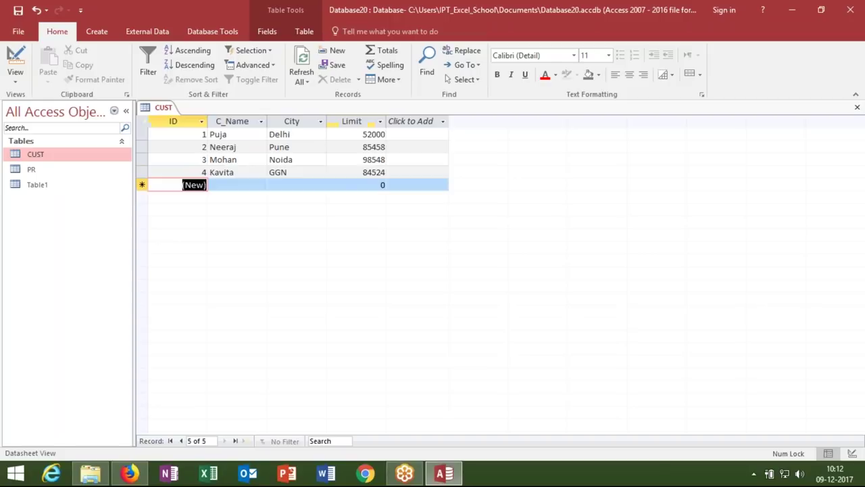
key(Tab)
Add a fifth customer in Nagpur with limit 78458 and close the CUST table.
text(M)
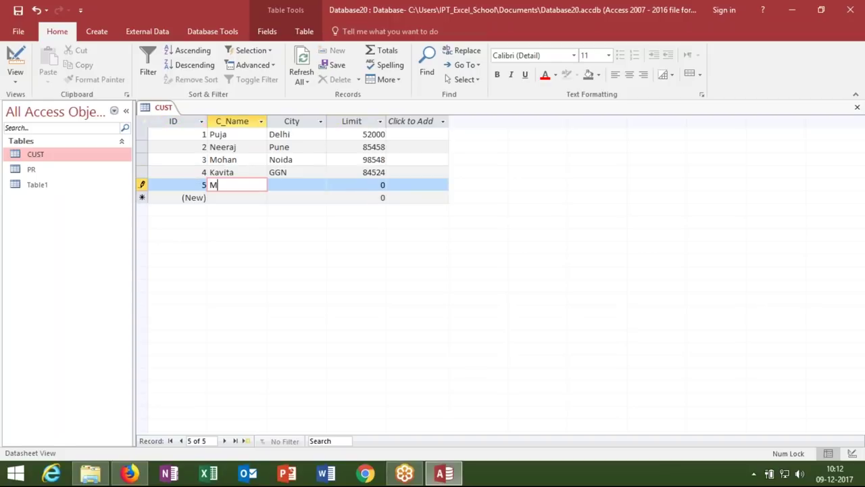
key(BackSpace)
text(Mohan)
key(Tab)
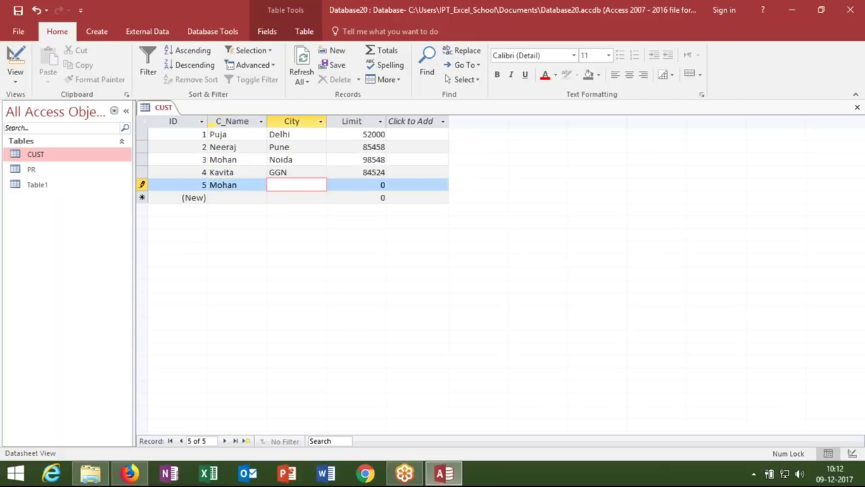
text(OM)
key(Tab)
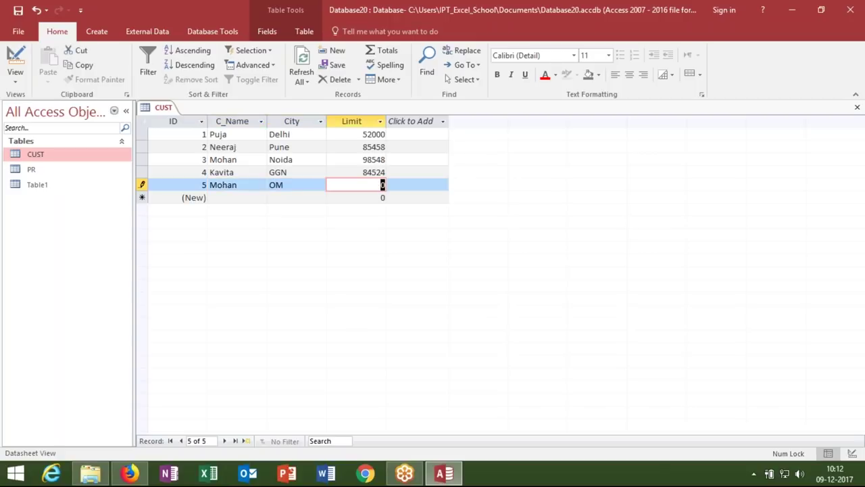
key(shift+Tab)
text(Nagpur)
key(Tab)
text(78458)
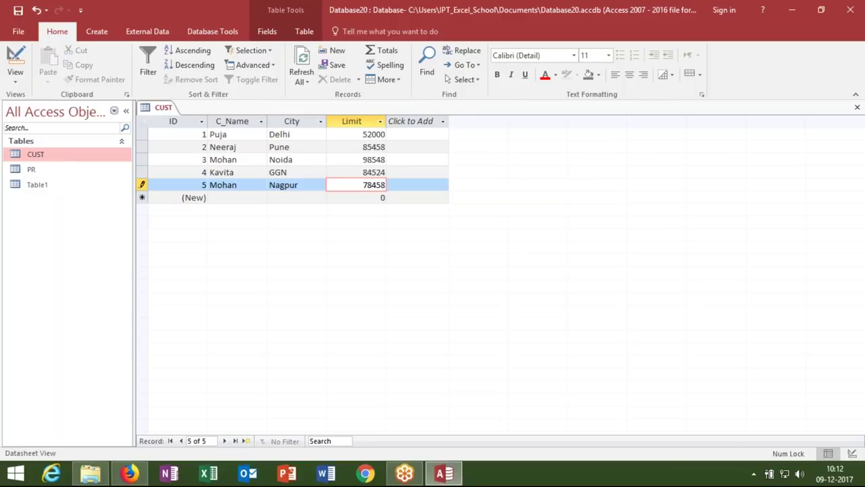
key(shift+Tab)
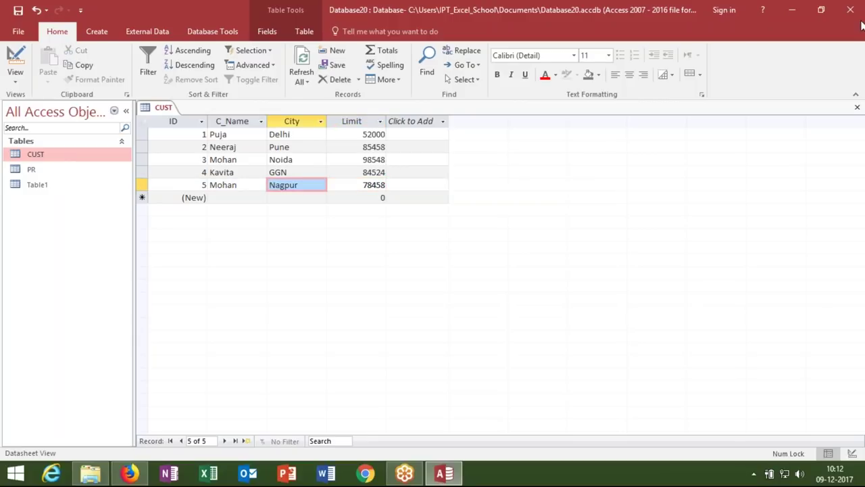
click(857, 107)
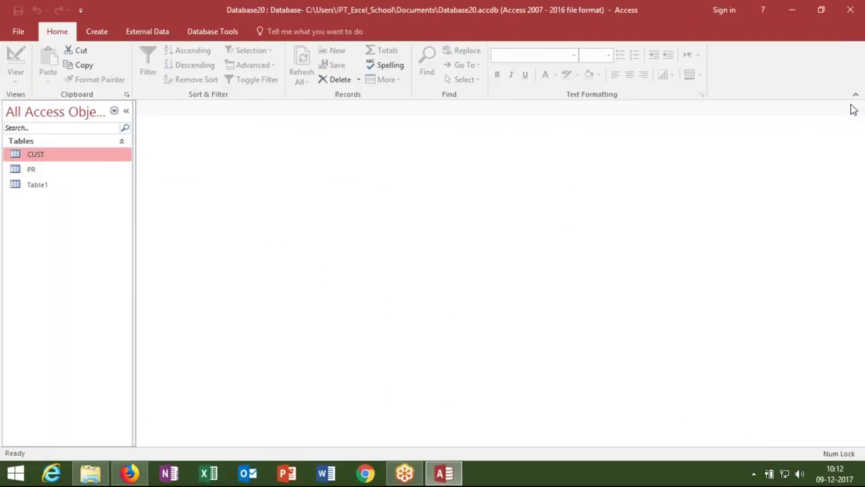
Open the PR table and add product DVD with size 452, store GGN, stock 86458.
double_click(93, 169)
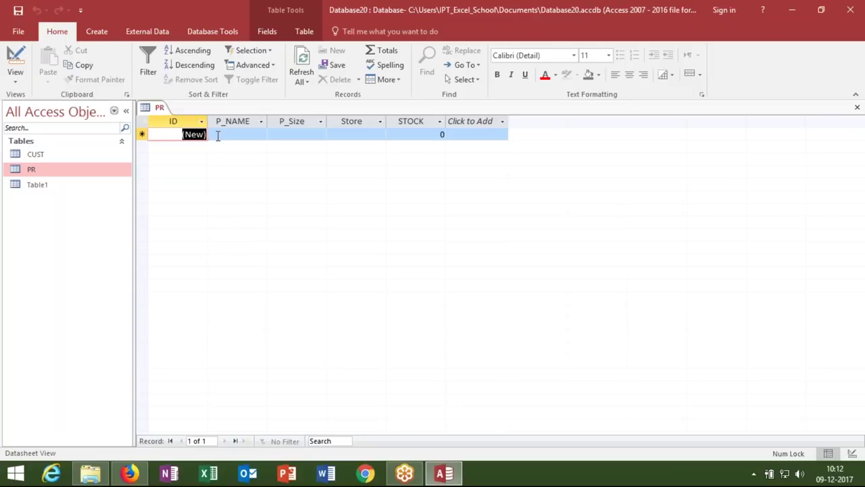
click(218, 136)
text(DVD)
key(Tab)
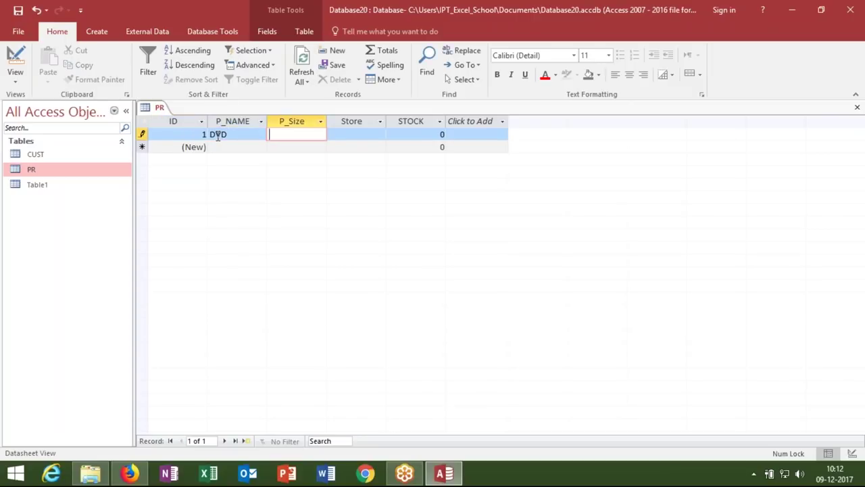
text(45)
text(2)
key(Tab)
text(7)
key(BackSpace)
text(GGN)
key(Tab)
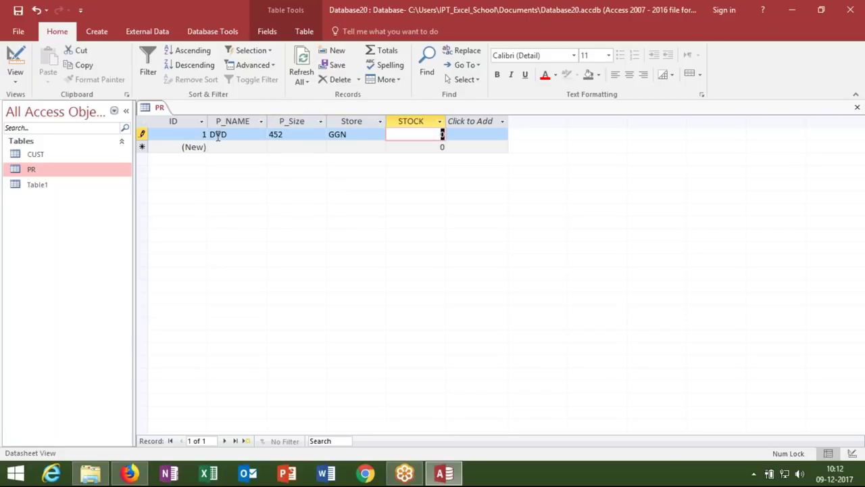
text(86458)
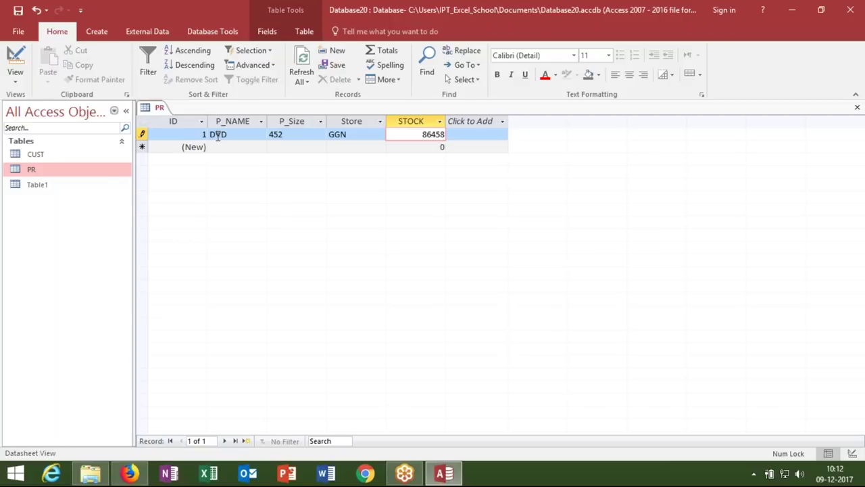
key(Tab)
key(Tab)
Add product BRAY with size 25, store Delhi and stock 75845.
text(R)
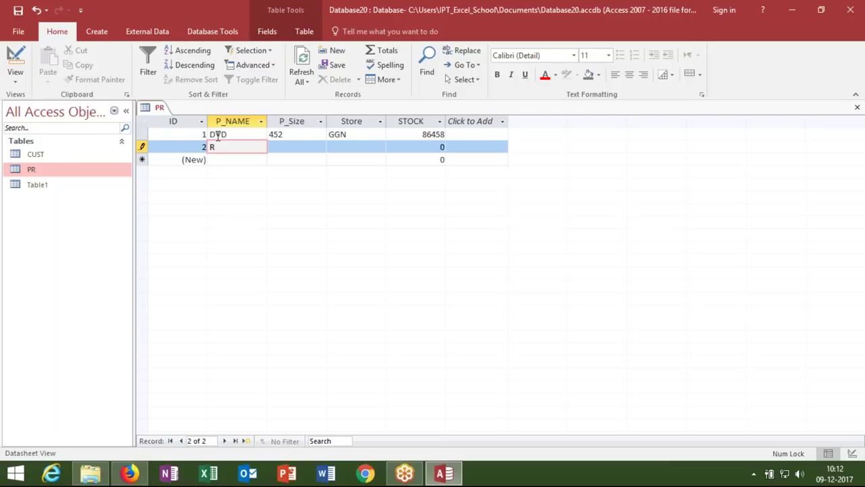
key(BackSpace)
text(BRAY)
key(Tab)
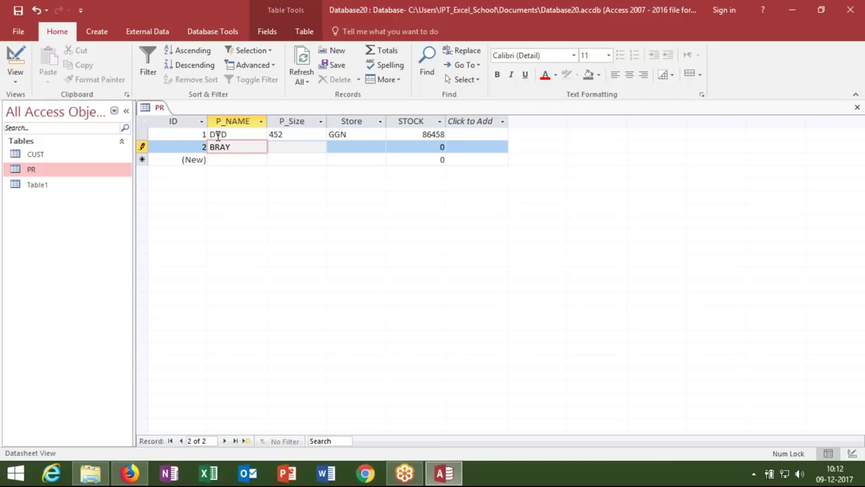
text(452)
key(BackSpace)
key(BackSpace)
key(BackSpace)
text(25)
key(Tab)
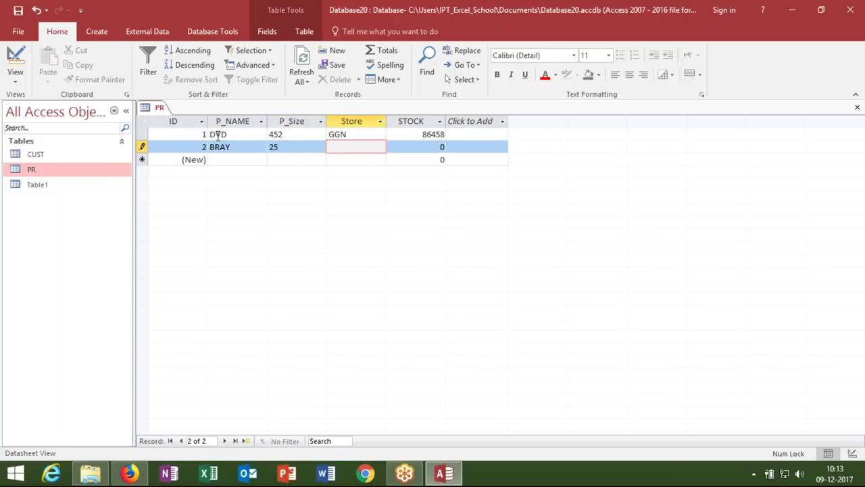
text(Delhi)
key(Tab)
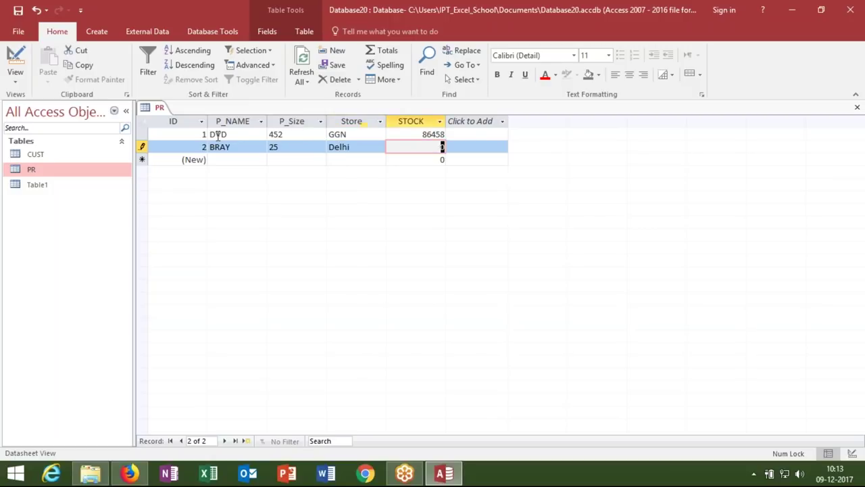
text(75845)
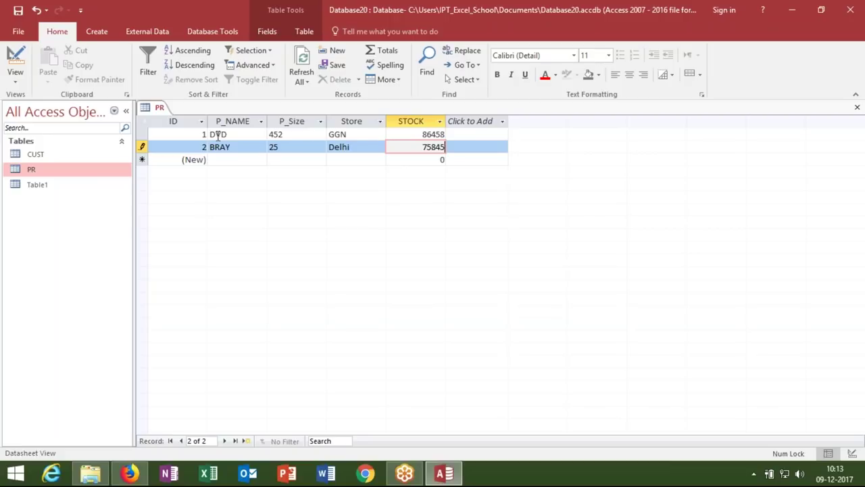
key(Tab)
key(Tab)
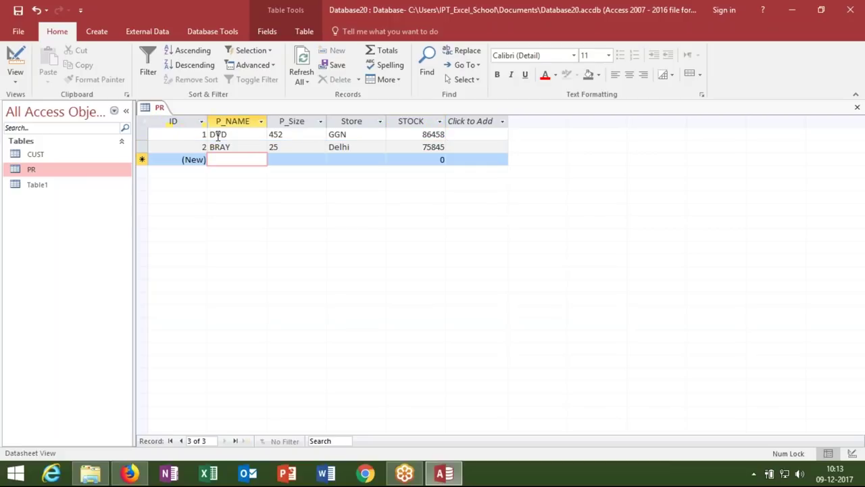
Add product TFT with size 82, store Pune and stock 7542.
text(UDa)
key(BackSpace)
key(BackSpace)
key(BackSpace)
text(TFT)
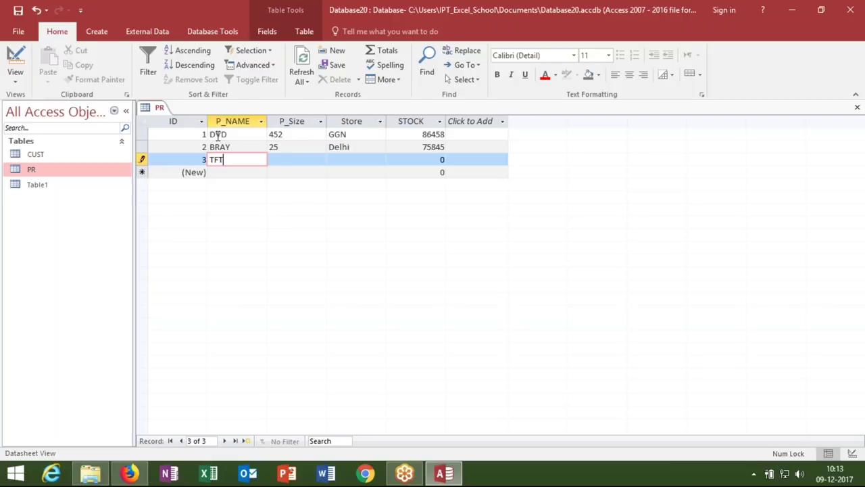
key(Tab)
text(82)
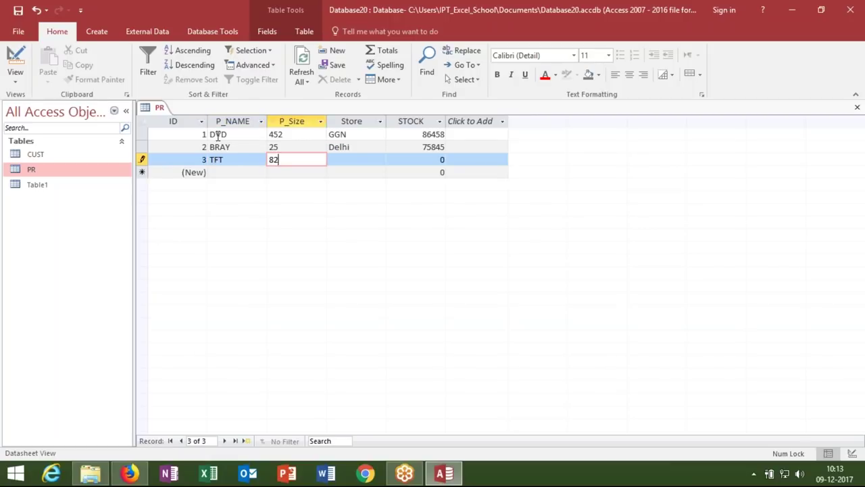
key(Tab)
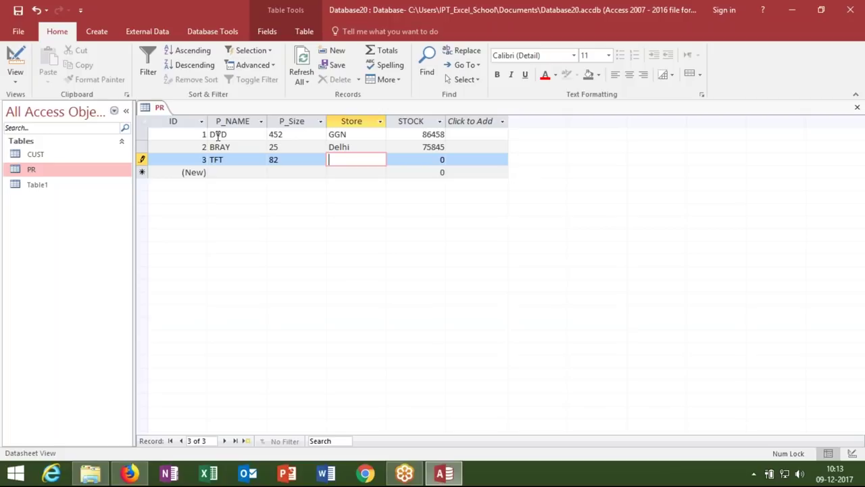
text(Puna)
key(Tab)
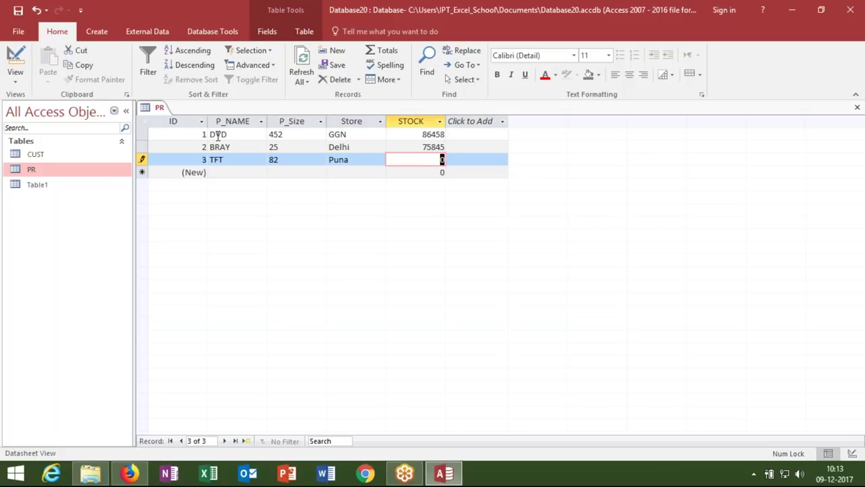
key(shift+Tab)
text(Pune)
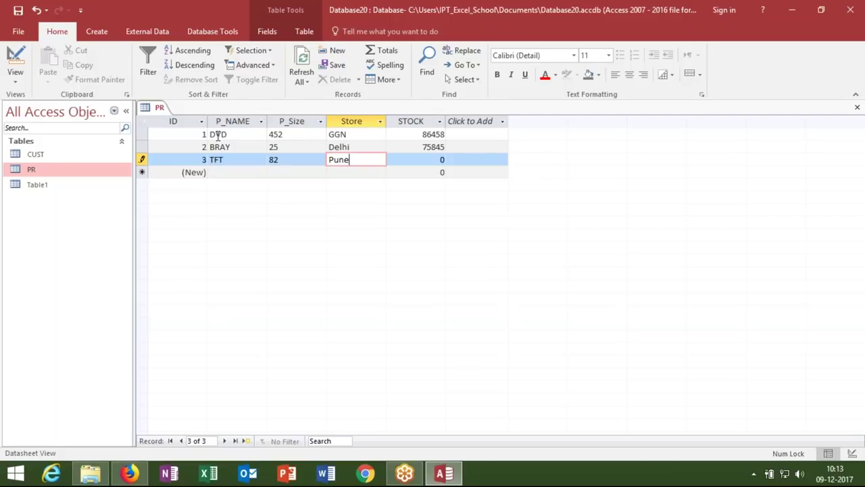
key(Tab)
text(7542)
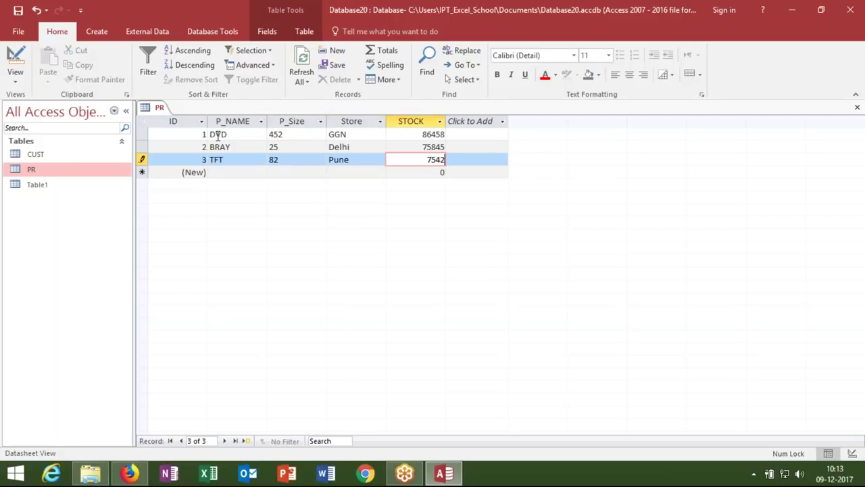
key(Tab)
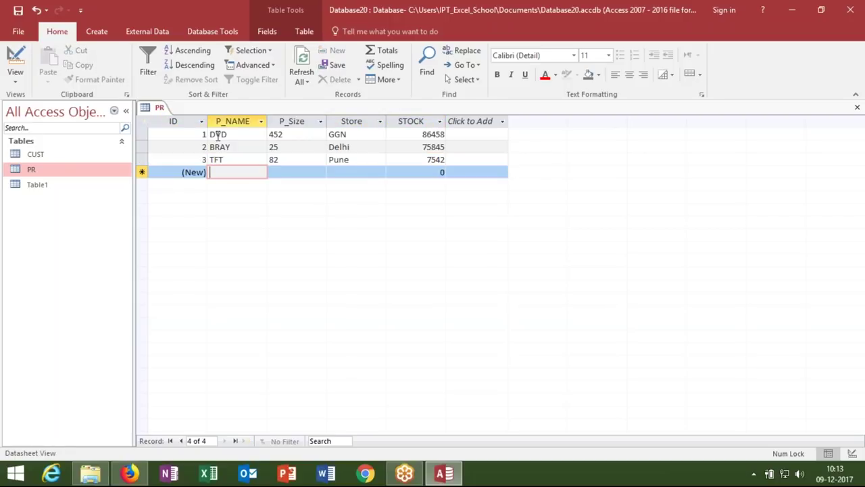
Add product RAM with size 754, store GGN, stock 7542, and close the PR table.
text(T)
key(BackSpace)
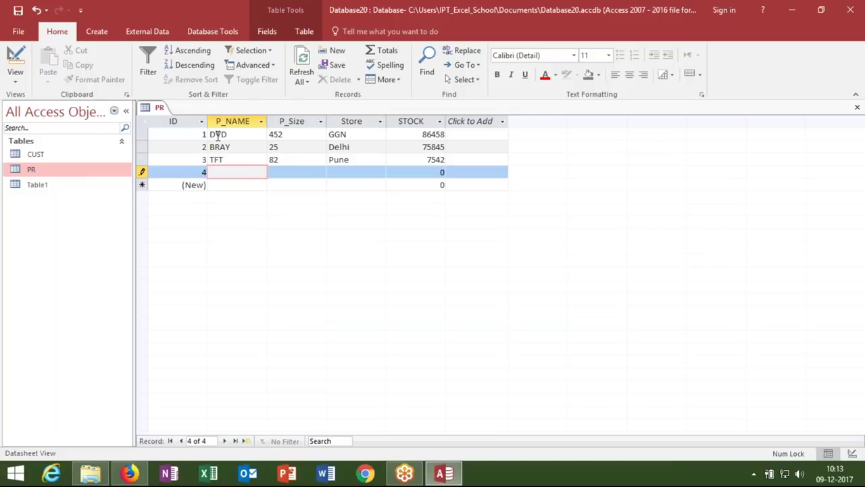
text(Ravi)
key(Tab)
text(754)
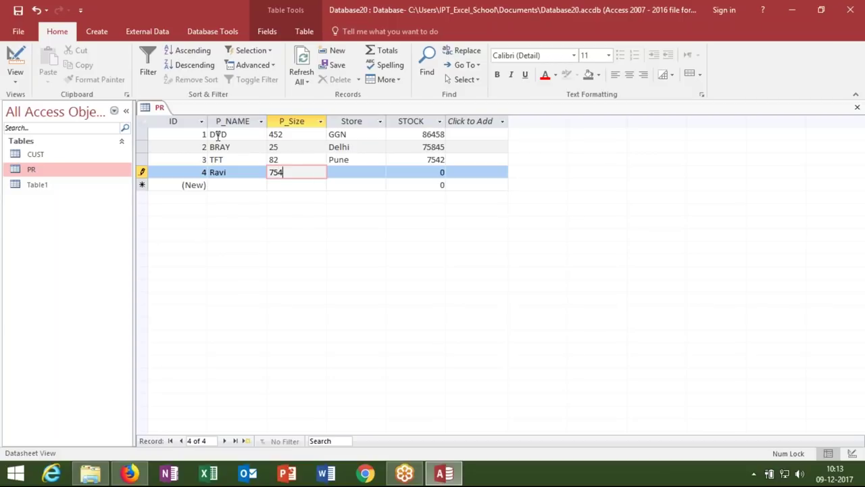
key(Tab)
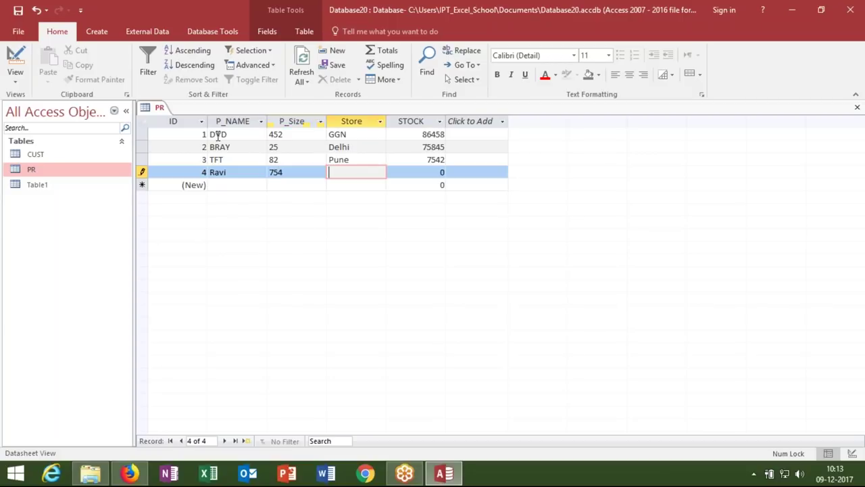
text(GGN)
key(Tab)
text(7542)
key(Tab)
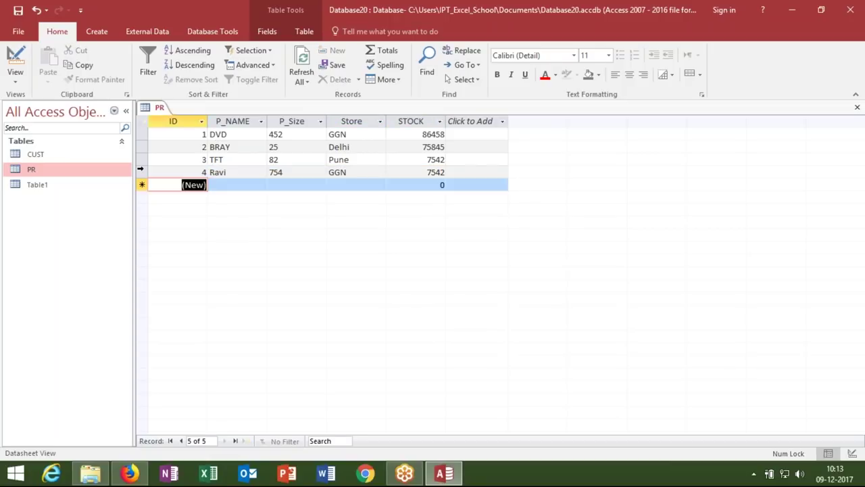
double_click(231, 174)
text(RAM)
key(Tab)
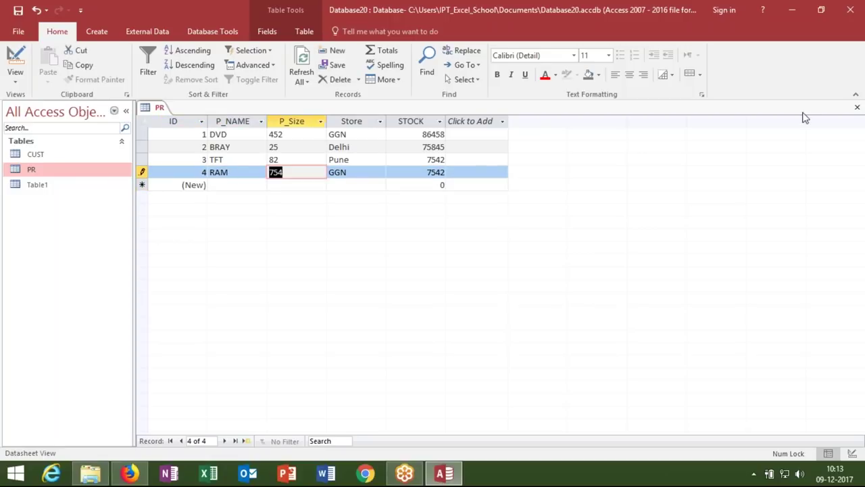
click(856, 108)
Open the Table1 datasheet, look over its P_Date through MRP columns, then close it.
click(52, 186)
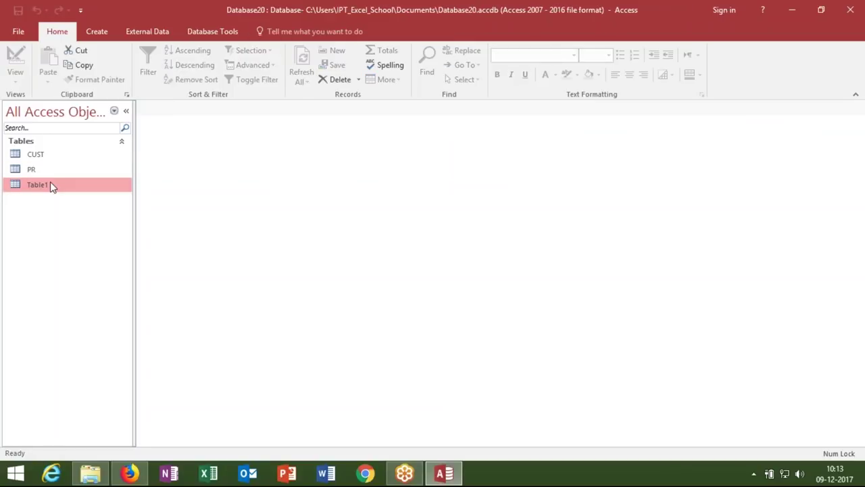
double_click(52, 186)
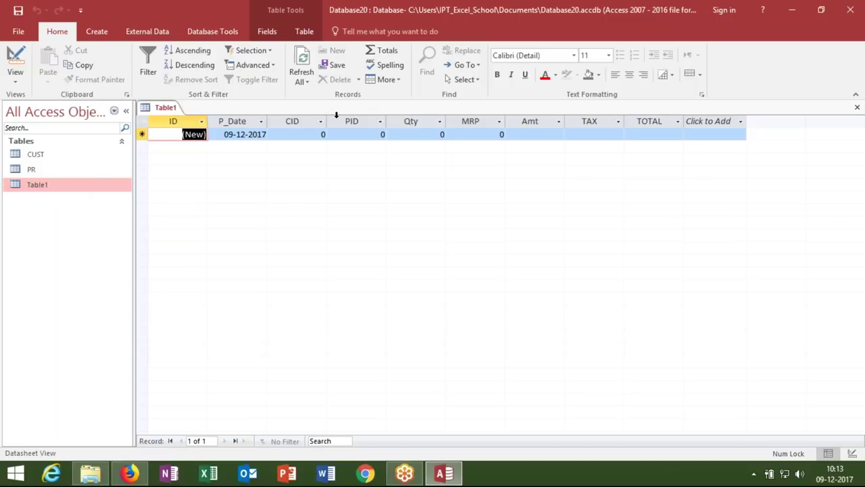
drag(487, 120, 227, 121)
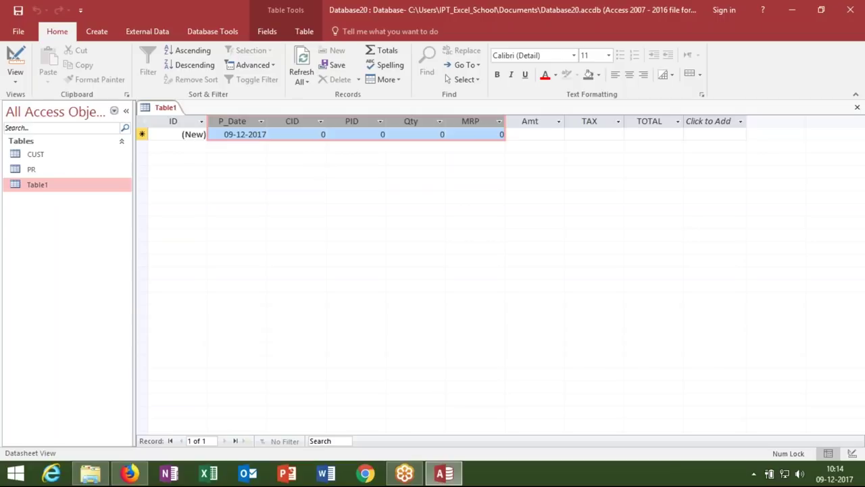
click(308, 135)
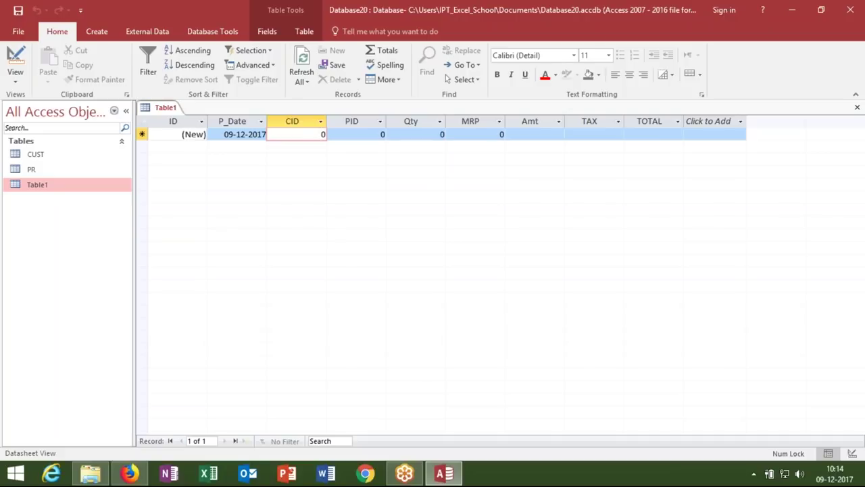
click(857, 107)
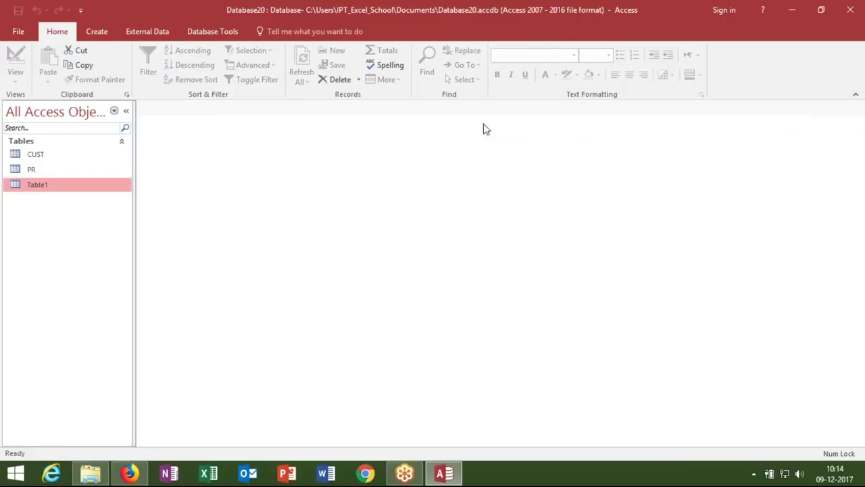
Generate a quick Create > Form from Table1, narrow its fields, and close it without saving.
click(107, 35)
click(219, 71)
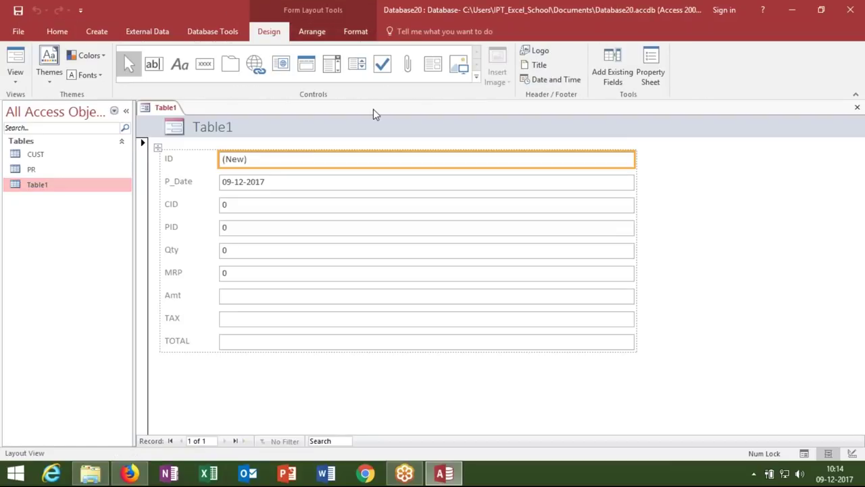
click(637, 219)
click(634, 210)
drag(634, 208, 430, 209)
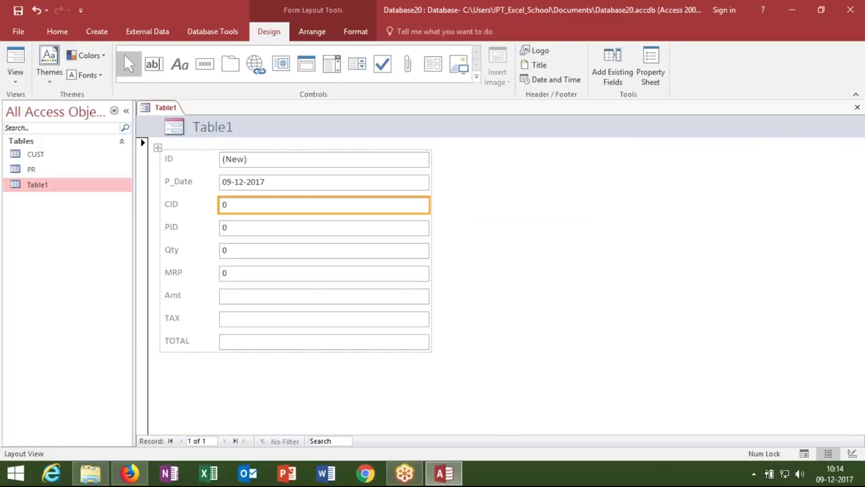
click(857, 107)
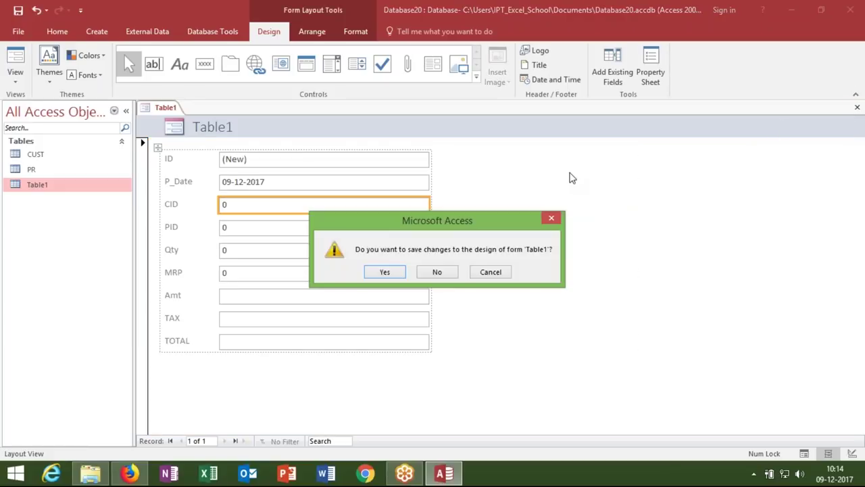
click(441, 271)
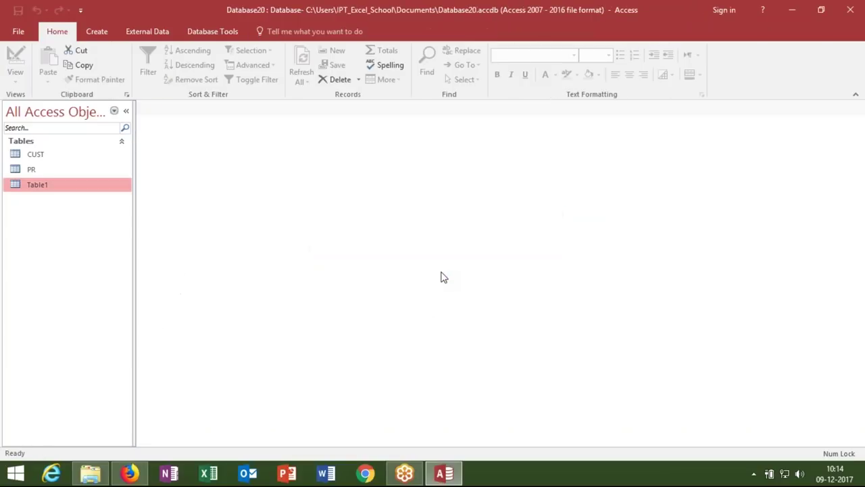
Create a blank form and drag Table1's ID field onto it from the Field List.
click(106, 35)
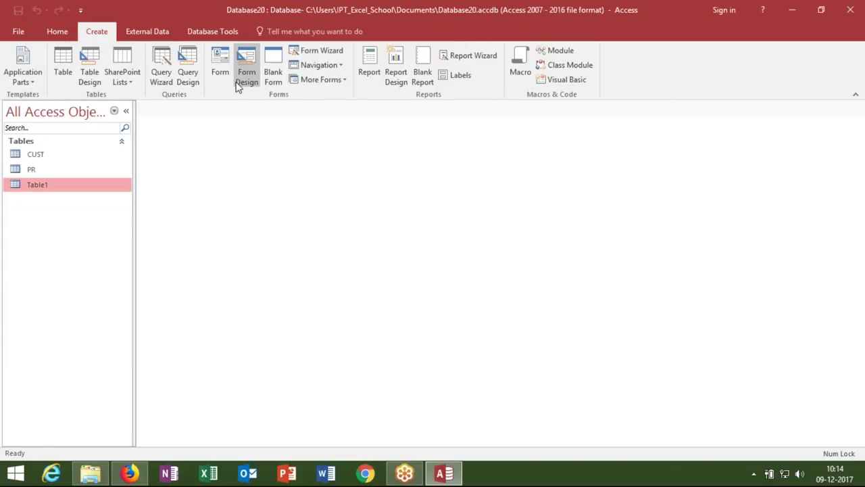
click(273, 77)
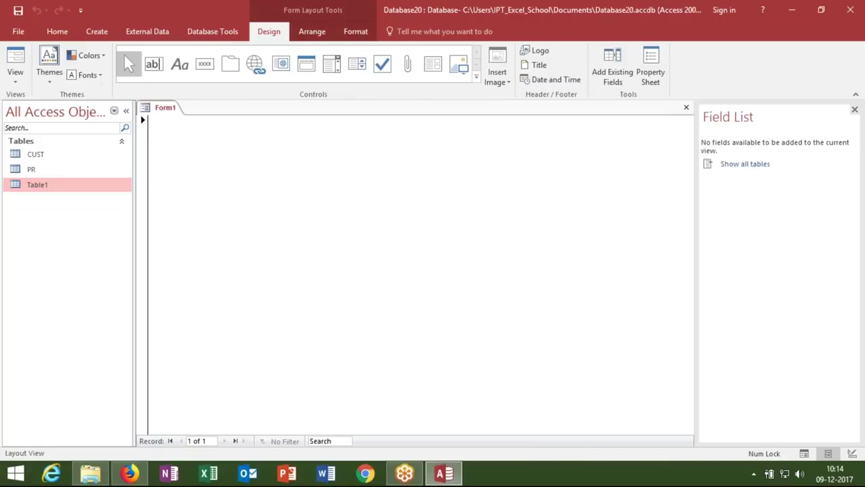
click(745, 163)
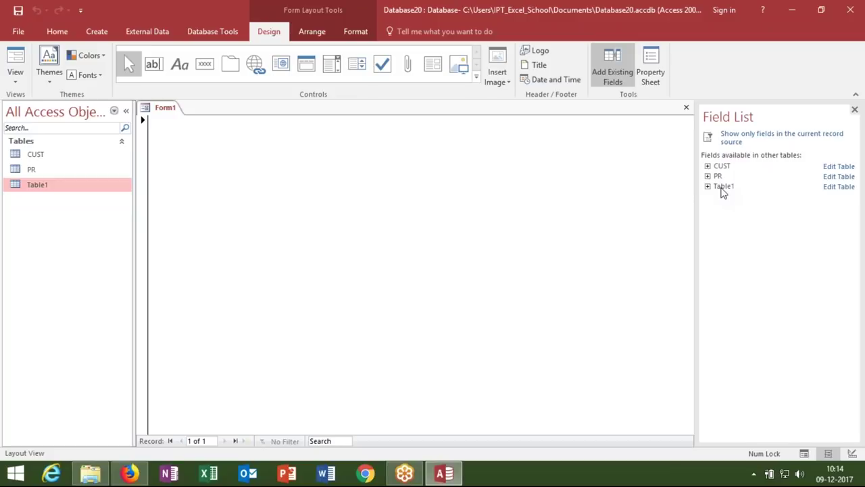
click(722, 188)
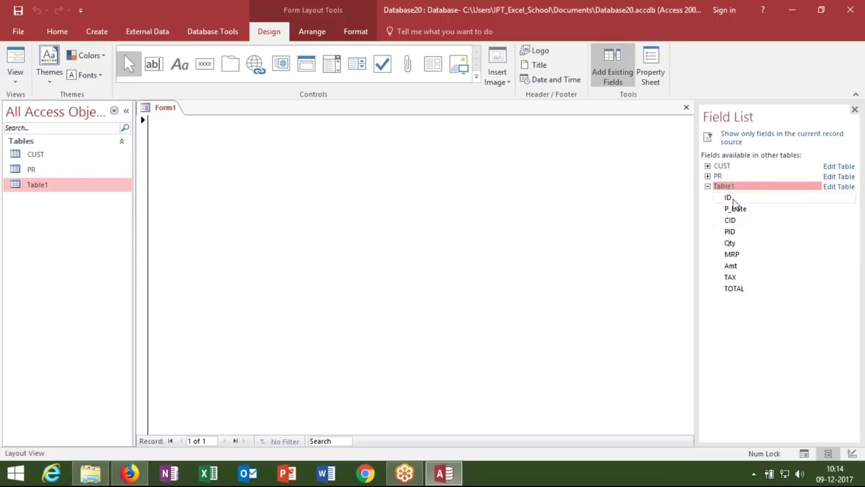
click(733, 199)
drag(728, 197, 353, 162)
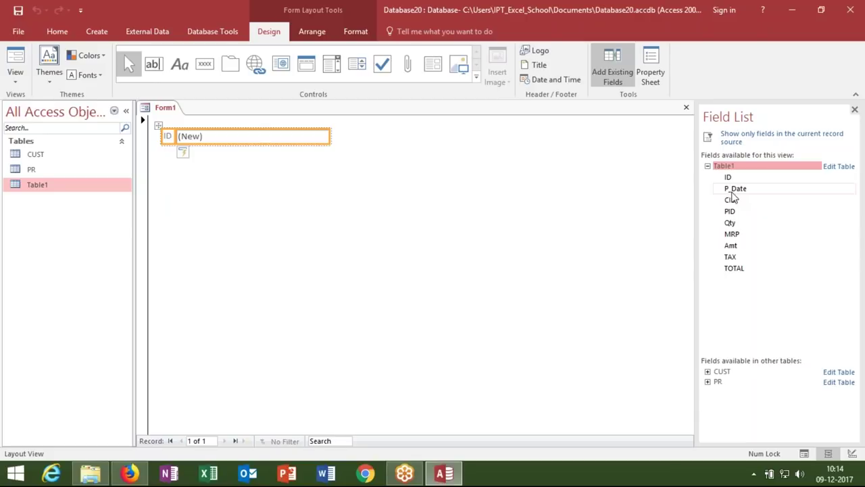
click(507, 148)
click(317, 140)
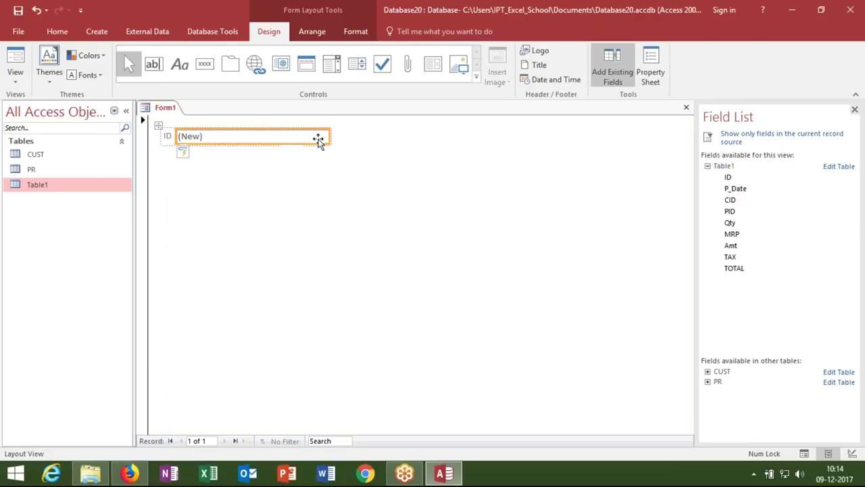
click(473, 147)
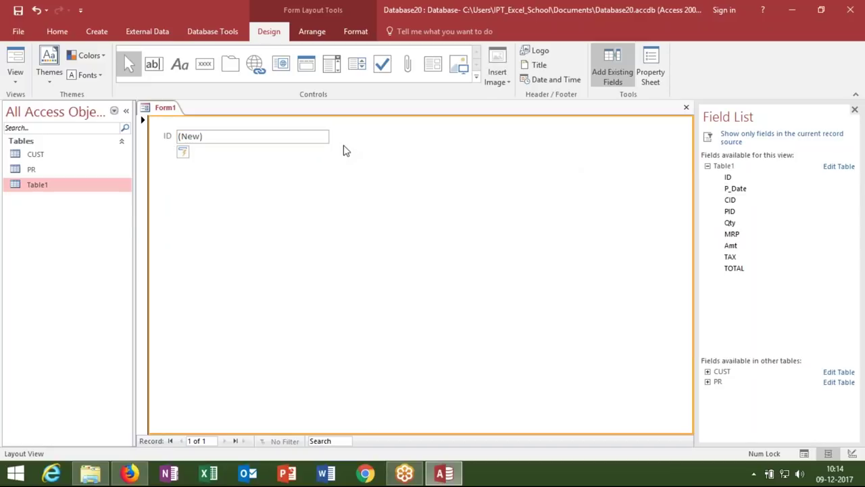
Delete the ID control and add Table1's CID, PID, Qty and MRP fields to the form.
click(310, 139)
key(Delete)
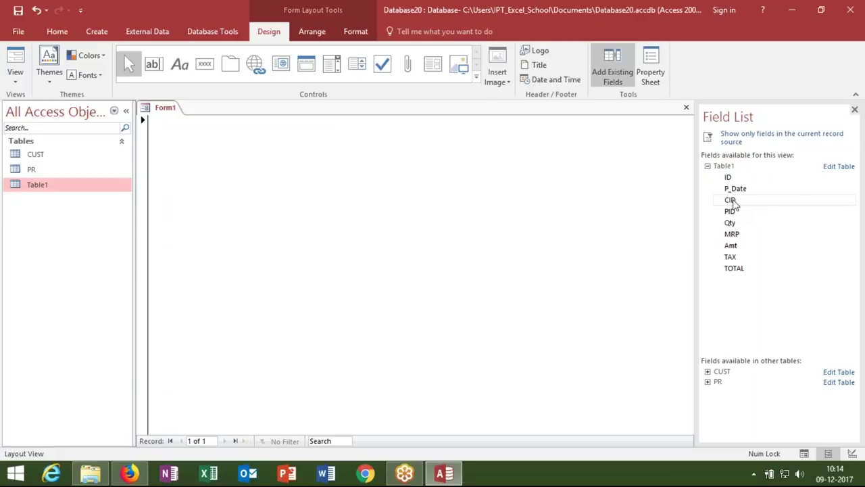
drag(730, 200, 469, 232)
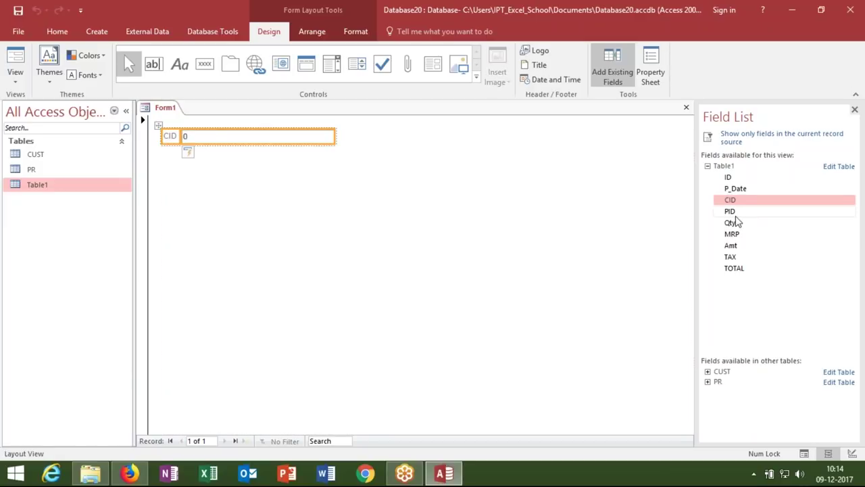
drag(731, 211, 399, 242)
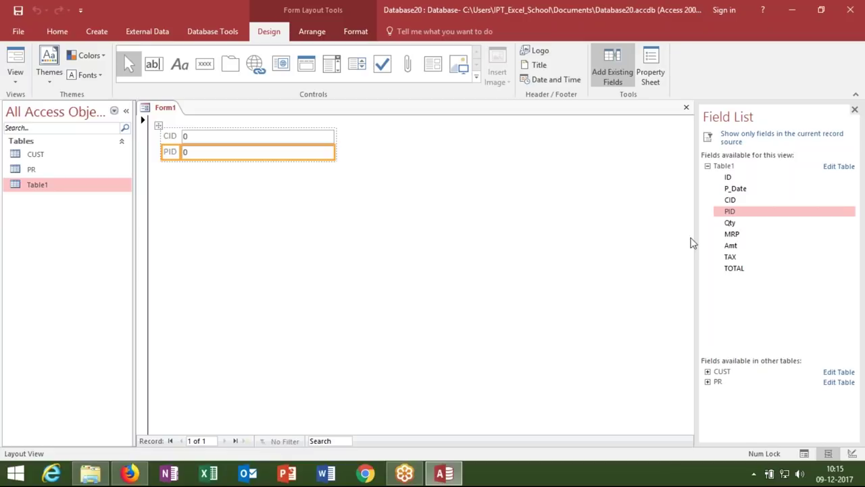
drag(730, 223, 343, 228)
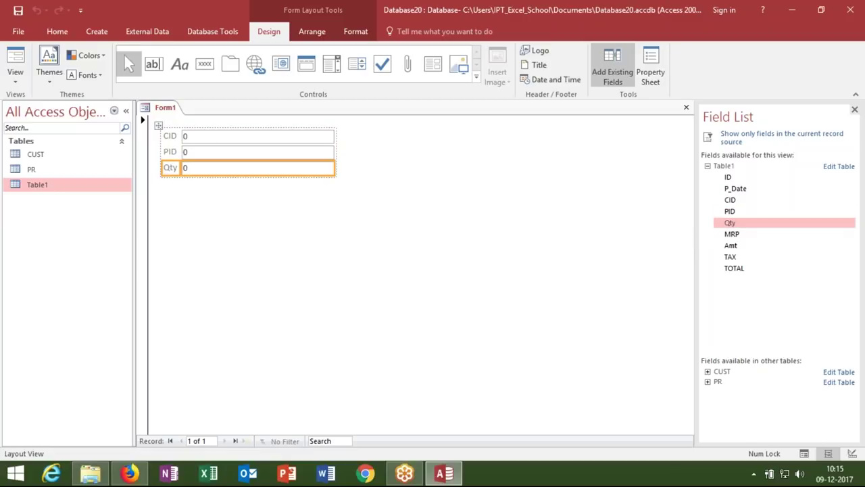
drag(731, 234, 338, 229)
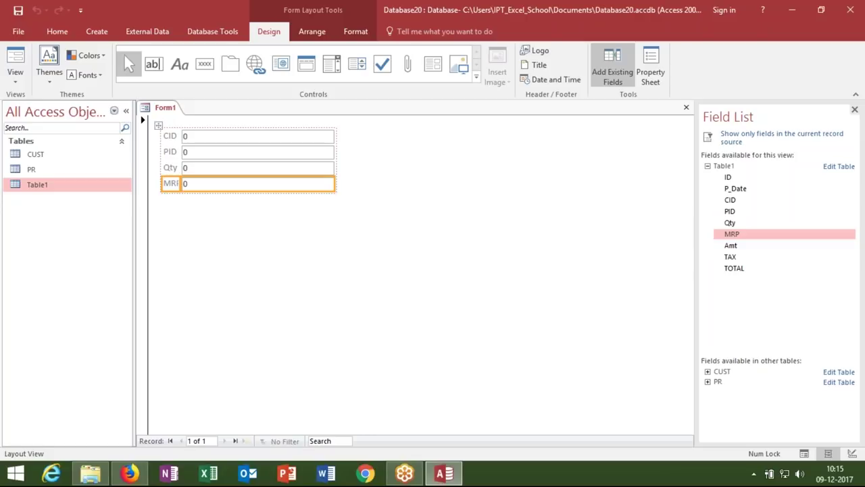
Narrow the four field boxes, then close the form and save it as Form1.
click(361, 169)
click(334, 152)
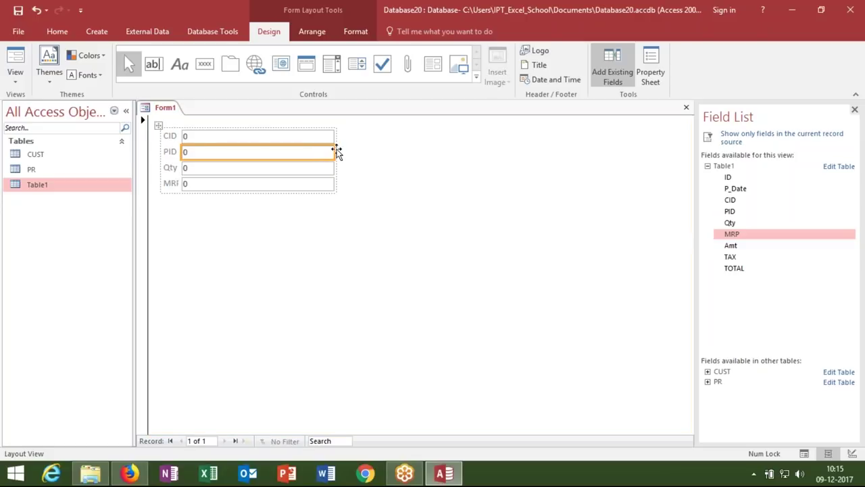
drag(337, 151, 294, 151)
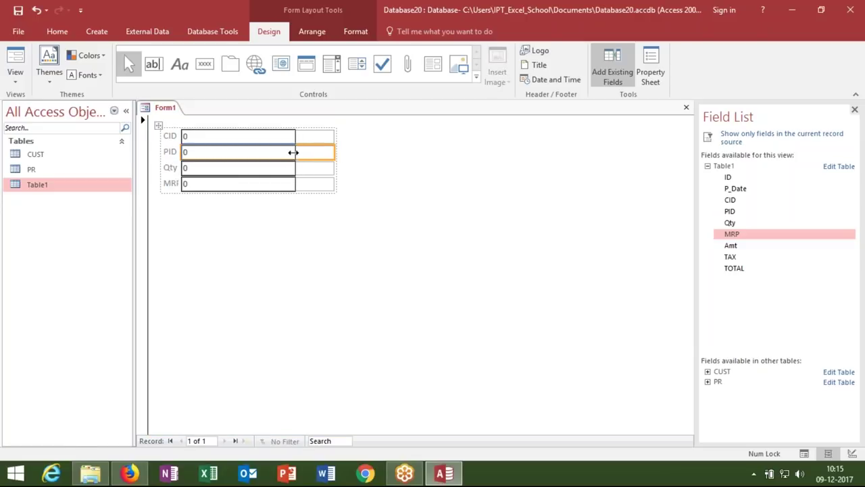
click(358, 183)
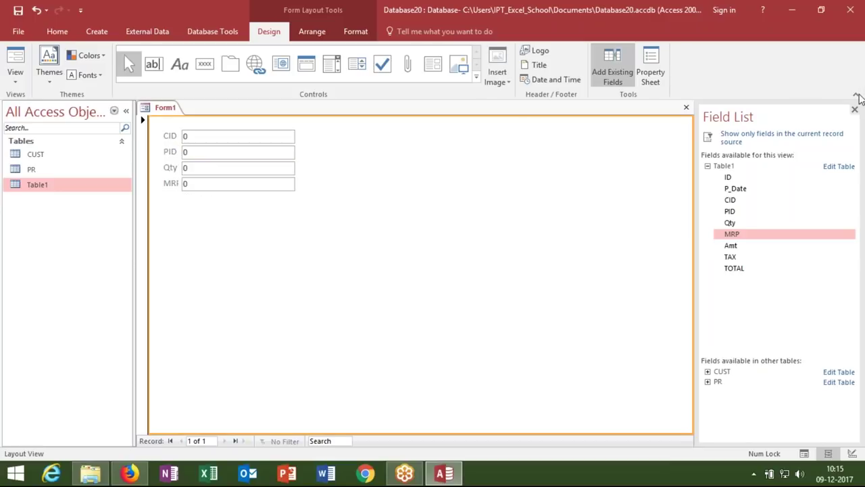
click(854, 109)
click(857, 108)
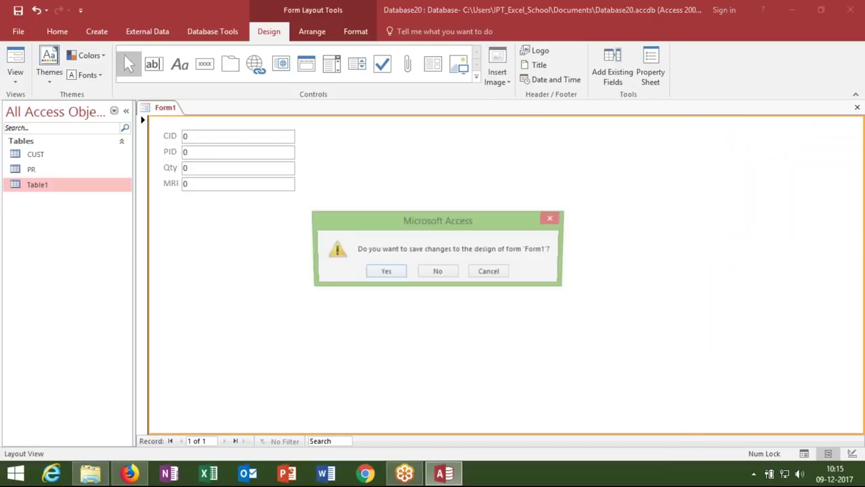
click(394, 275)
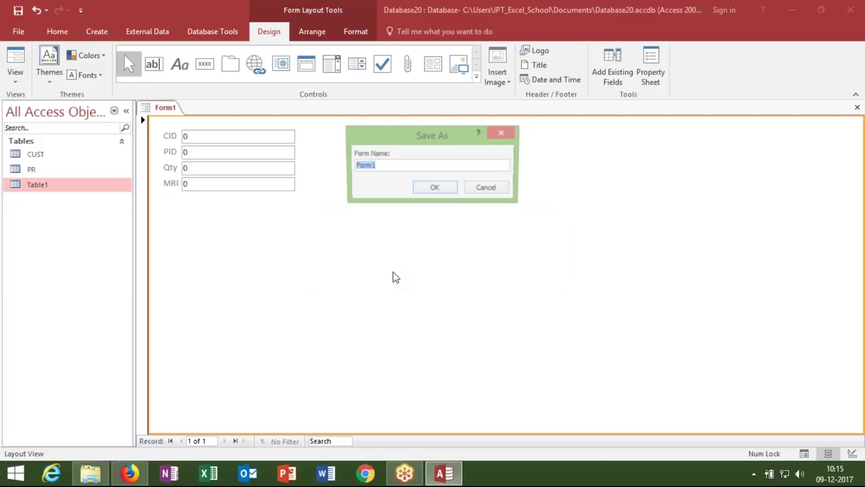
click(435, 189)
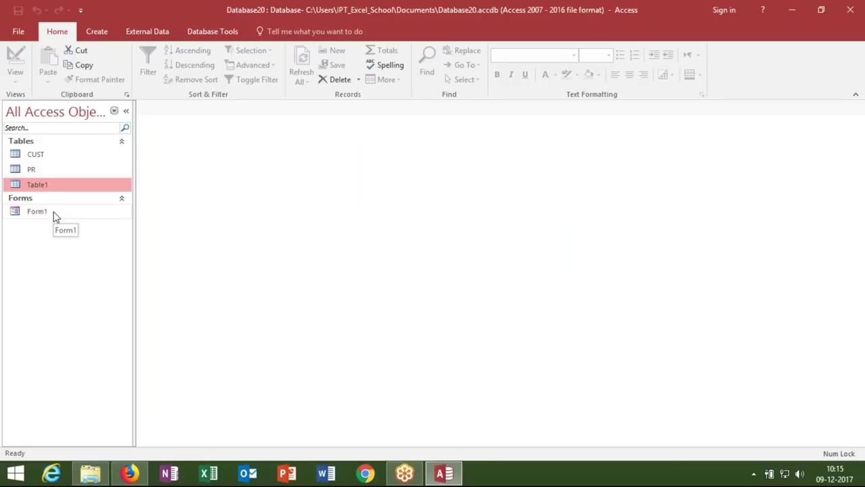
Enter CID 1, PID 1, Qty 25, MRP 32 through Form1 and check the record in Table1.
double_click(55, 214)
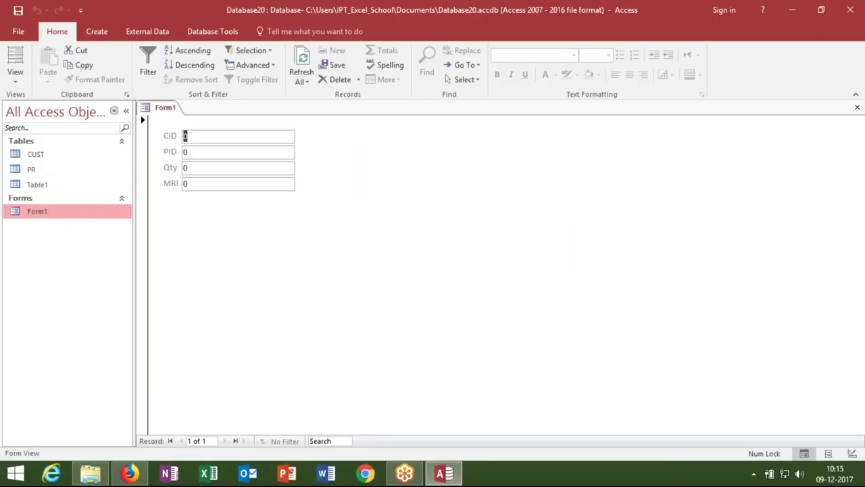
text(1)
key(Tab)
text(1)
key(Tab)
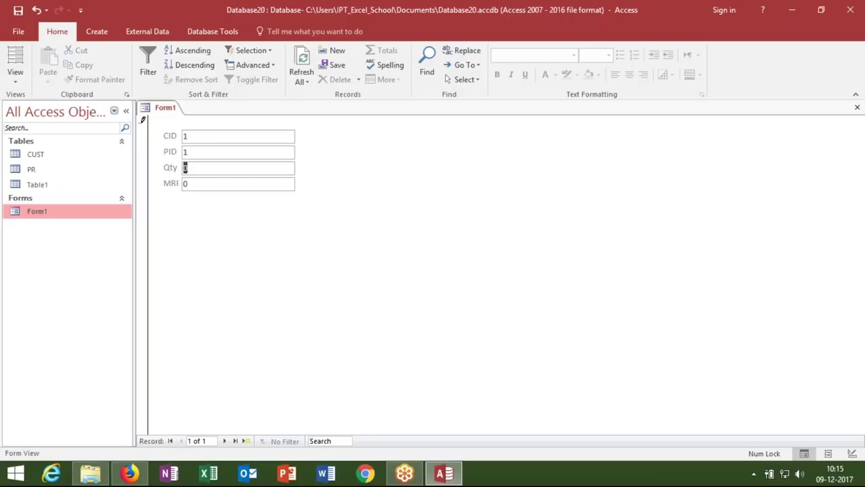
text(25)
key(Tab)
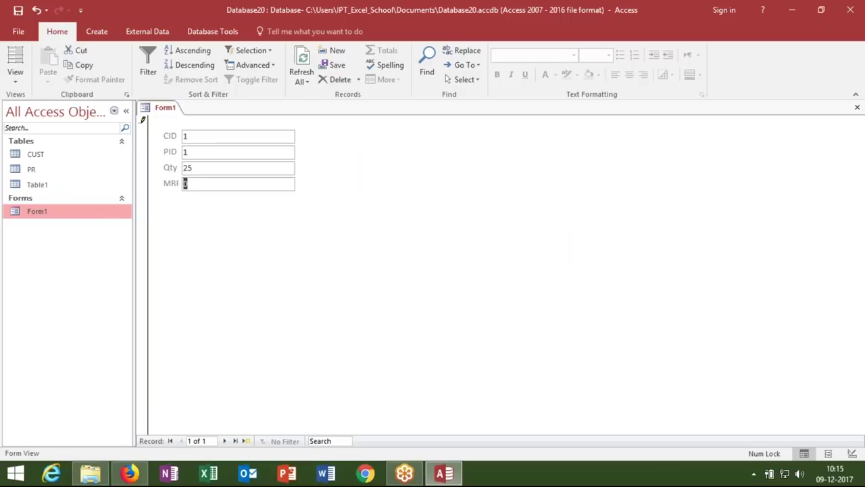
text(32)
key(Tab)
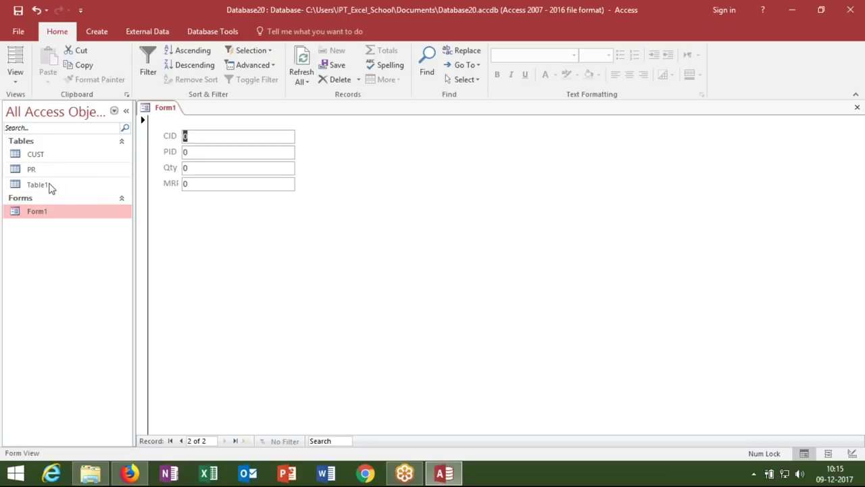
double_click(51, 189)
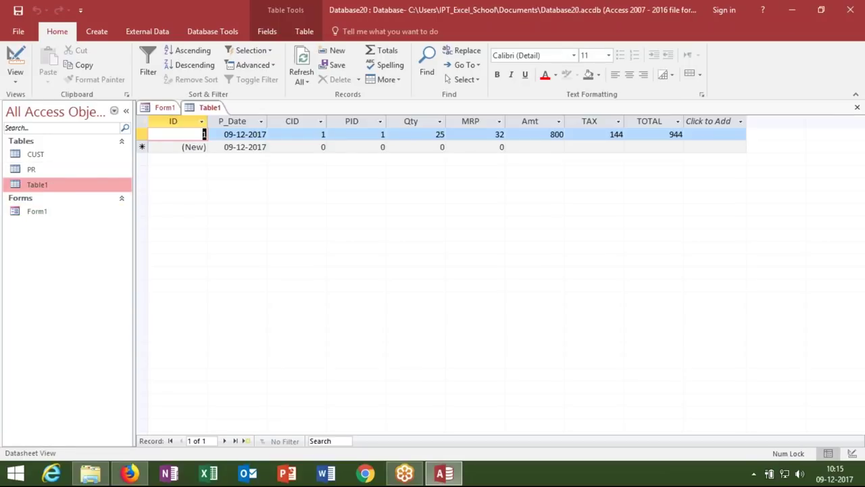
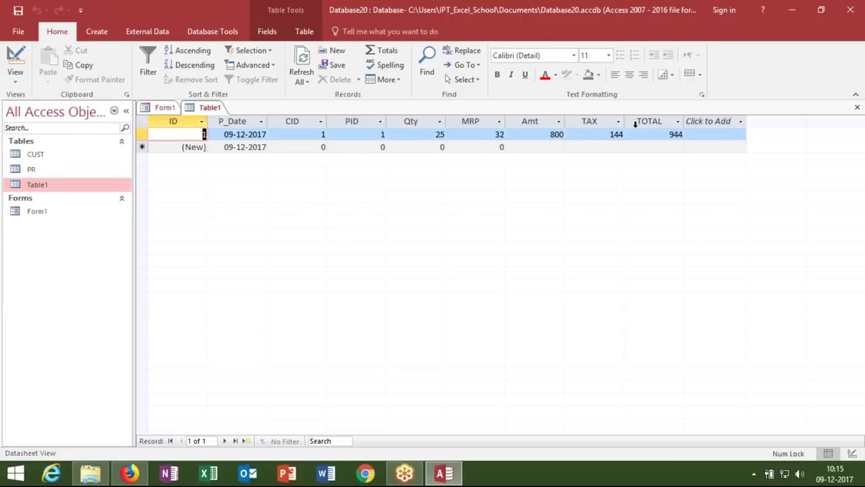
Close Table1 and Form1, then reopen Table1 and inspect its CID and PID columns.
click(857, 108)
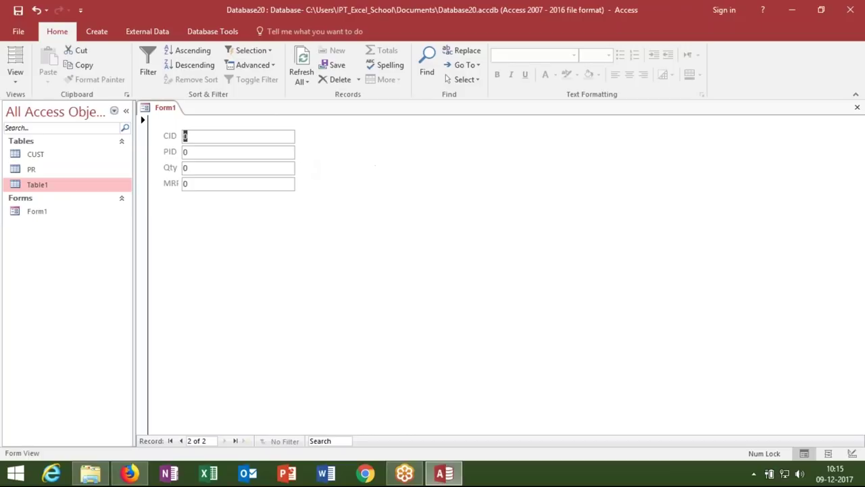
click(857, 108)
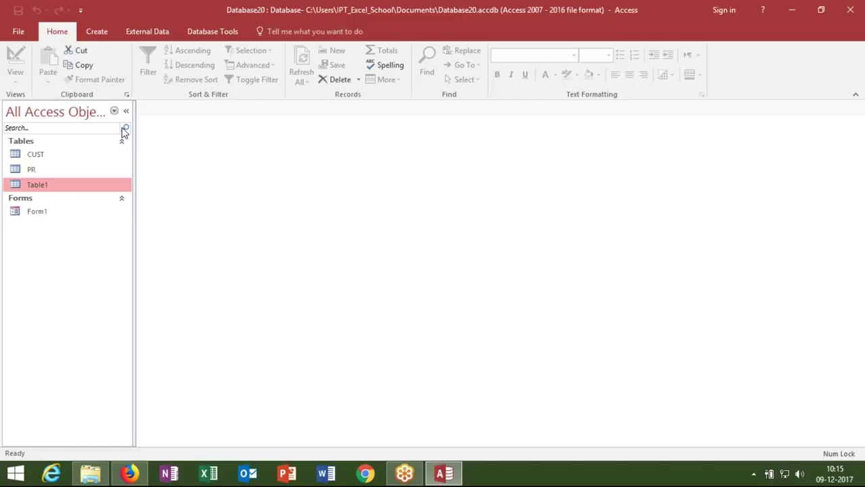
double_click(31, 184)
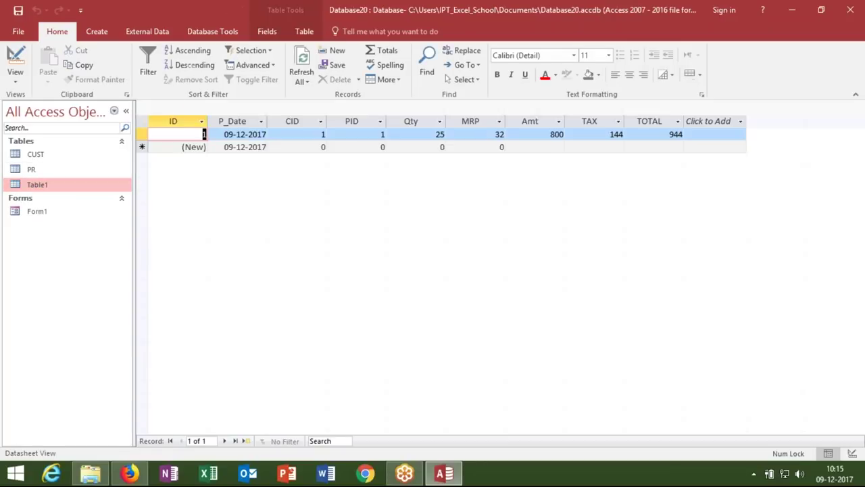
click(292, 121)
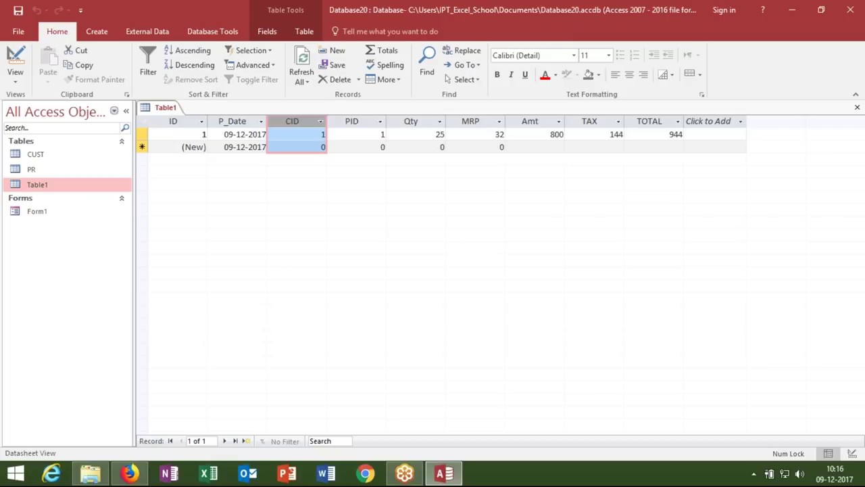
click(349, 125)
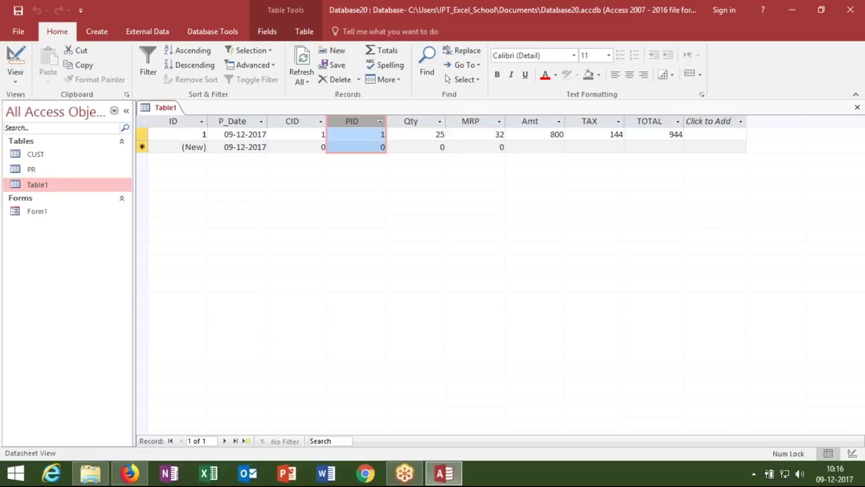
Open the CUST and PR tables to view them, then close PR, CUST and Table1.
click(60, 158)
double_click(60, 162)
double_click(59, 170)
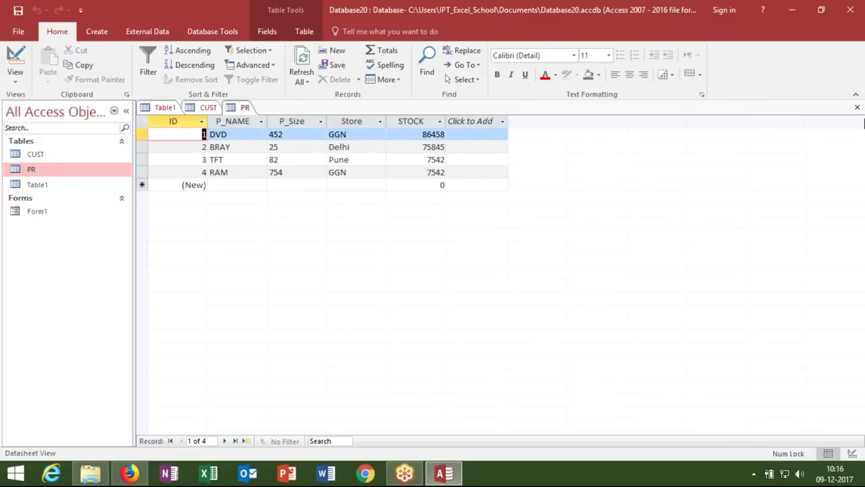
click(857, 109)
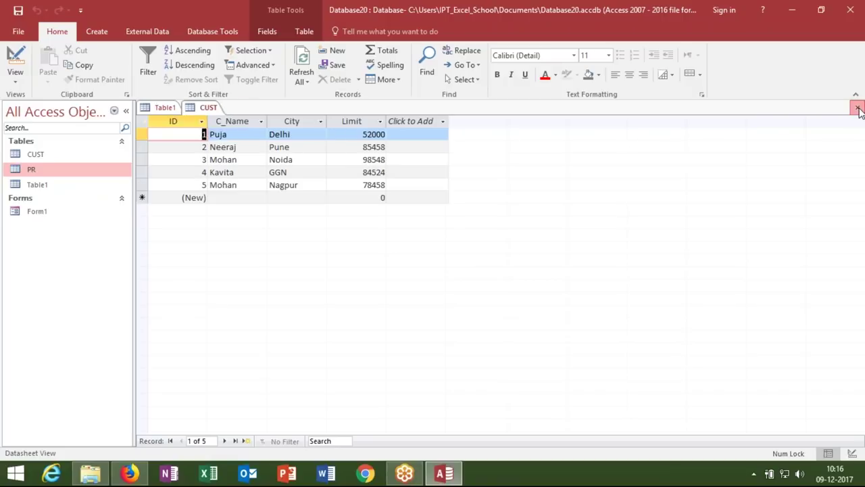
click(857, 109)
click(857, 108)
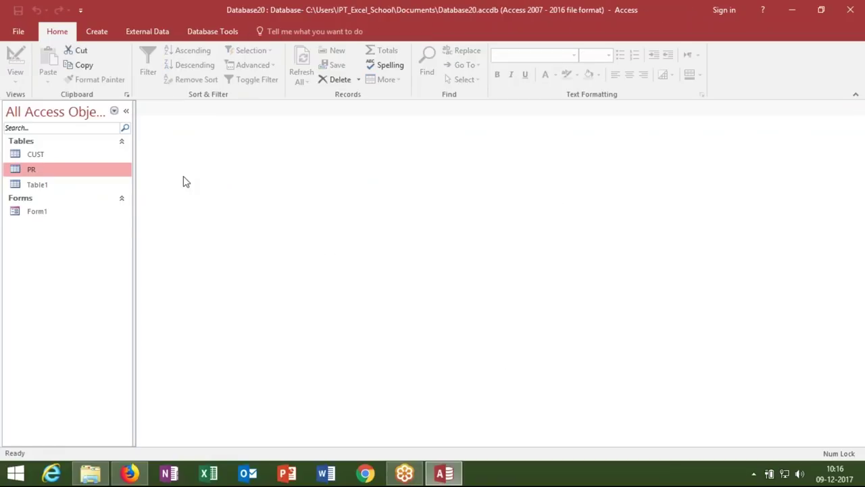
Open the Relationships window and add the CUST, PR and Table1 tables.
click(85, 187)
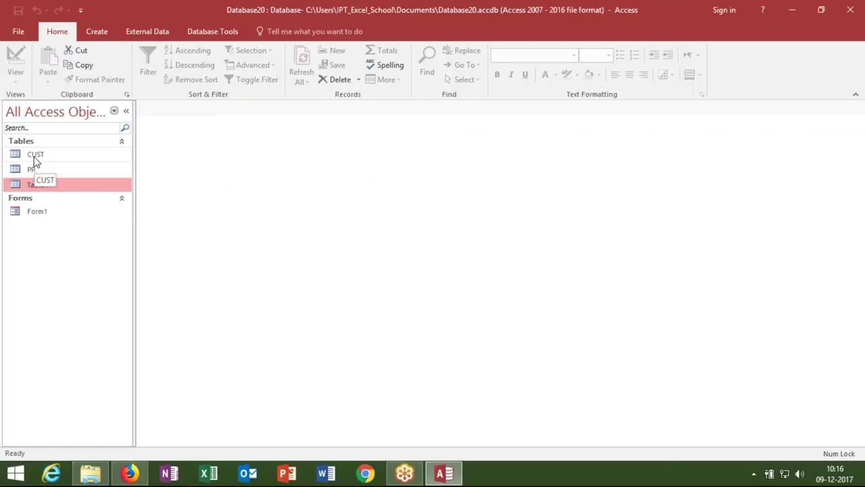
click(228, 34)
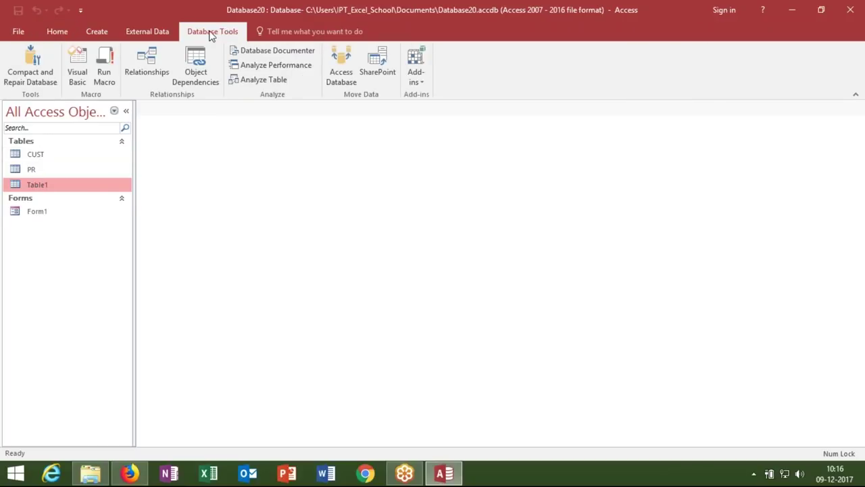
click(158, 59)
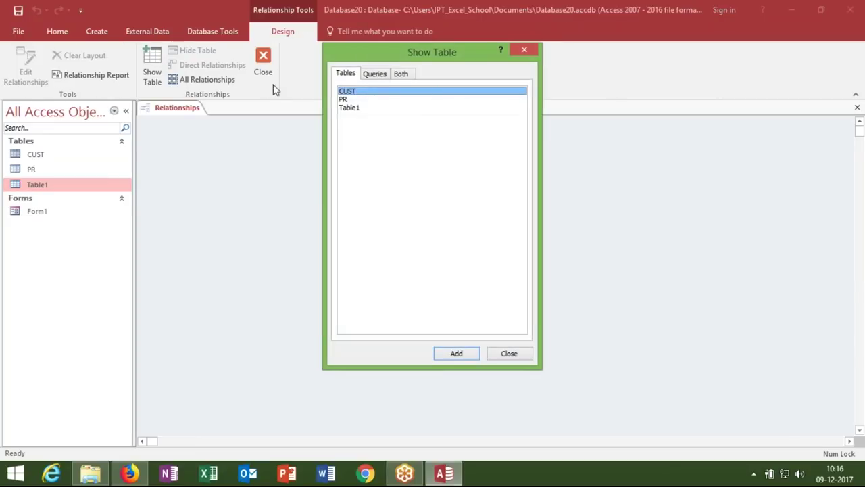
double_click(347, 90)
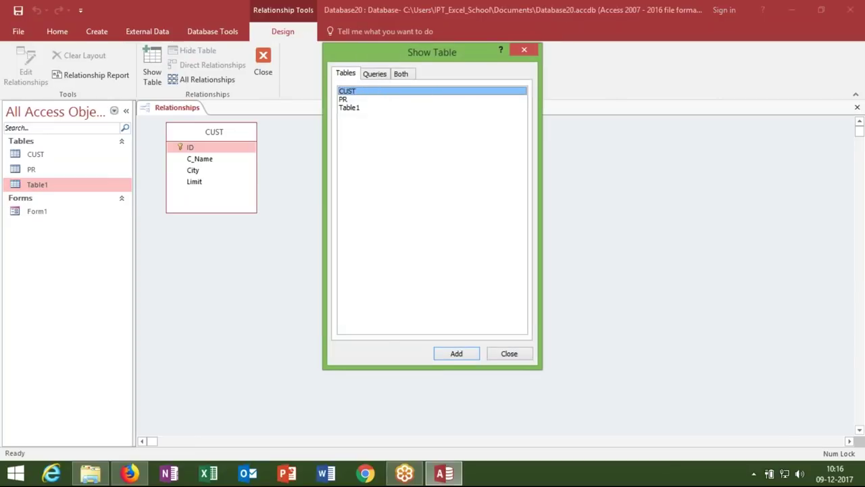
double_click(374, 99)
double_click(370, 110)
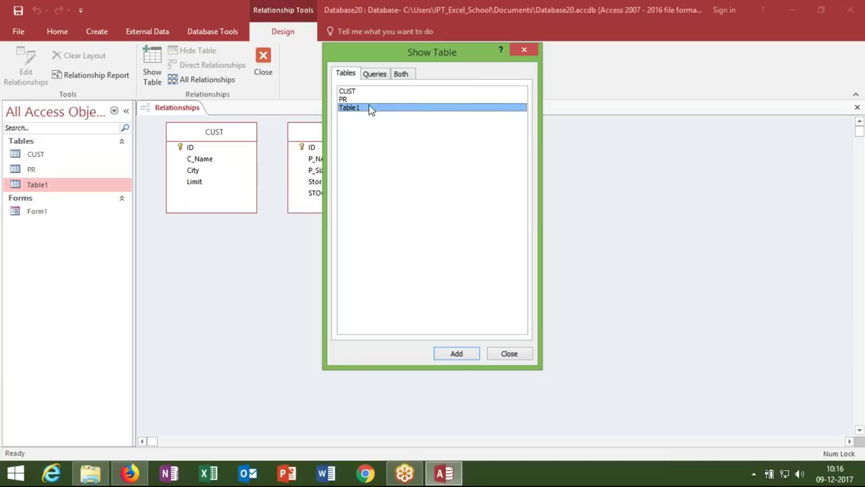
click(525, 50)
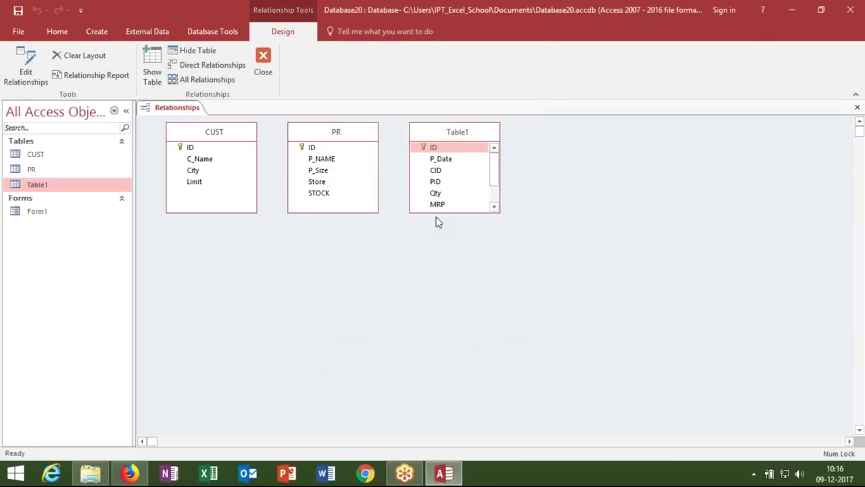
Create a relationship from CUST's ID to Table1's CID.
click(203, 149)
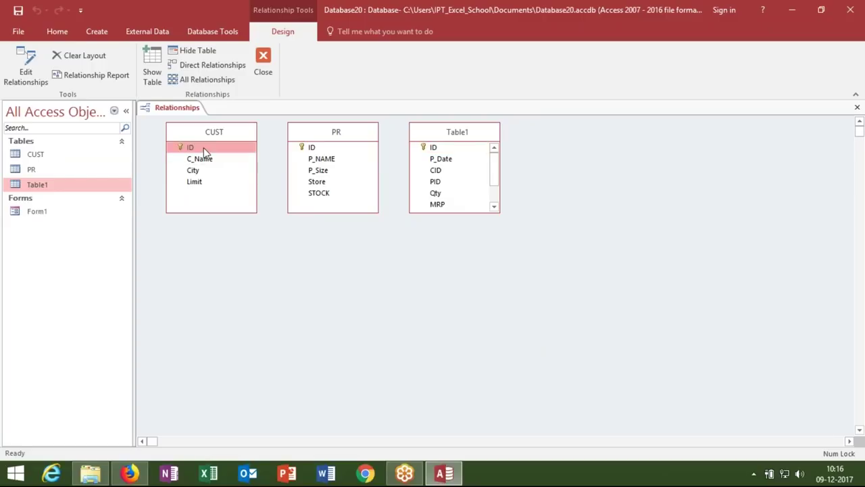
drag(204, 147, 437, 173)
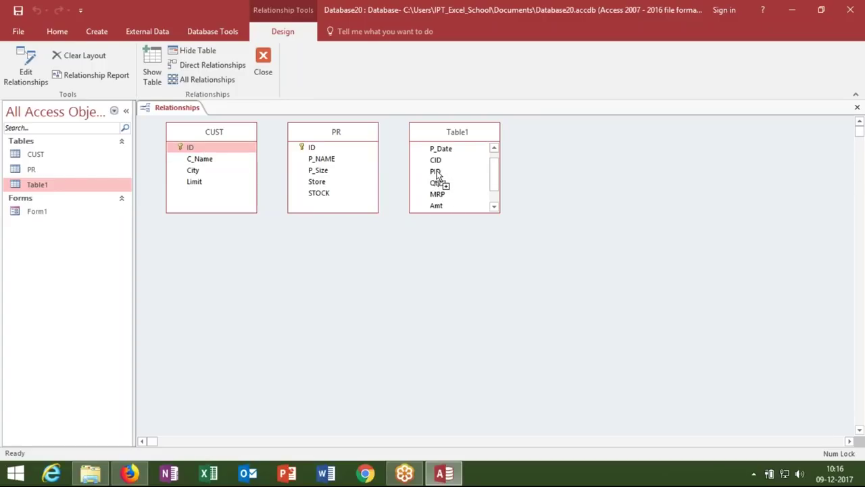
mouse_move(436, 172)
mouse_down()
mouse_move(435, 163)
mouse_move(436, 171)
mouse_up()
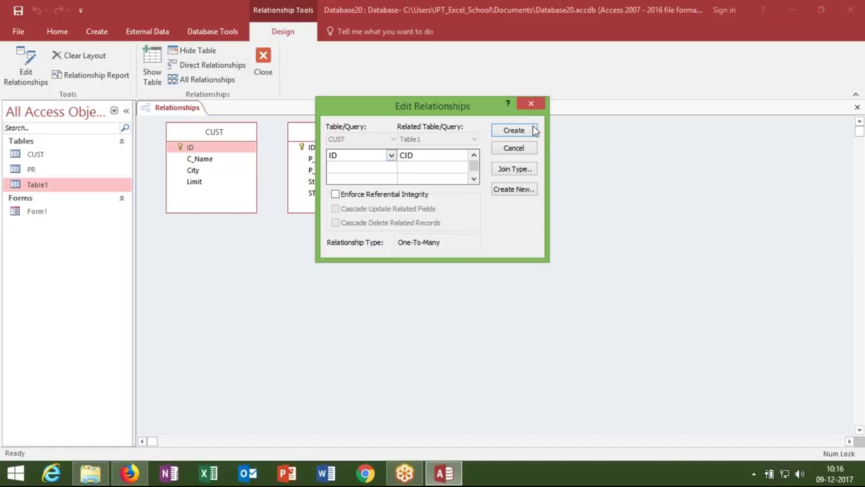
click(523, 129)
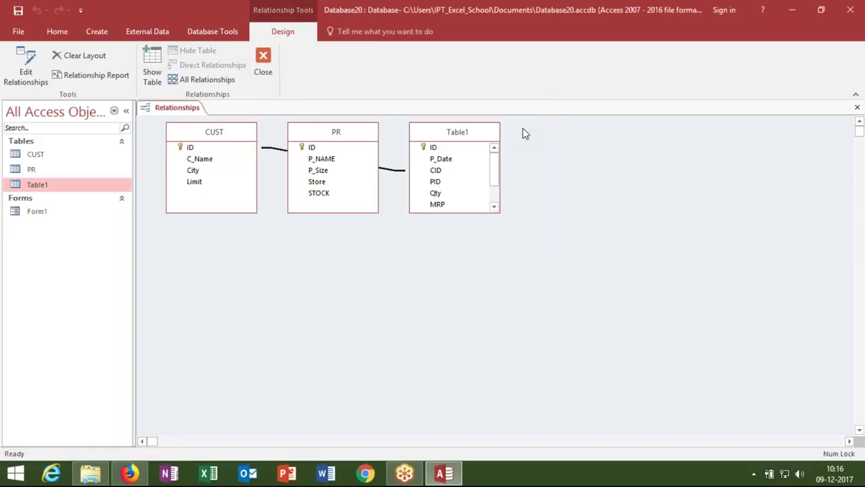
Create a relationship from PR's ID to Table1's PID.
click(327, 158)
click(326, 150)
mouse_move(326, 149)
mouse_down()
mouse_move(435, 168)
mouse_move(435, 183)
mouse_up()
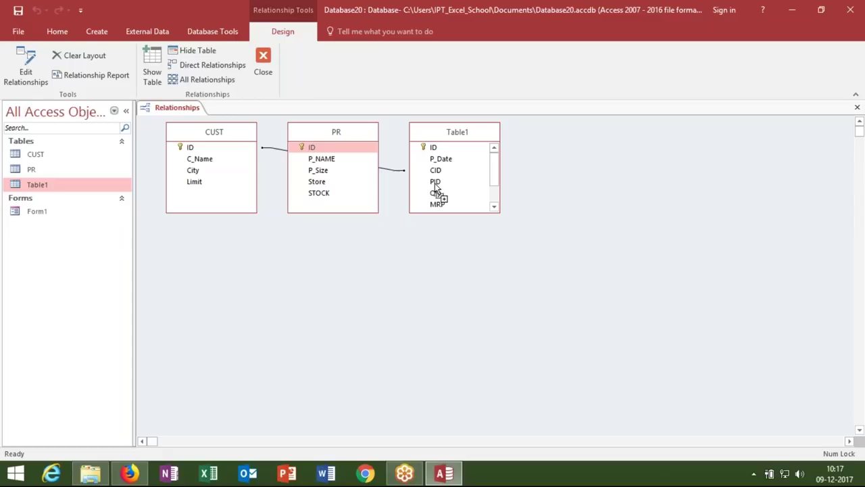
drag(436, 182, 436, 183)
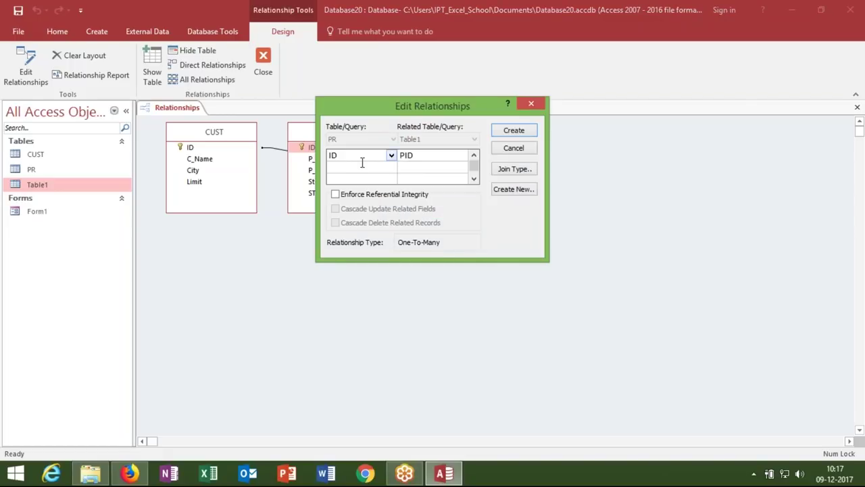
click(512, 132)
Move the PR table below CUST, then close and save the relationships layout.
drag(338, 135, 324, 232)
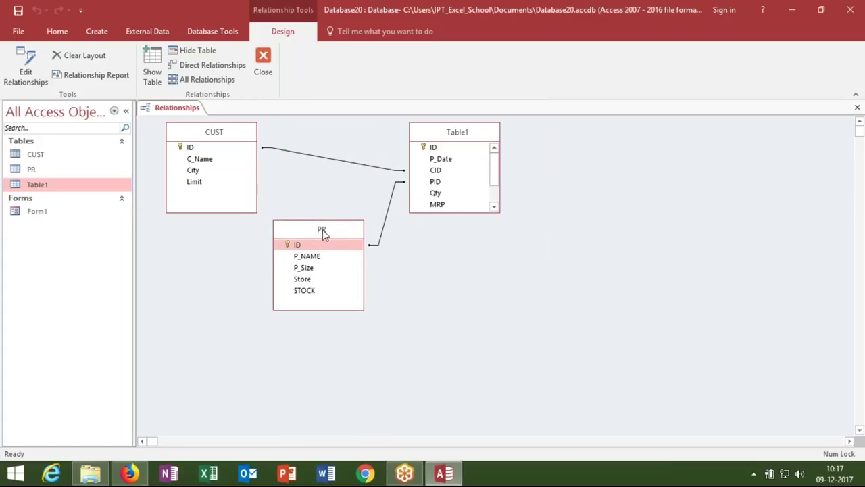
click(857, 107)
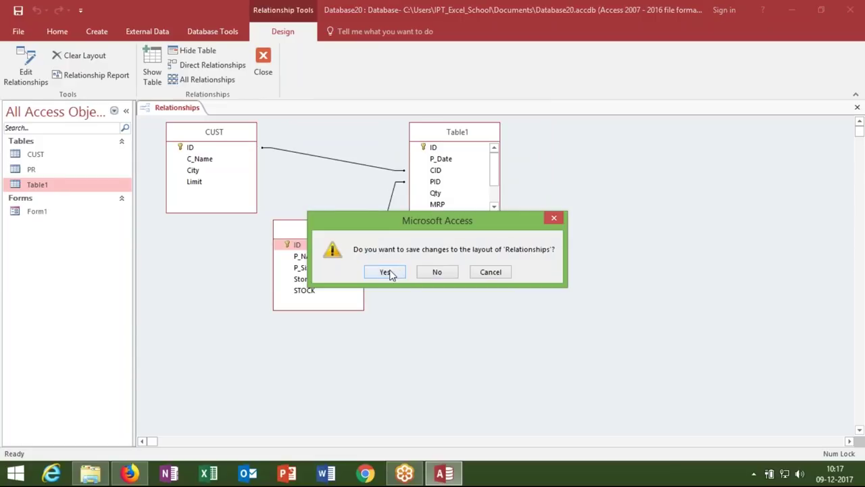
click(386, 272)
click(38, 211)
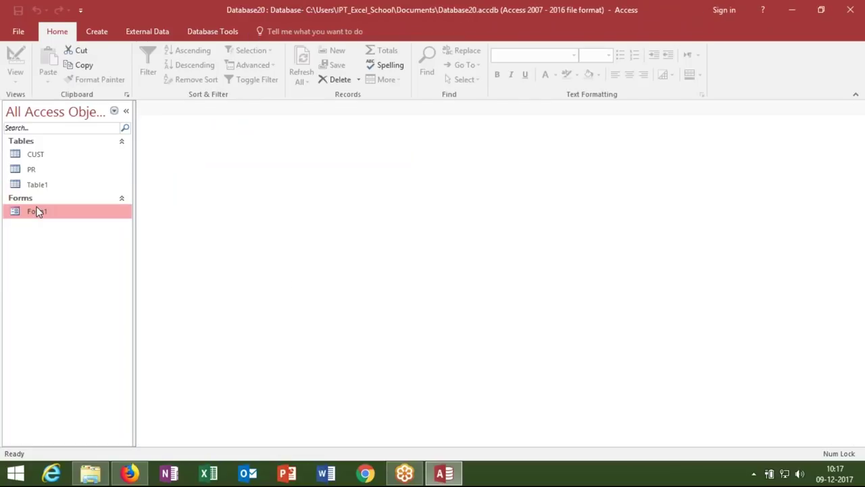
Permanently delete the existing Form1.
right_click(39, 212)
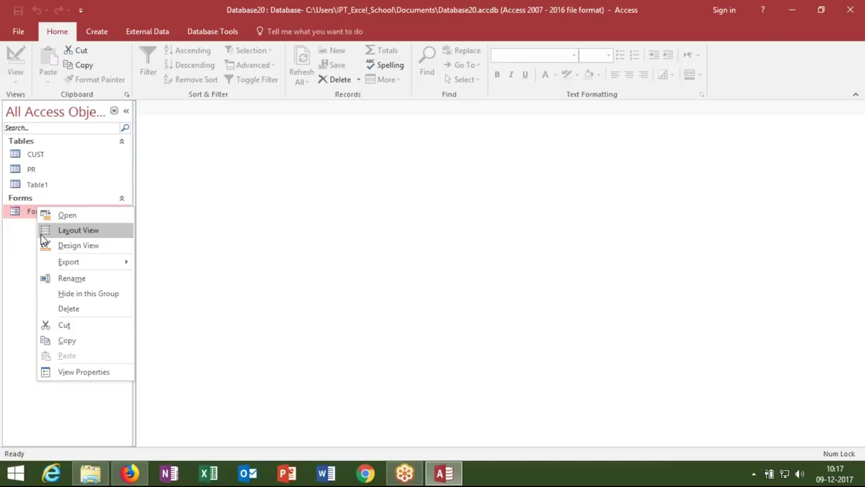
click(25, 219)
key(Delete)
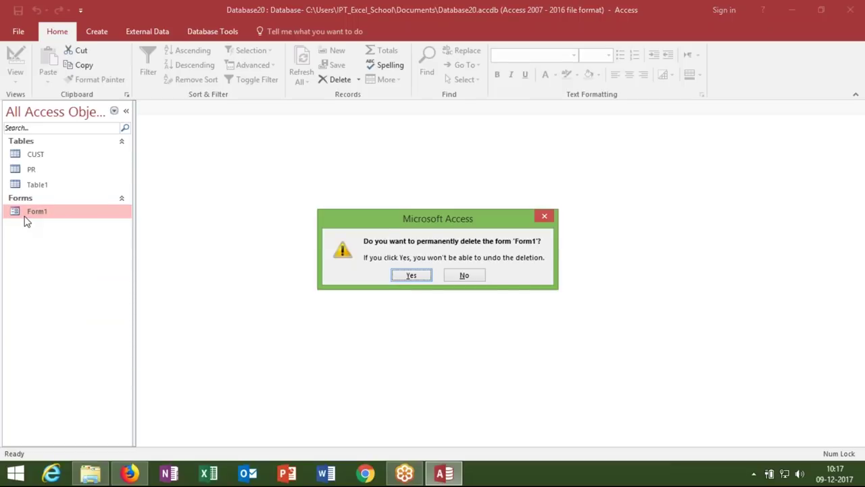
click(410, 276)
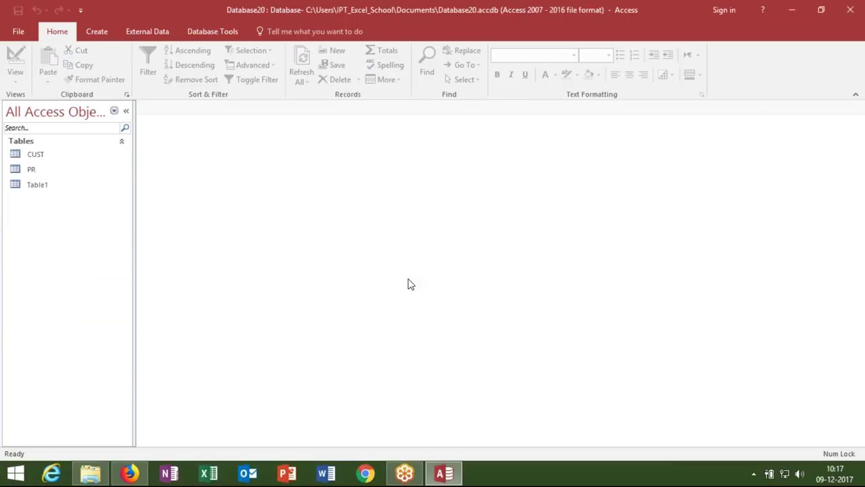
Create a blank form with Table1's CID plus CUST's C_Name, City and Limit fields.
click(99, 33)
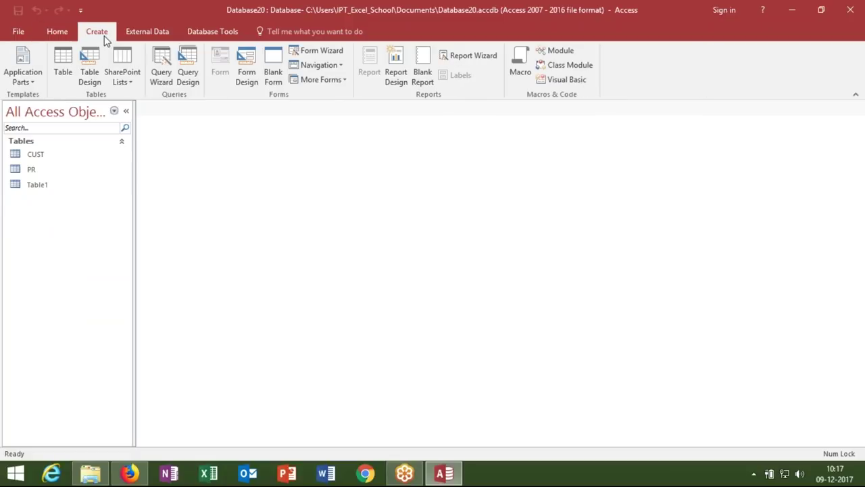
click(272, 64)
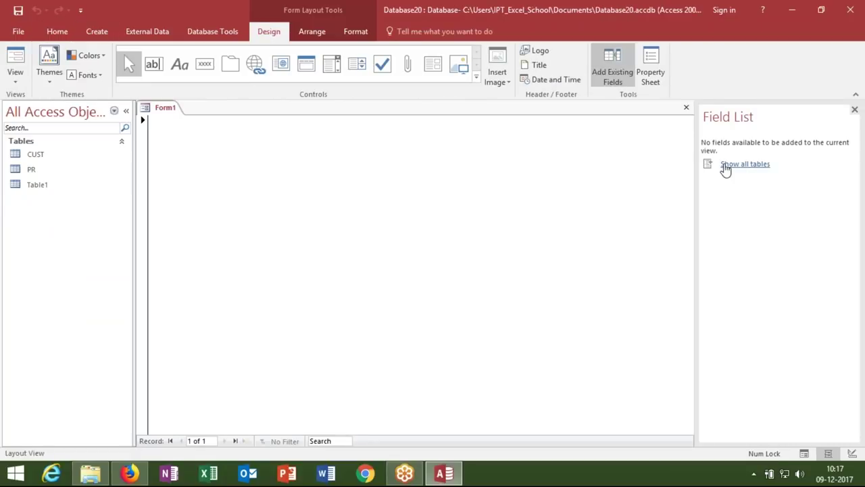
click(723, 166)
click(714, 188)
click(708, 186)
mouse_move(730, 220)
mouse_down()
mouse_move(265, 175)
mouse_move(255, 164)
mouse_up()
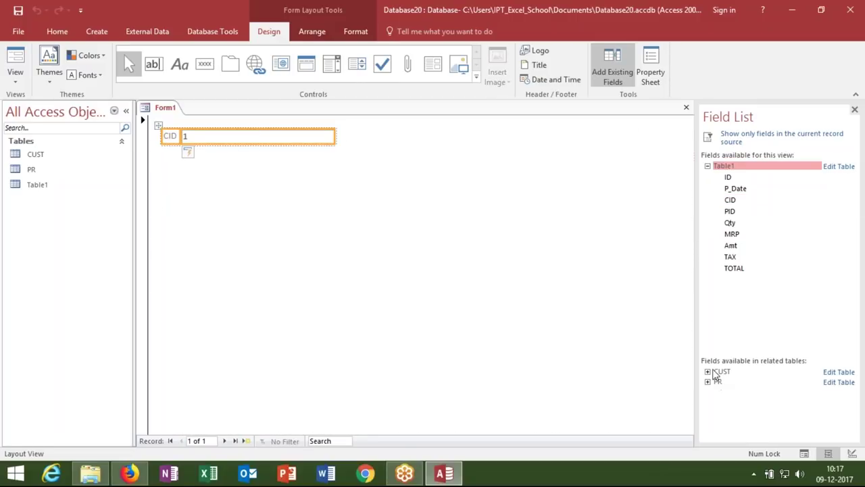
click(708, 371)
drag(737, 394, 471, 236)
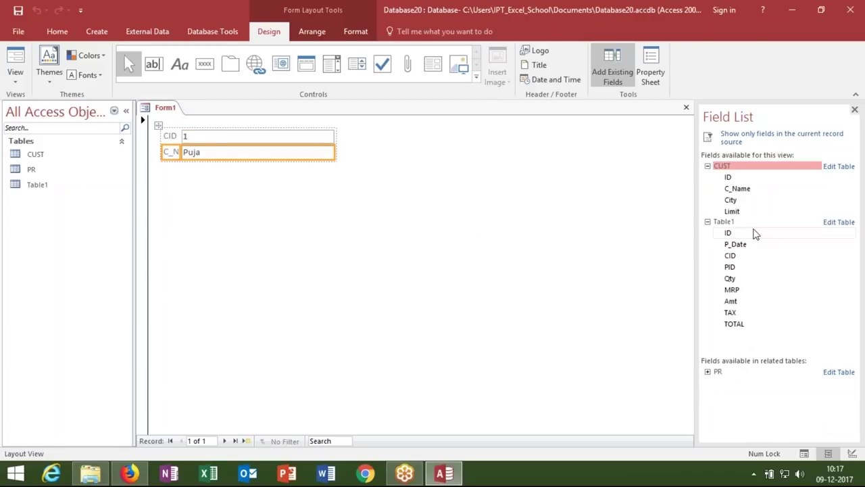
drag(730, 200, 510, 183)
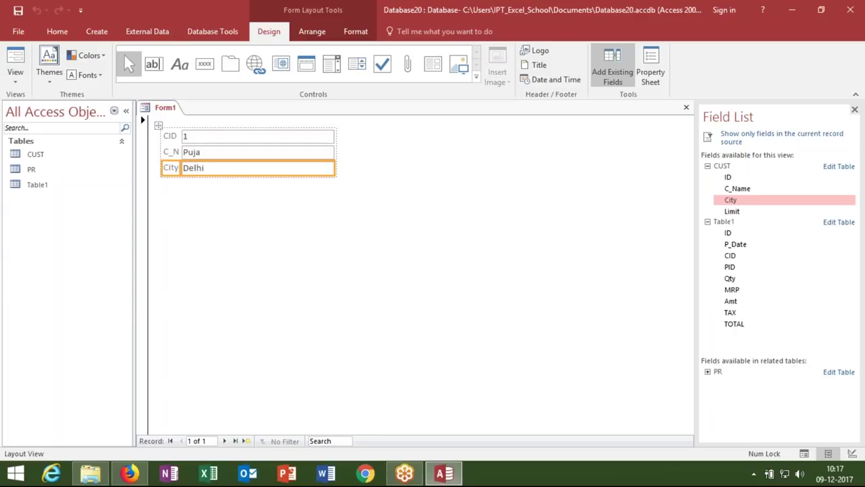
drag(732, 212, 396, 248)
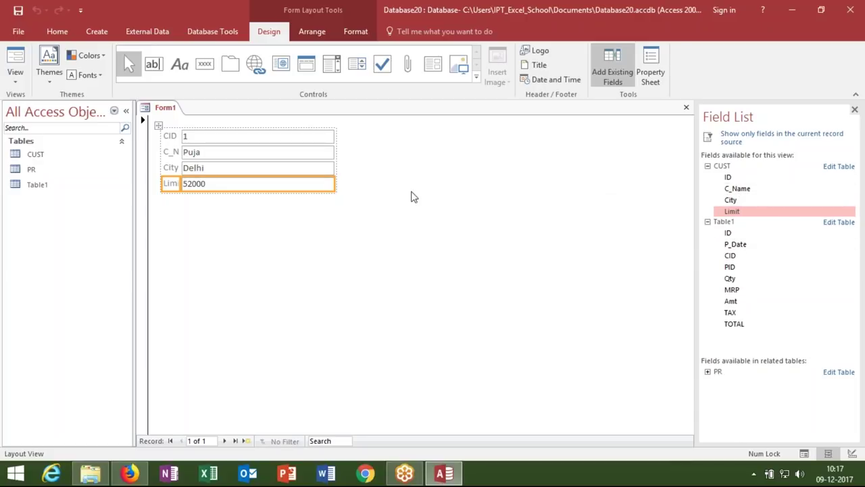
Add Table1's PID and PR's P_NAME fields below Limit.
click(267, 152)
click(267, 168)
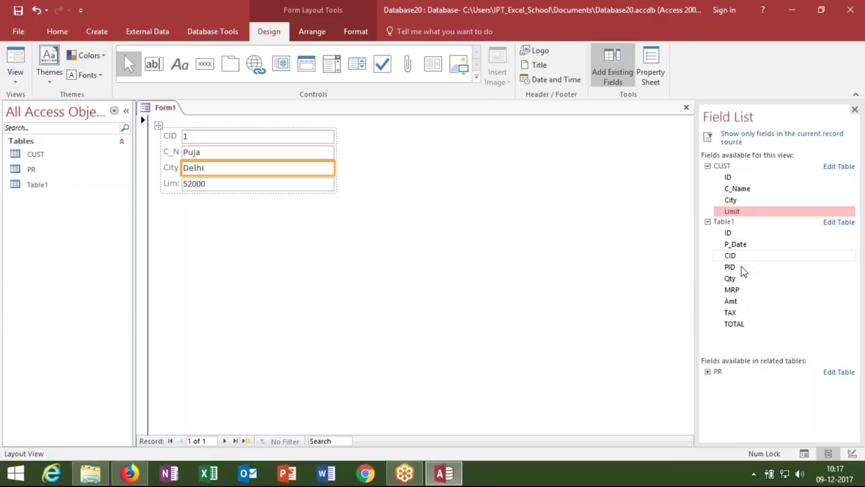
drag(742, 271, 499, 259)
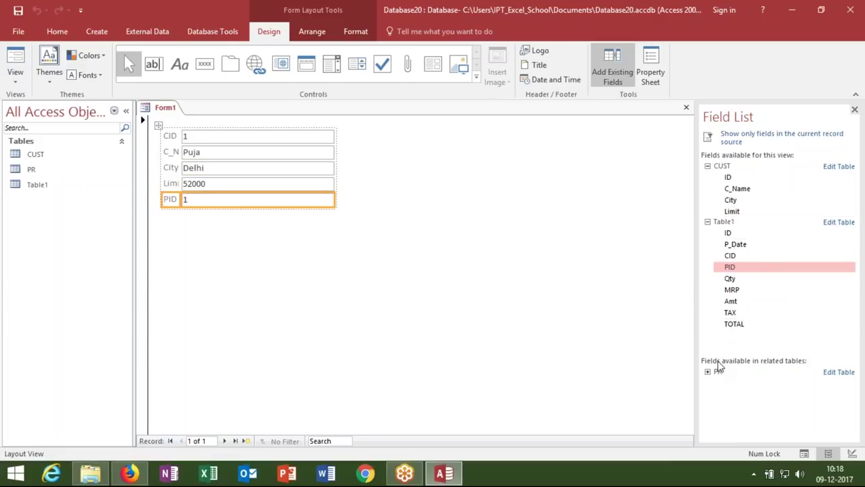
click(707, 371)
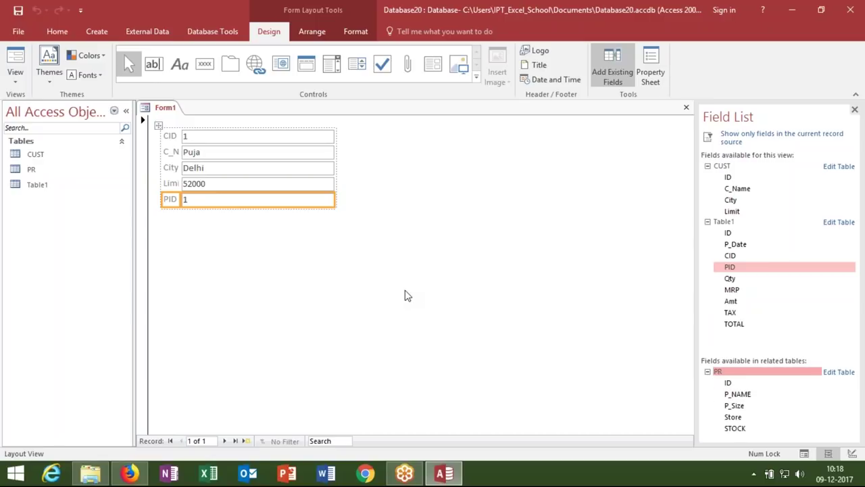
double_click(738, 394)
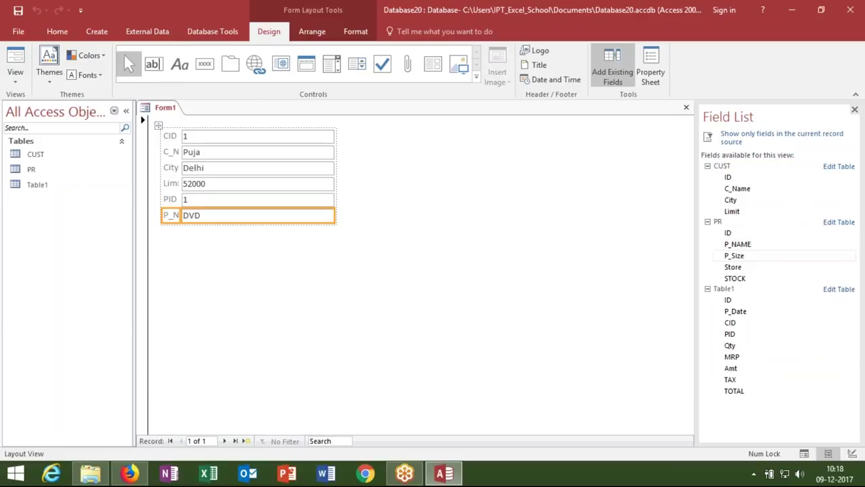
Add P_Size, Store, STOCK, Qty and MRP fields stacked below P_NAME.
double_click(733, 255)
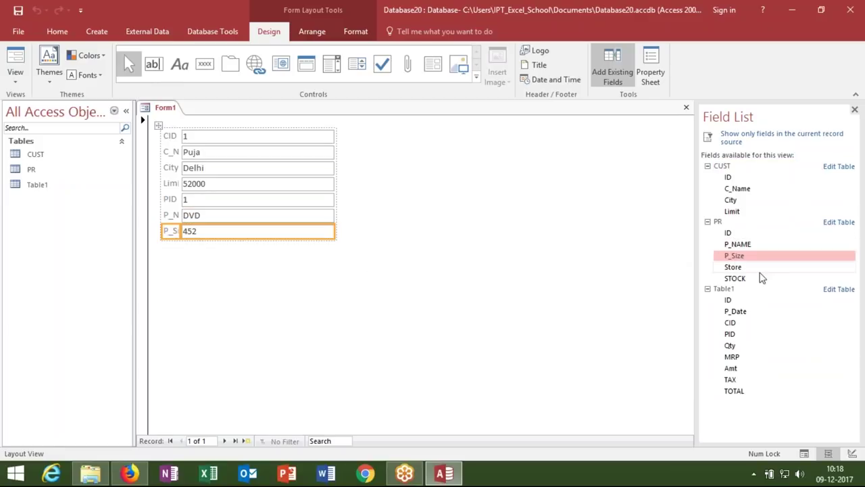
mouse_move(739, 267)
mouse_down()
mouse_move(257, 237)
mouse_move(378, 296)
mouse_up()
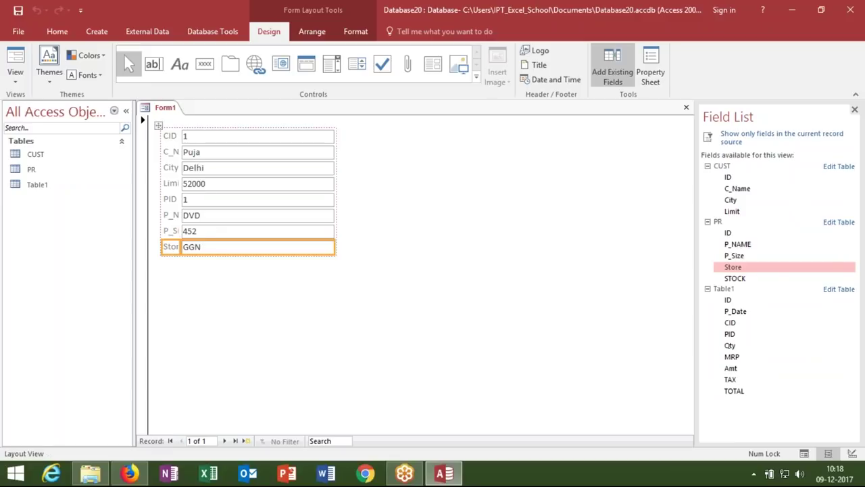
drag(731, 279, 298, 305)
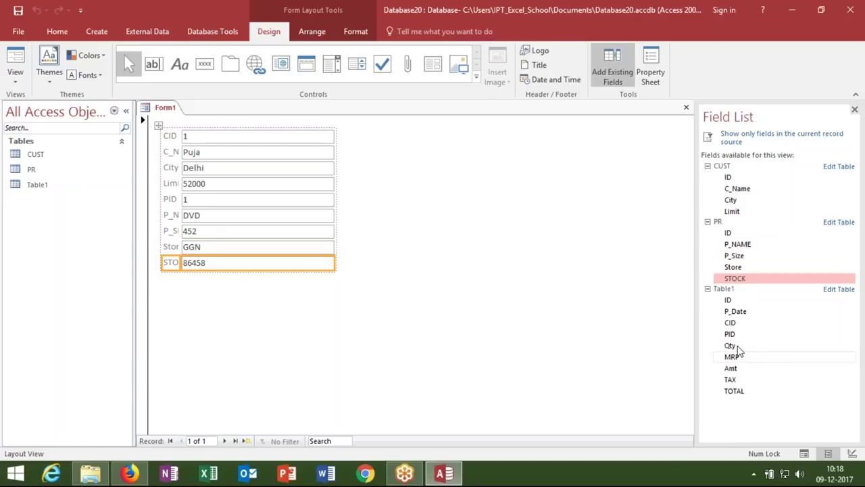
drag(737, 348, 380, 342)
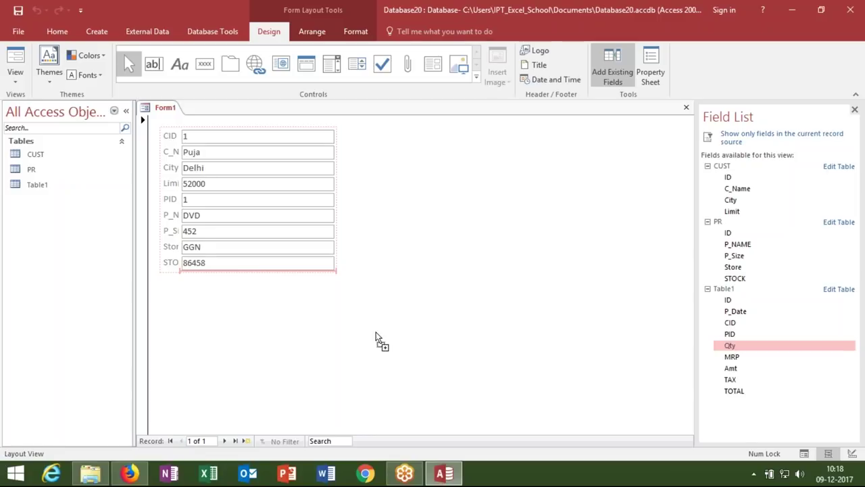
drag(731, 357, 318, 353)
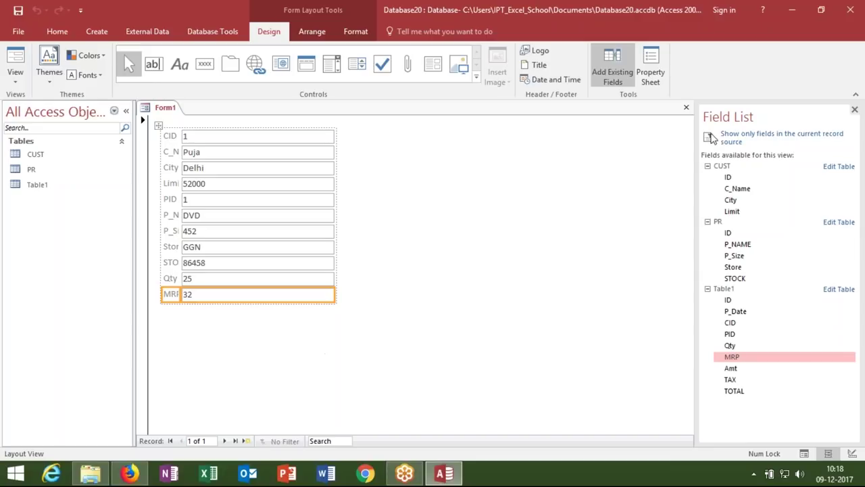
click(607, 224)
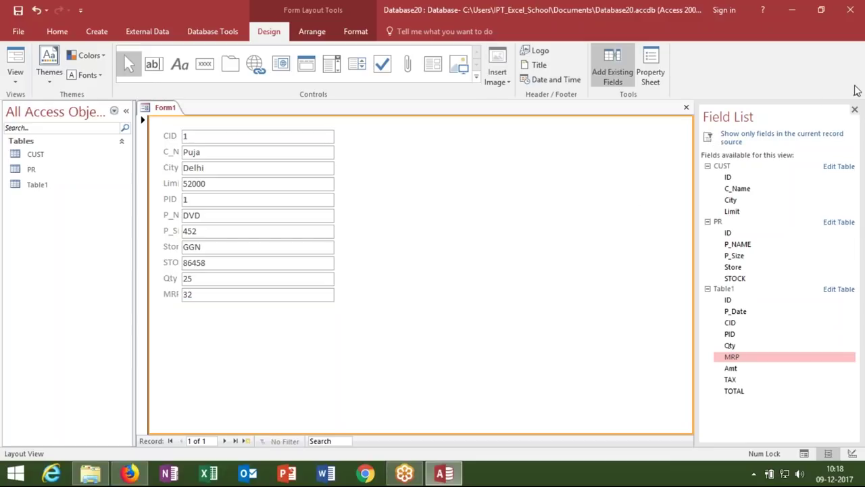
Save the new form as Form1.
click(686, 108)
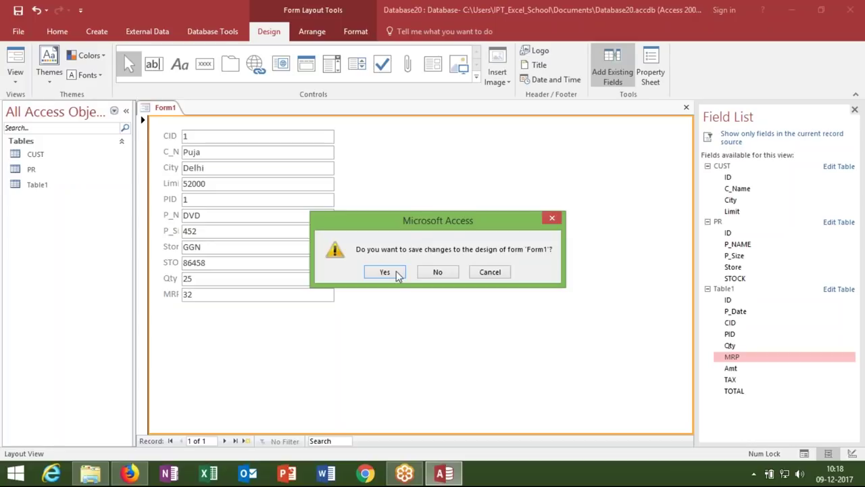
click(384, 272)
click(446, 191)
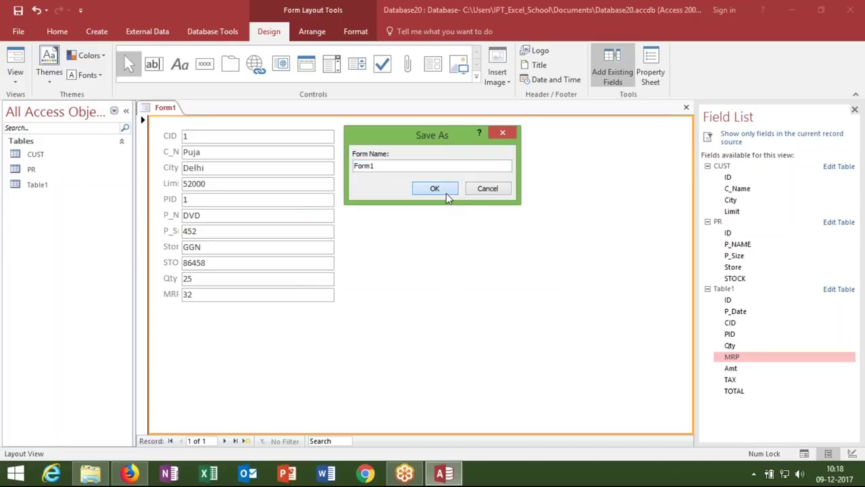
Open Form1 to check its data, then switch it to Design View.
double_click(72, 211)
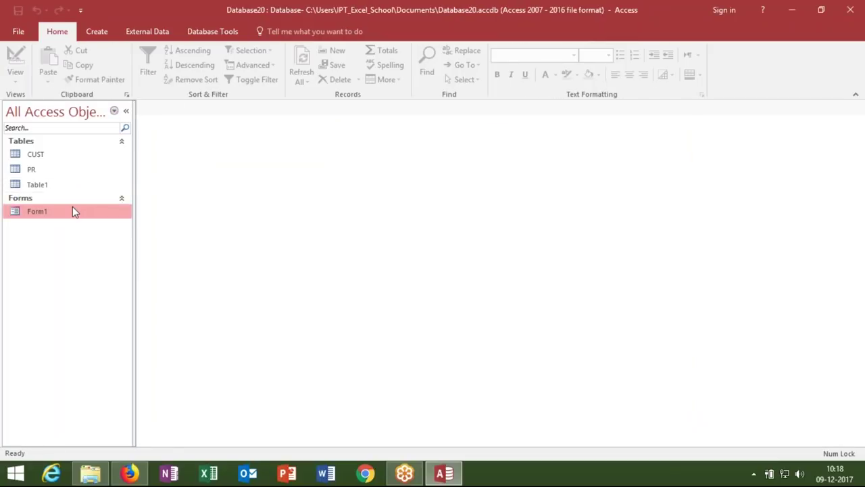
click(195, 215)
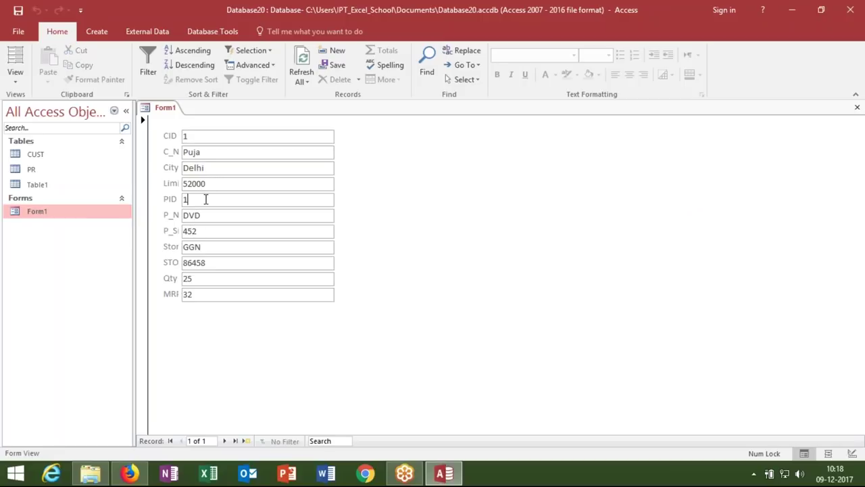
right_click(113, 216)
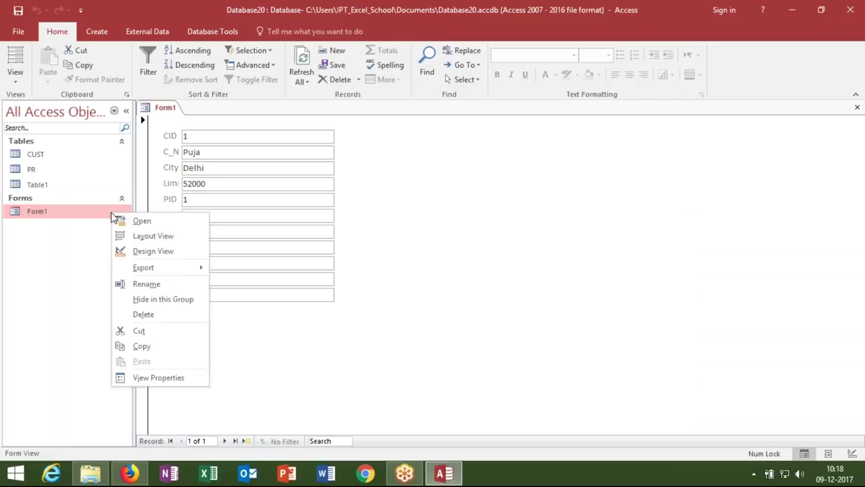
click(142, 259)
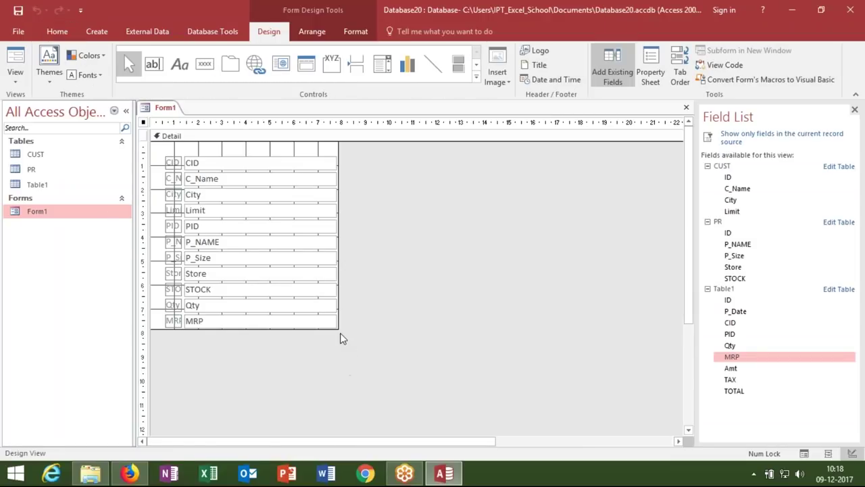
Drag the Detail section taller and the form's design area wider.
click(332, 323)
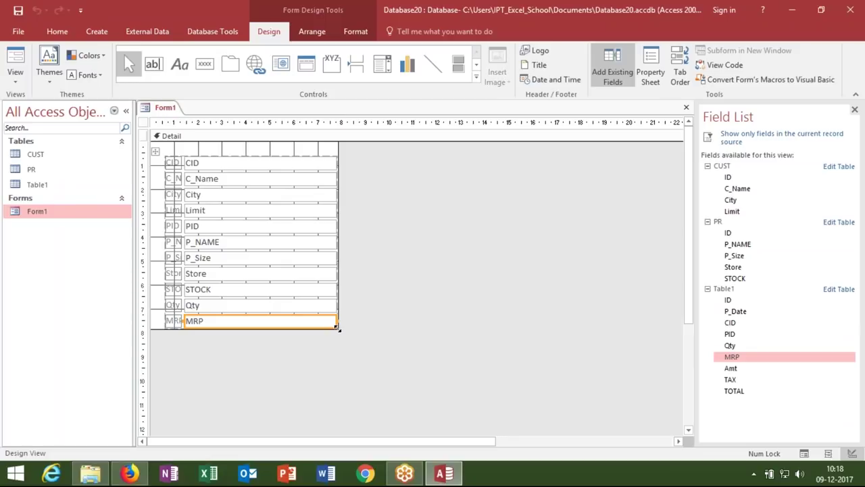
click(169, 342)
click(155, 314)
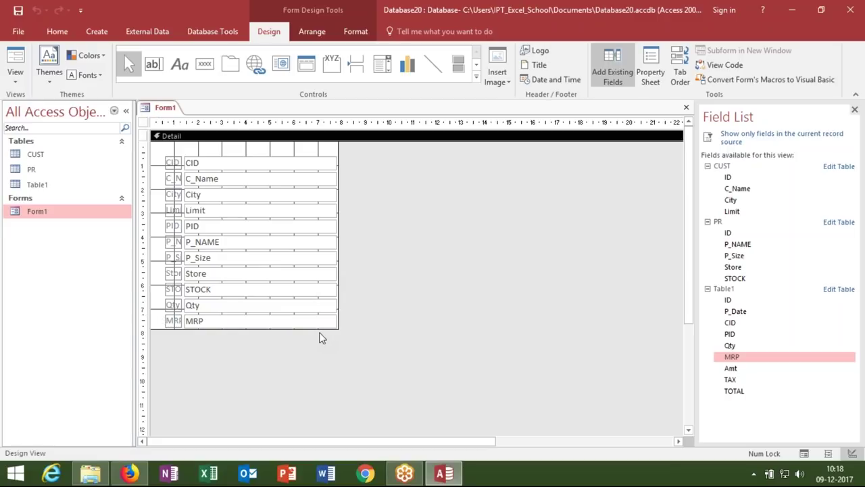
drag(338, 329, 344, 399)
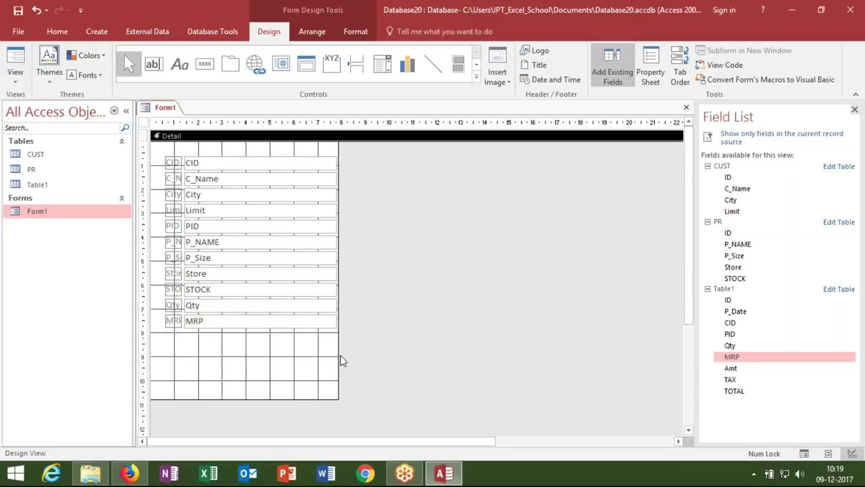
drag(338, 351, 604, 349)
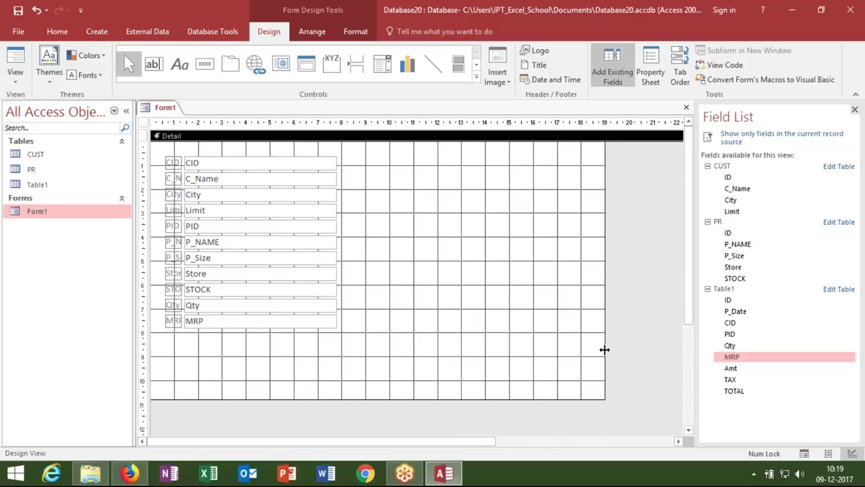
Select only the C_Name text box on the design grid.
click(268, 183)
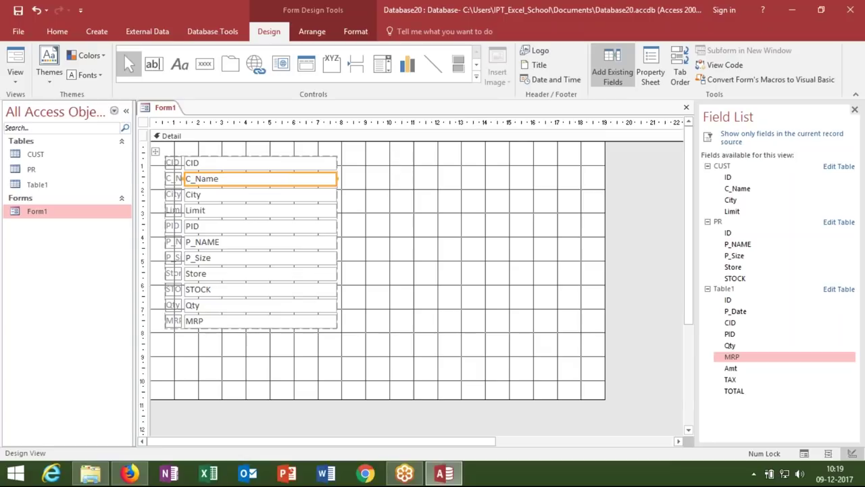
drag(335, 177, 338, 174)
click(156, 153)
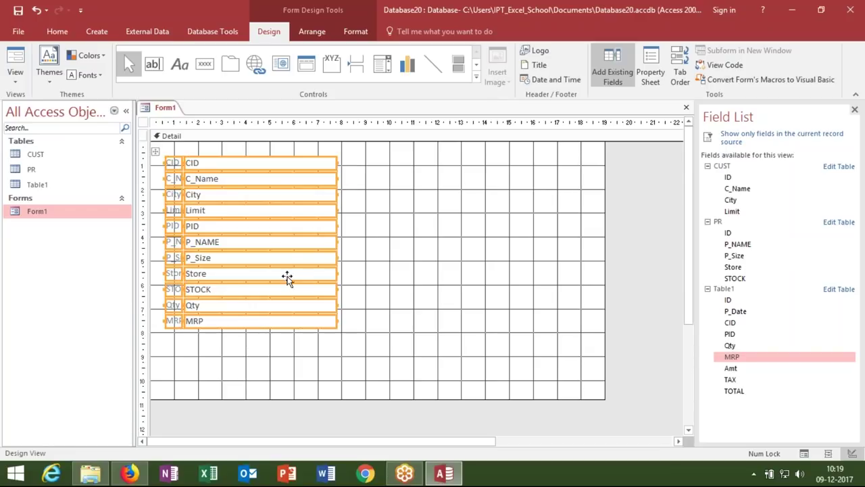
click(289, 188)
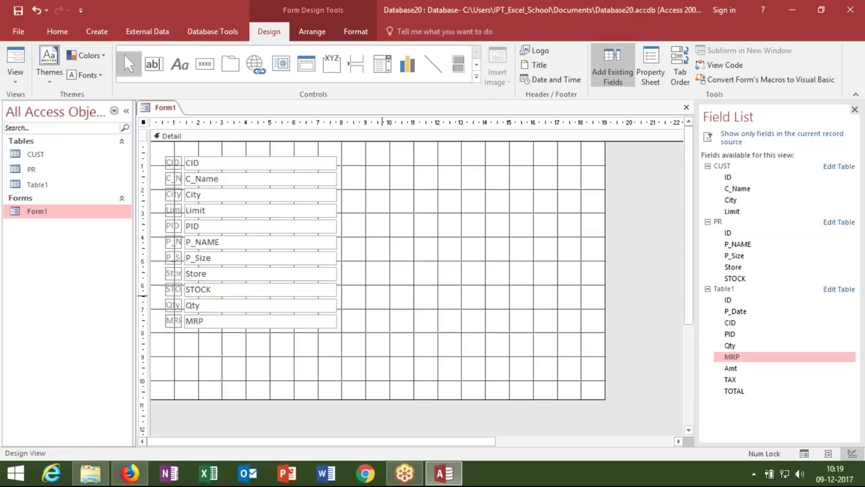
click(289, 180)
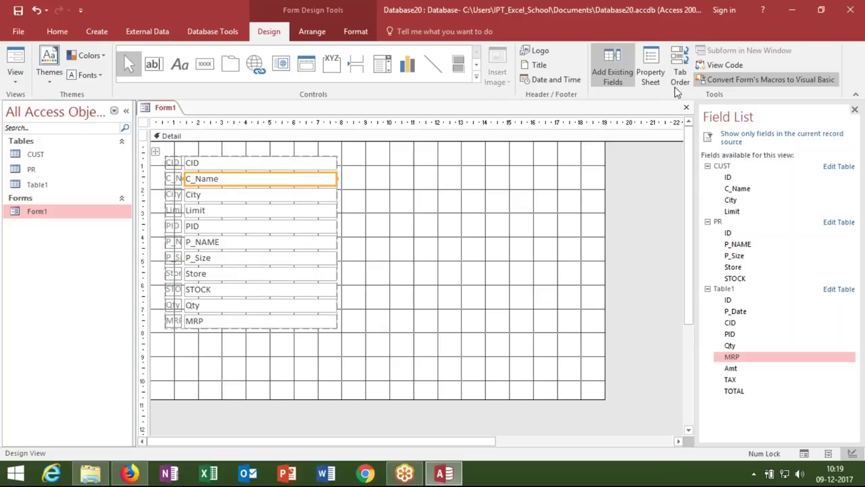
Set C_Name's Enabled property to No, then close the property sheet and form design.
click(650, 75)
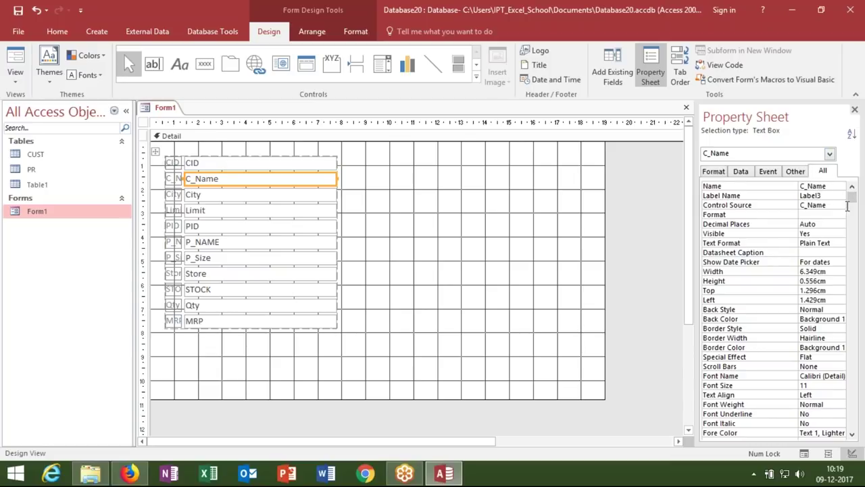
mouse_move(856, 198)
mouse_down()
mouse_move(856, 216)
mouse_move(856, 199)
mouse_up()
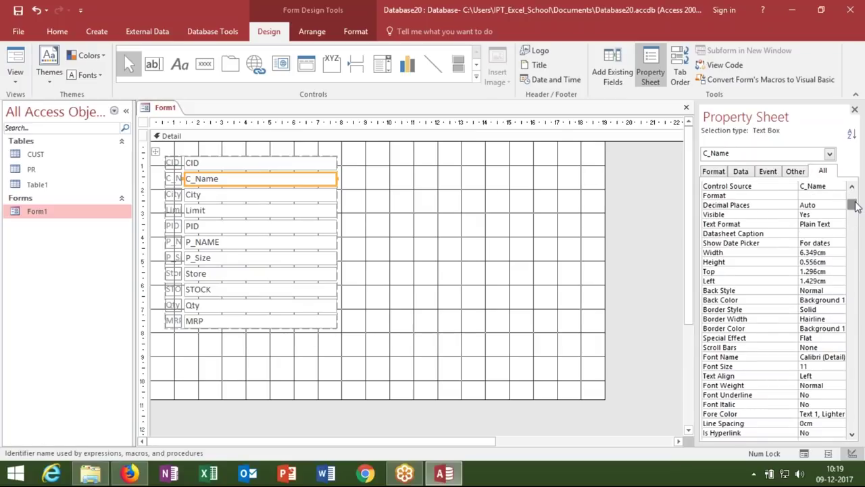
click(741, 173)
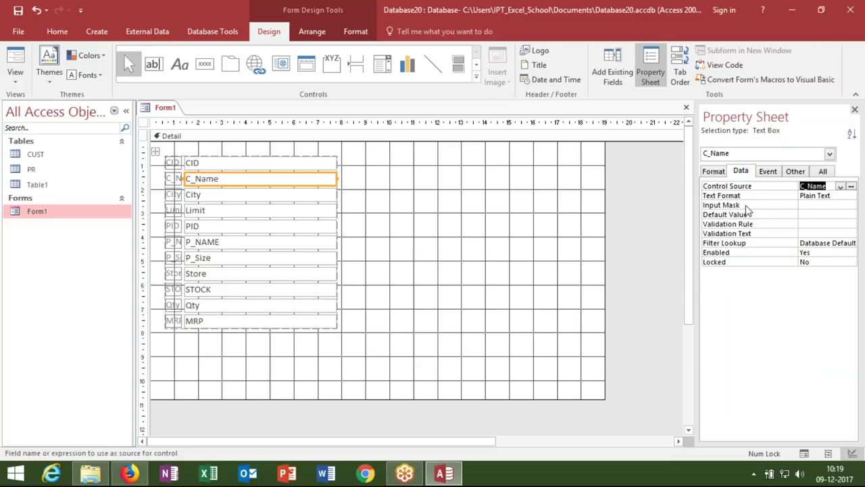
click(818, 252)
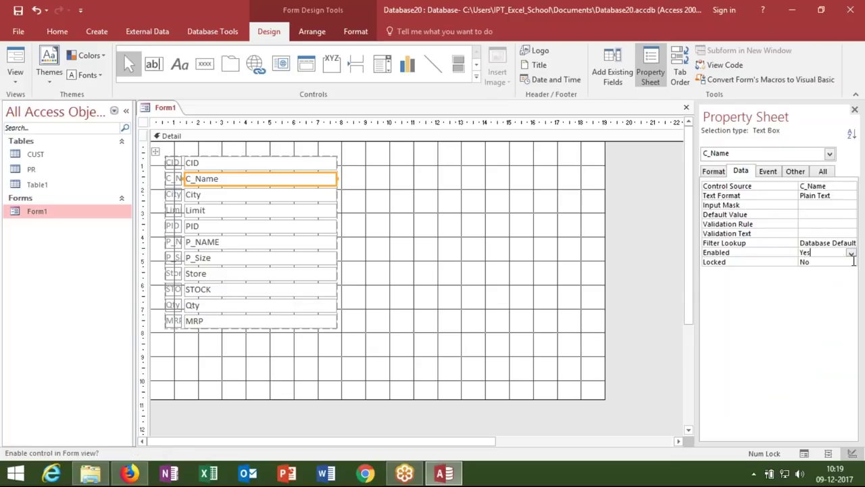
click(851, 253)
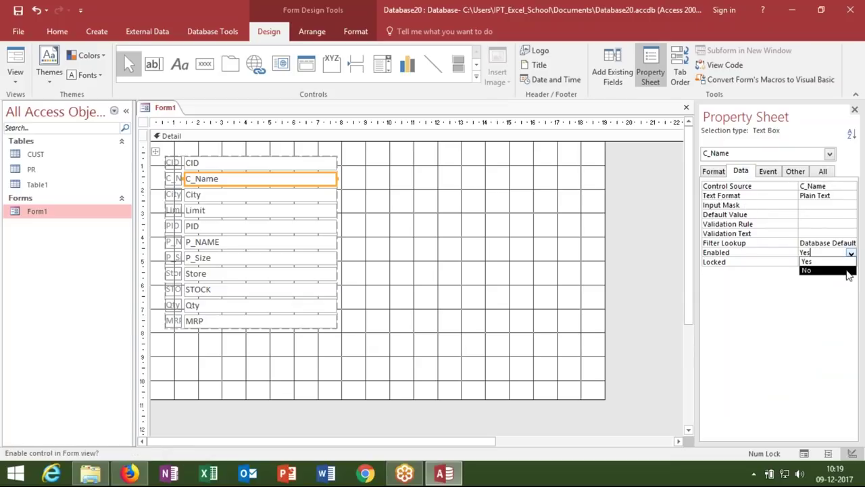
click(849, 270)
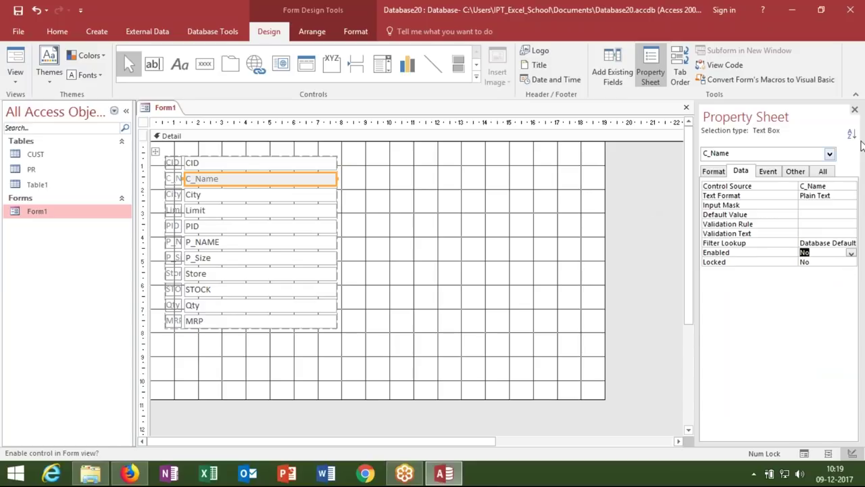
click(855, 109)
click(857, 109)
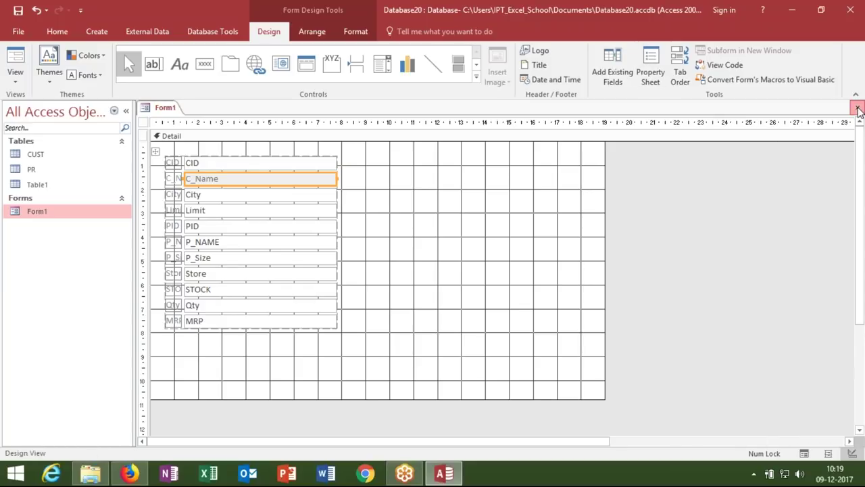
Save Form1, reopen it, enter CID 2 and tab through fields to confirm C_Name is locked.
click(385, 271)
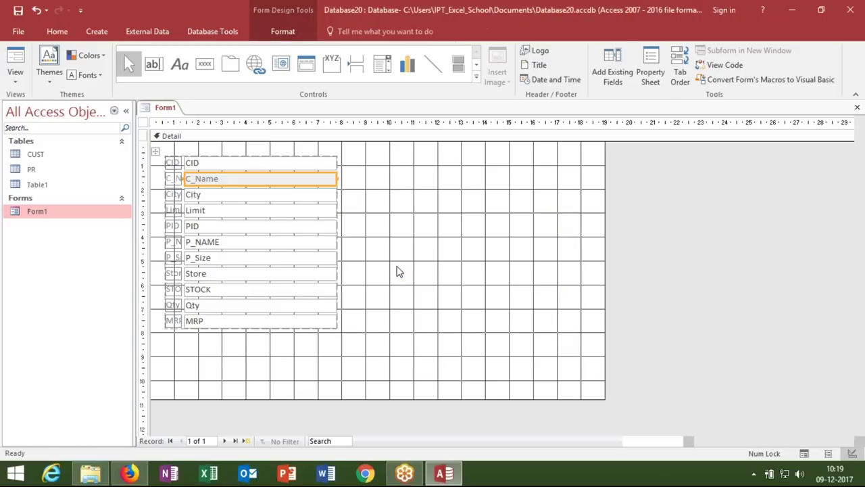
double_click(106, 217)
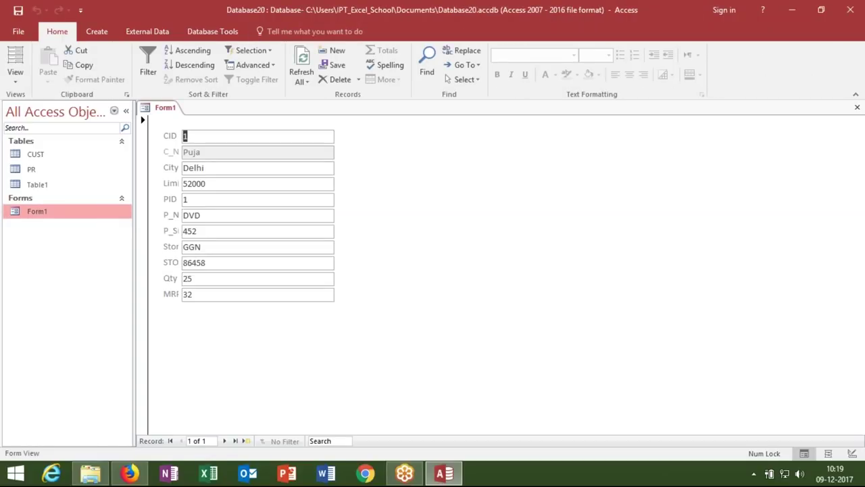
text(2)
key(Tab)
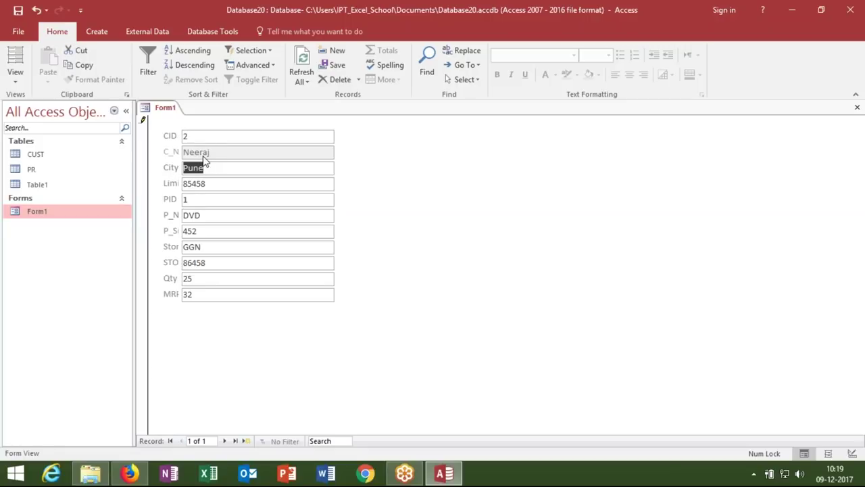
key(shift+Tab)
key(Tab)
key(Tab)
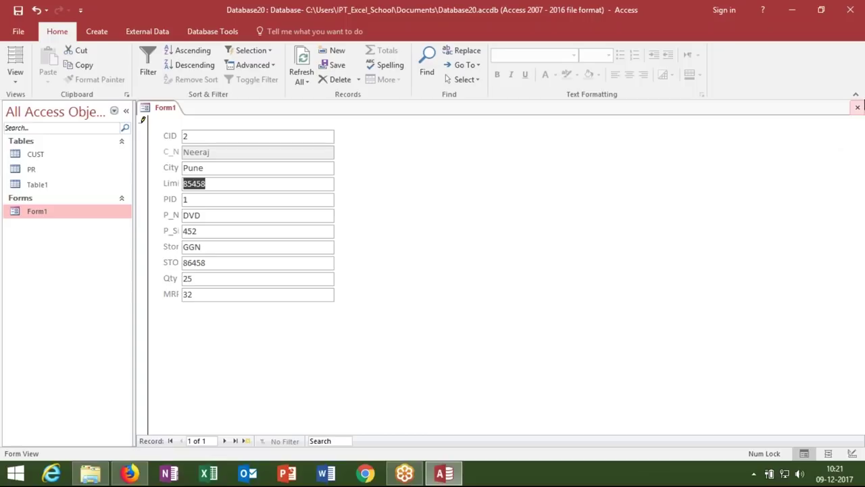
Close Form1 and start a new blank form in Form Design.
click(857, 107)
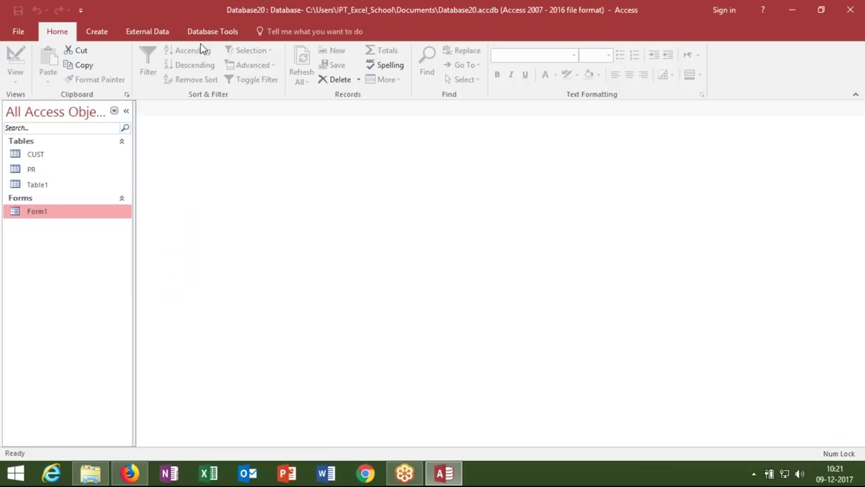
click(100, 32)
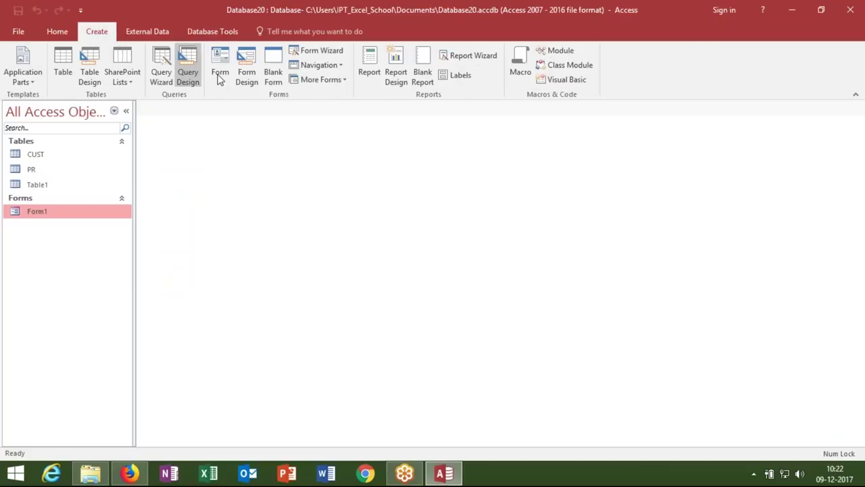
click(244, 76)
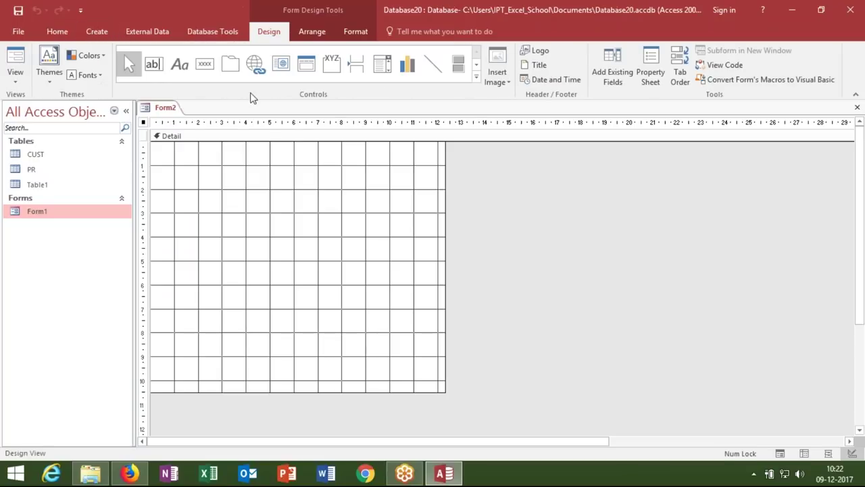
Show the Add Existing Fields list with Table1's fields expanded.
click(280, 169)
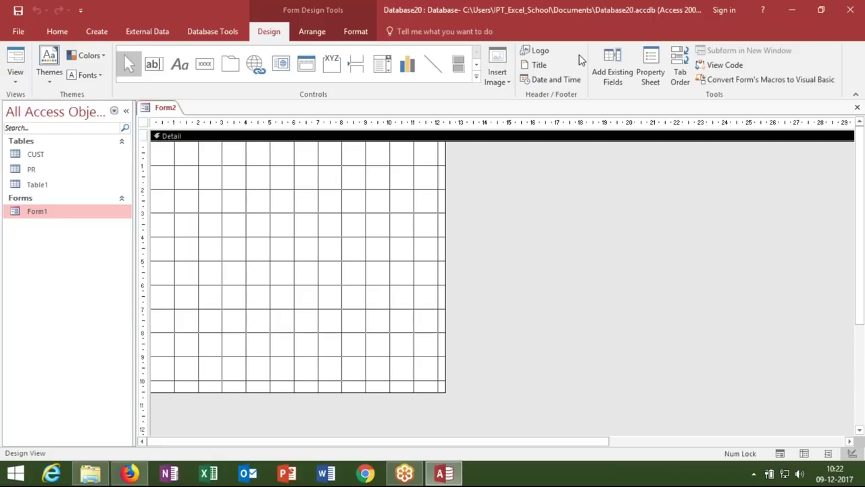
click(627, 72)
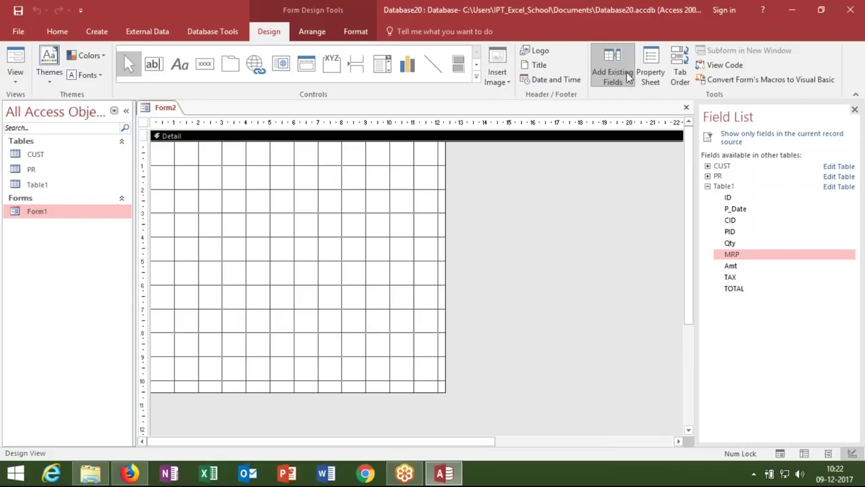
click(708, 185)
click(707, 185)
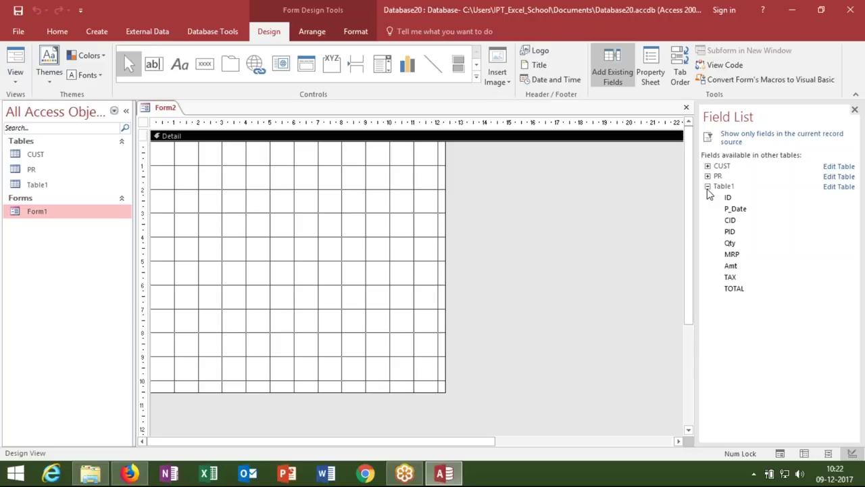
click(707, 186)
click(708, 186)
Add CID from Table1 and C_Name from CUST to the Detail grid, labels above boxes.
mouse_move(735, 224)
mouse_down()
mouse_move(199, 167)
mouse_move(227, 162)
mouse_up()
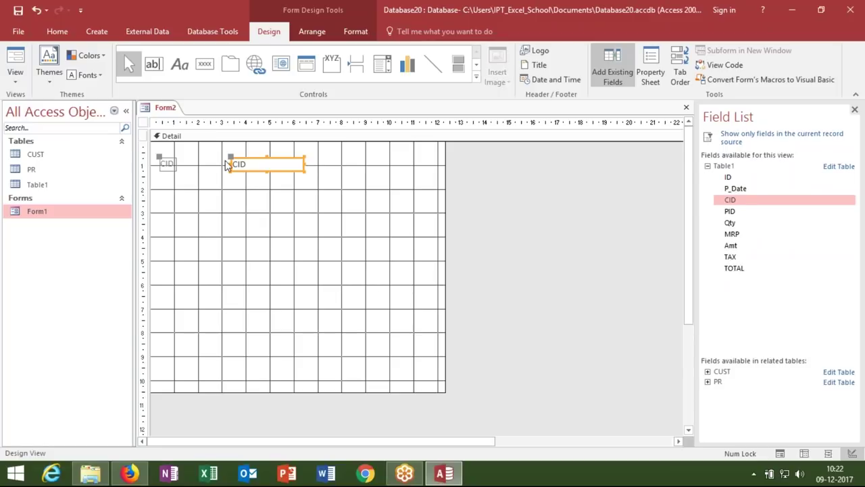
drag(229, 156, 181, 157)
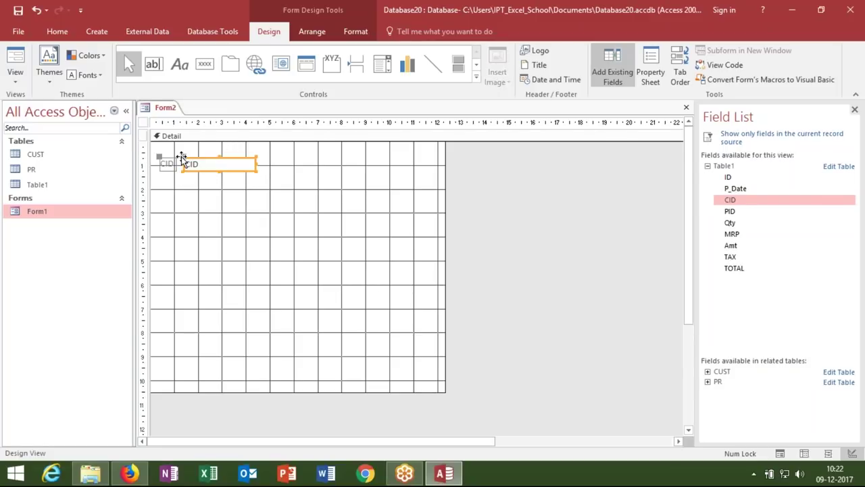
click(203, 198)
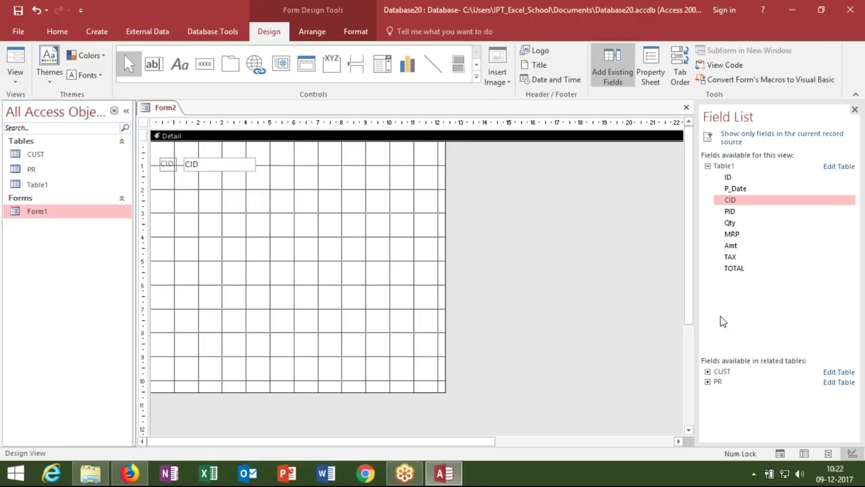
click(707, 371)
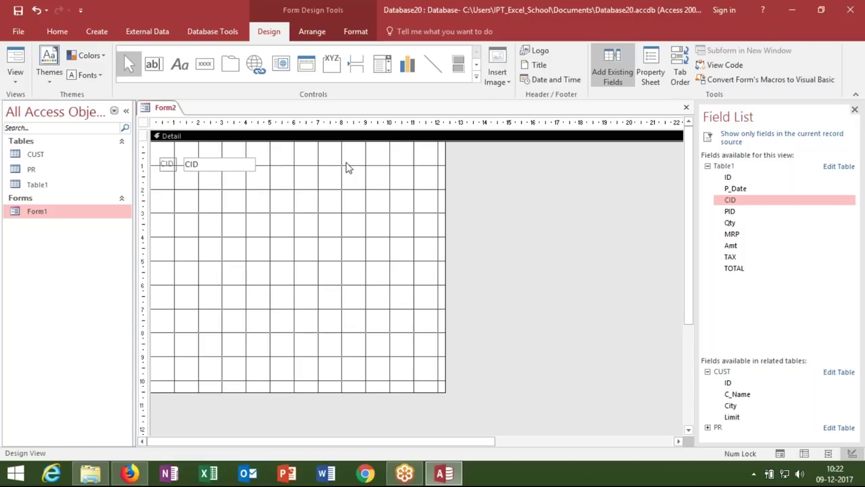
mouse_move(746, 398)
mouse_down()
mouse_move(297, 177)
mouse_move(284, 162)
mouse_up()
mouse_move(212, 159)
mouse_down()
mouse_move(277, 143)
mouse_move(269, 170)
mouse_up()
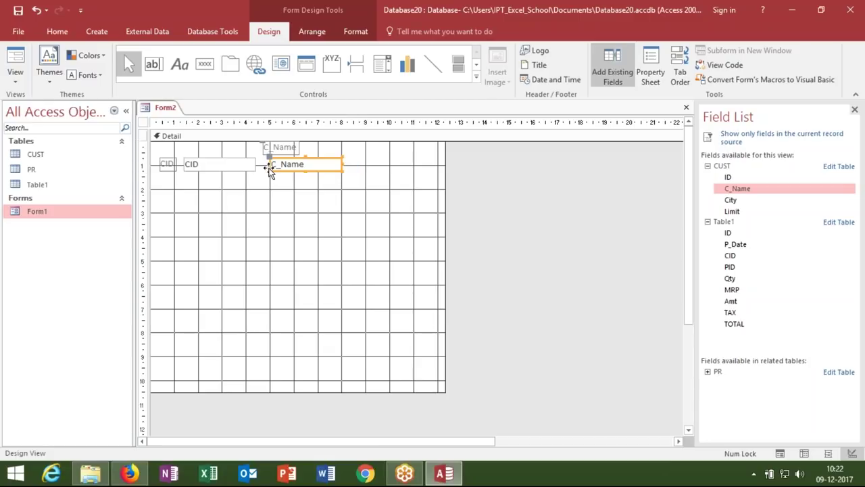
drag(263, 143, 269, 146)
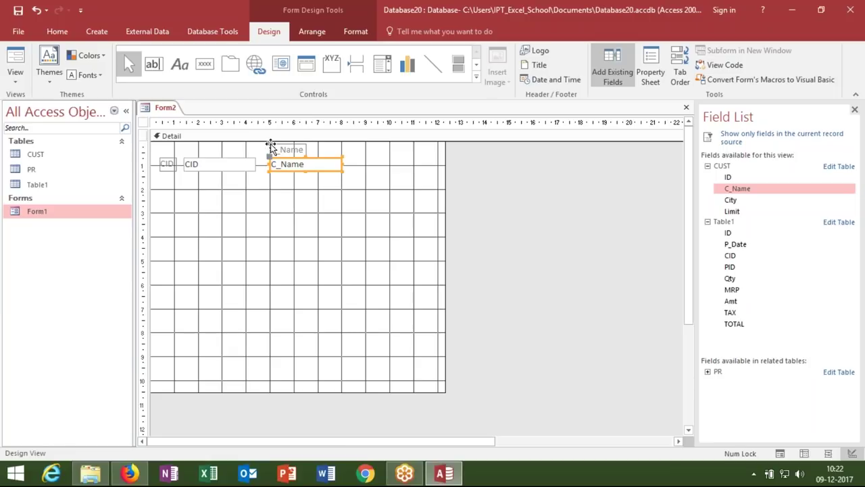
click(288, 214)
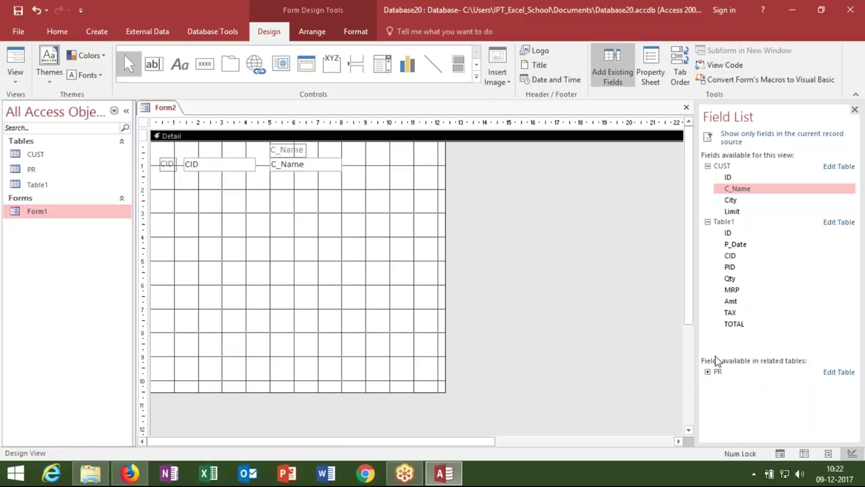
Add CUST's City field beside C_Name with its label in the top row.
click(731, 200)
drag(392, 179, 370, 171)
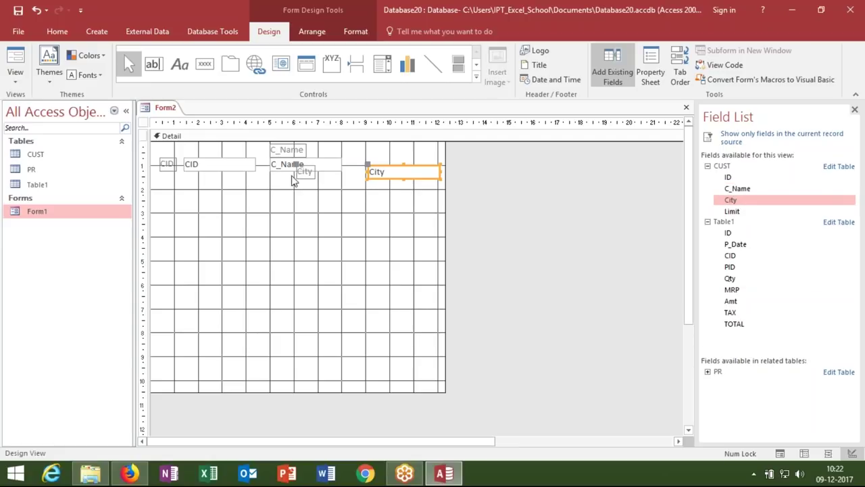
mouse_move(297, 169)
mouse_down()
mouse_move(343, 148)
mouse_move(340, 157)
mouse_up()
click(366, 167)
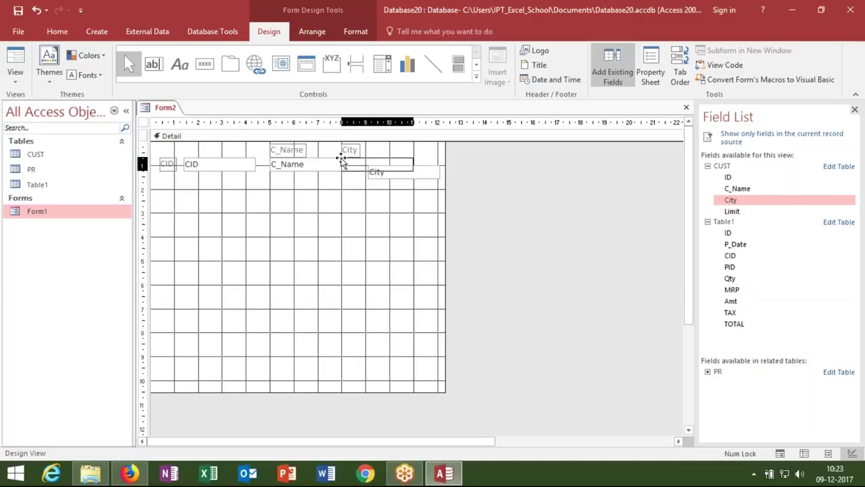
click(544, 216)
Widen the form and place CUST's Limit field at the end of the row.
click(417, 240)
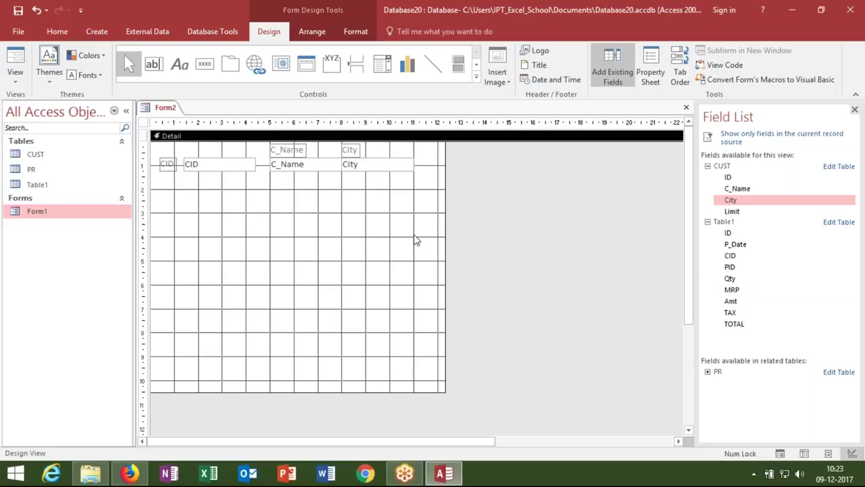
drag(444, 231, 553, 232)
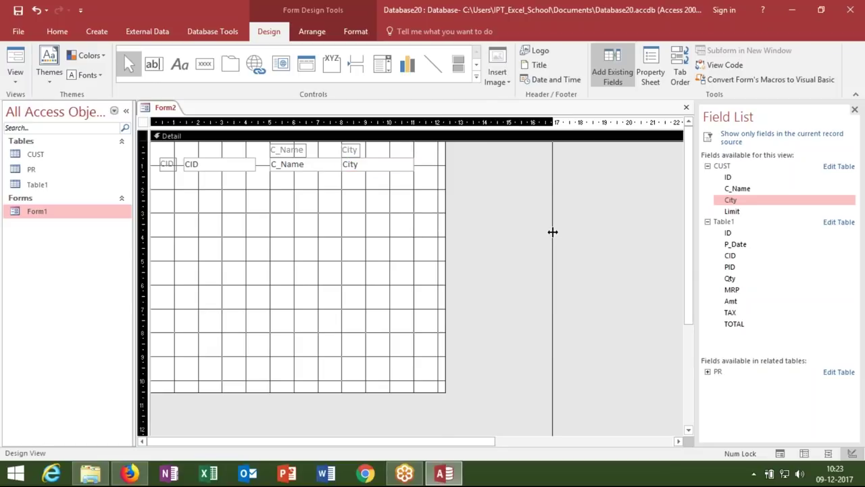
click(733, 212)
mouse_move(733, 212)
mouse_down()
mouse_move(467, 168)
mouse_move(435, 142)
mouse_move(440, 165)
mouse_move(437, 156)
mouse_up()
click(440, 207)
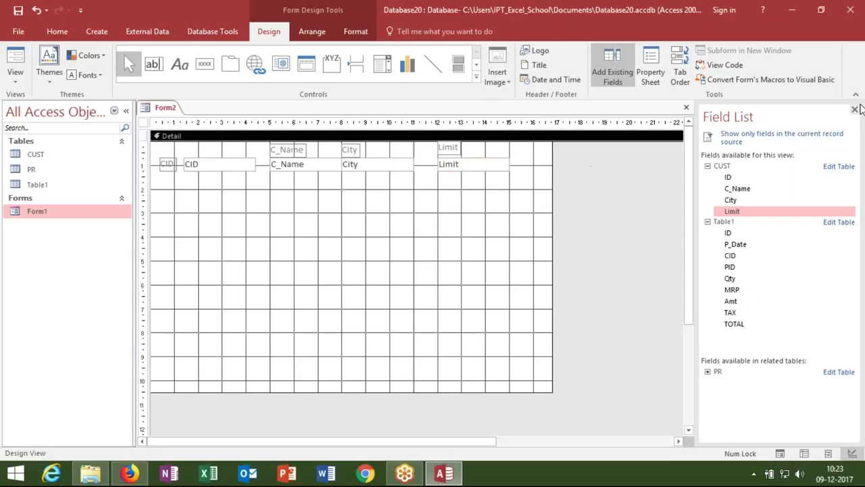
Close the Field List and the design view, saving the form as Form2.
click(855, 109)
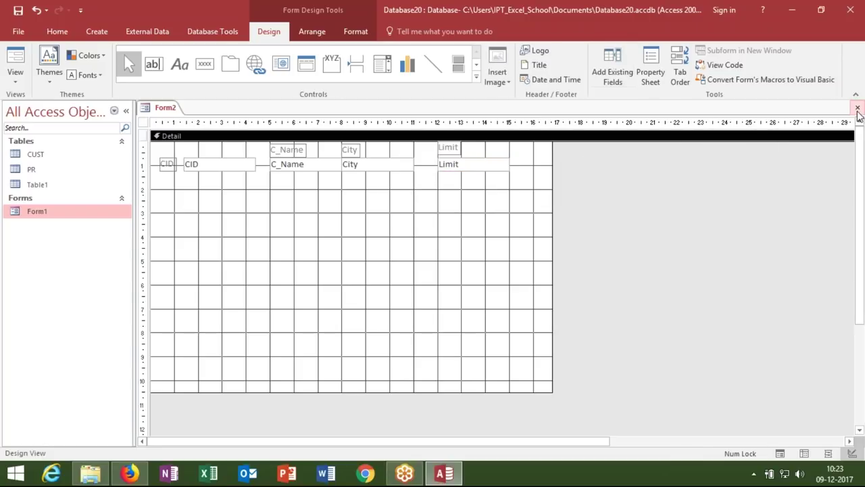
click(857, 109)
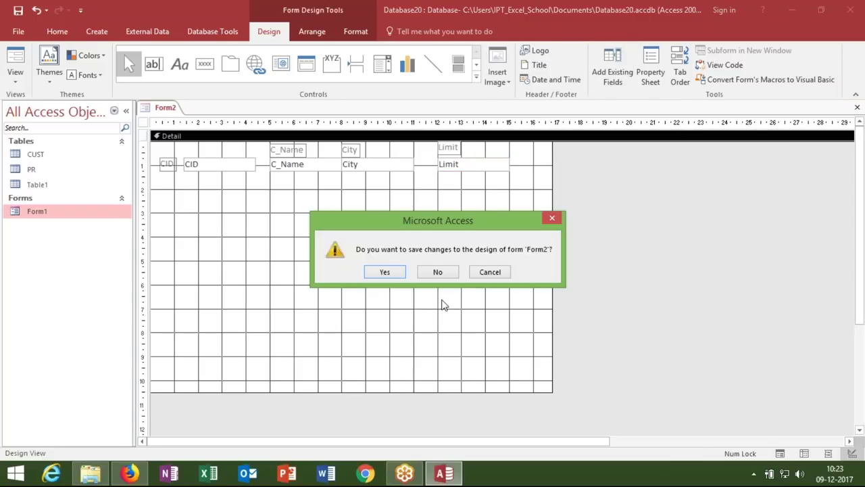
click(385, 271)
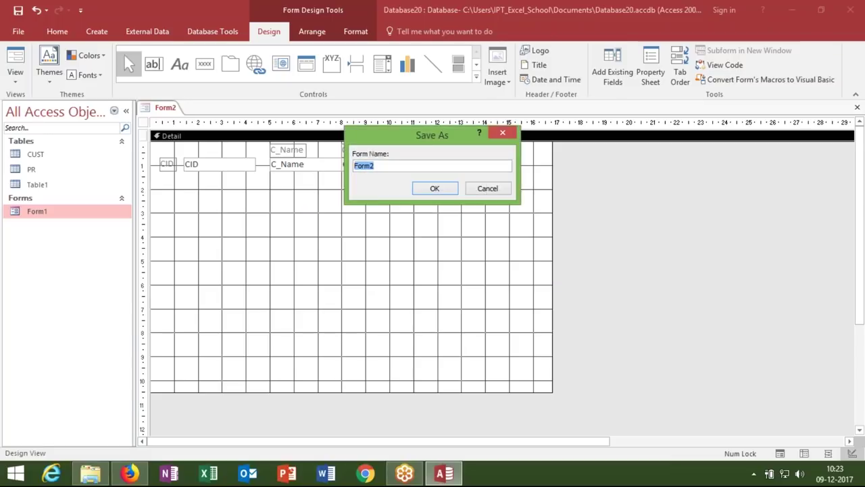
click(439, 189)
Open Form2, enter CID 1, Tab to the next field, and close the form.
double_click(81, 228)
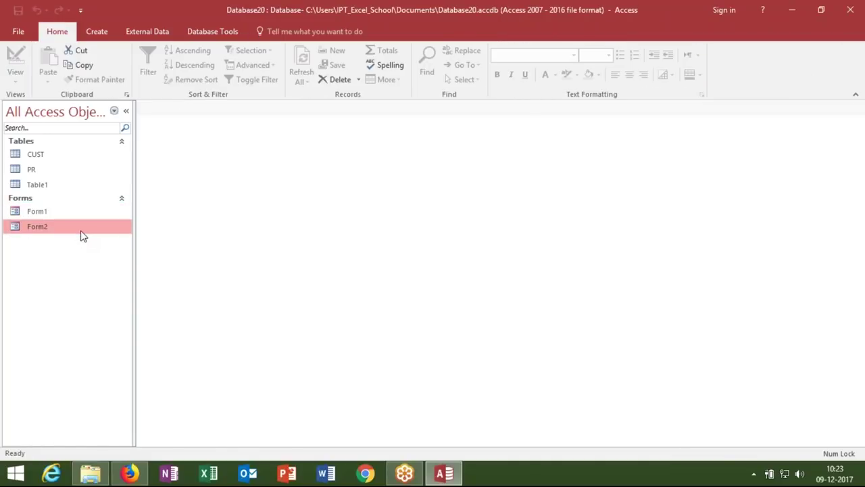
text(1)
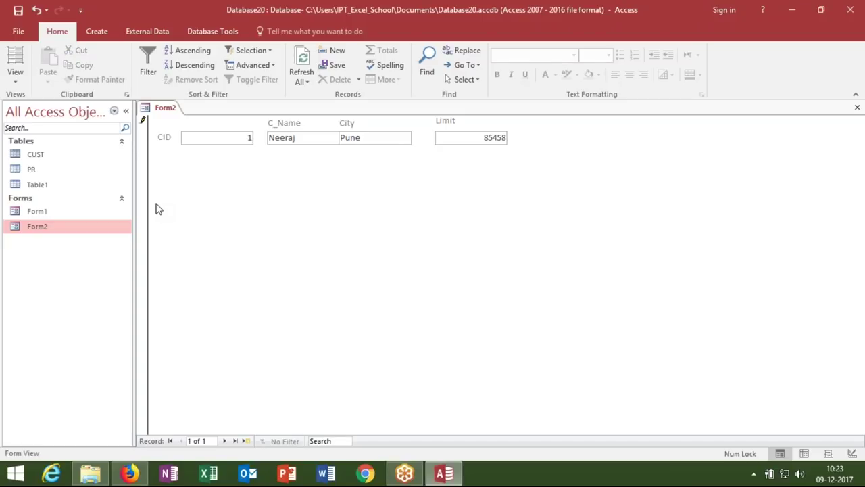
key(Tab)
key(Tab)
key(Tab)
key(Tab)
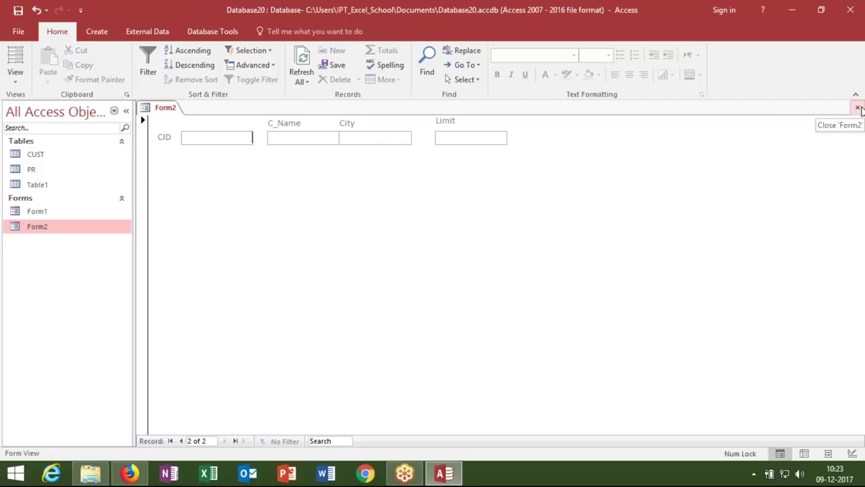
click(857, 110)
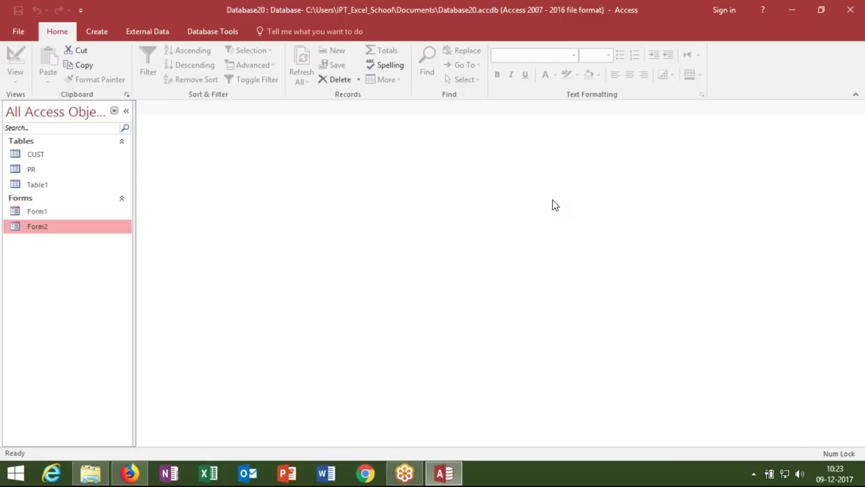
Restore the Access window to a smaller size and exit Access.
click(105, 37)
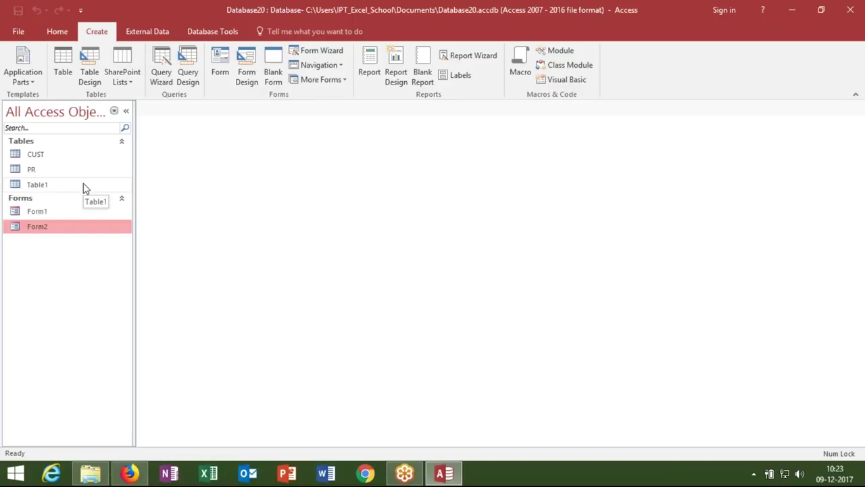
double_click(226, 13)
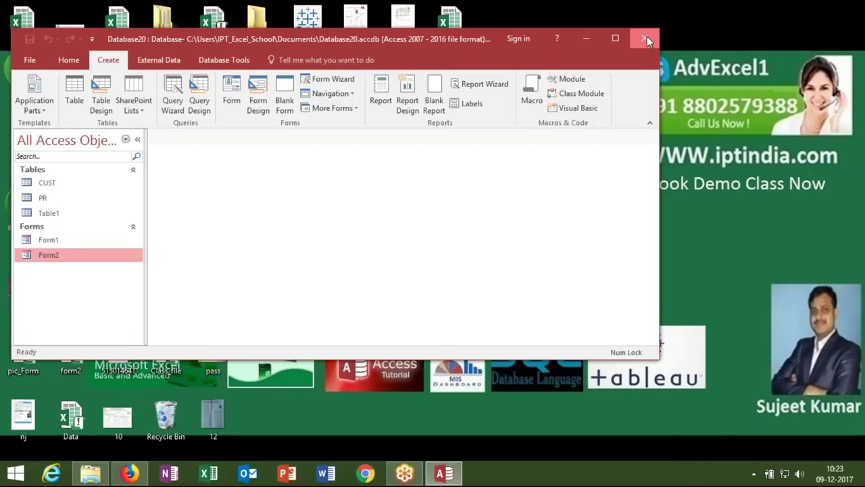
click(646, 39)
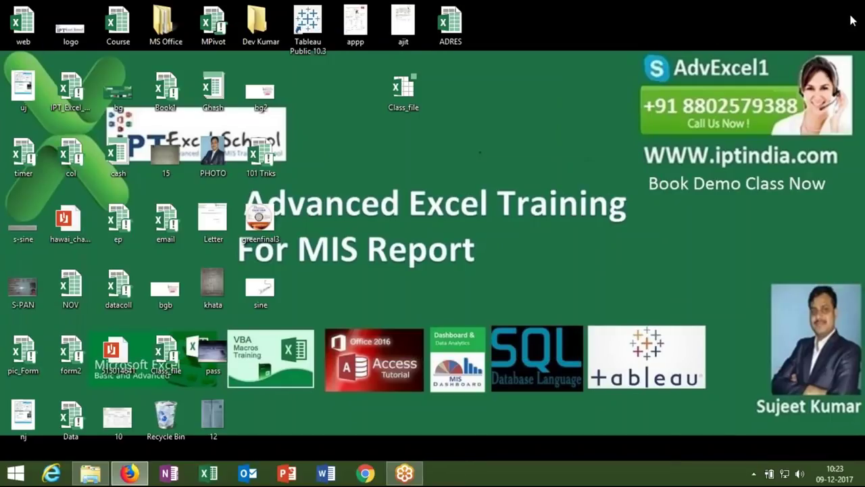